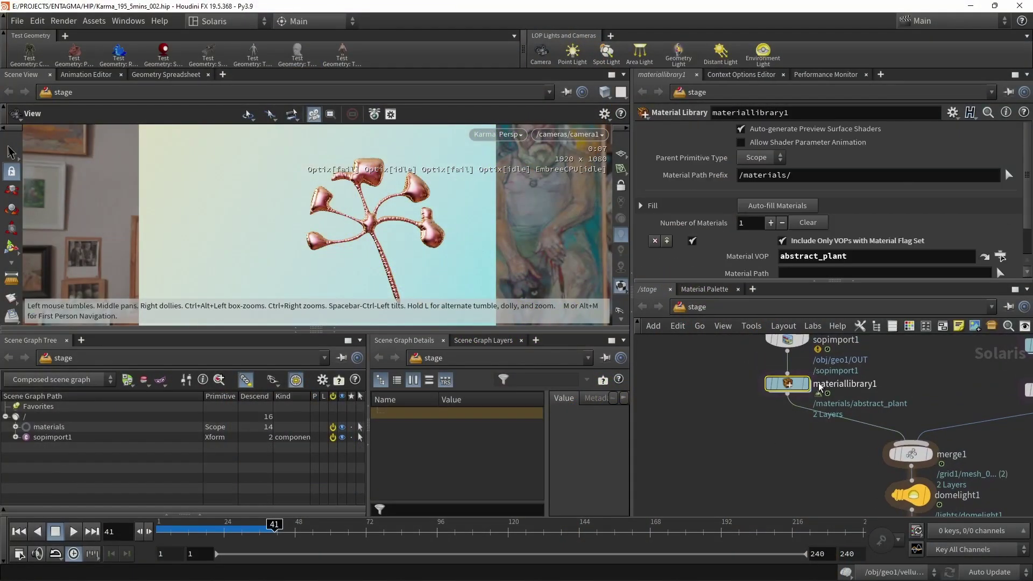
- Add a Karma MaterialX Subnet inside materiallibrary1, beside the abstract_plant subnet
double_click(787, 384)
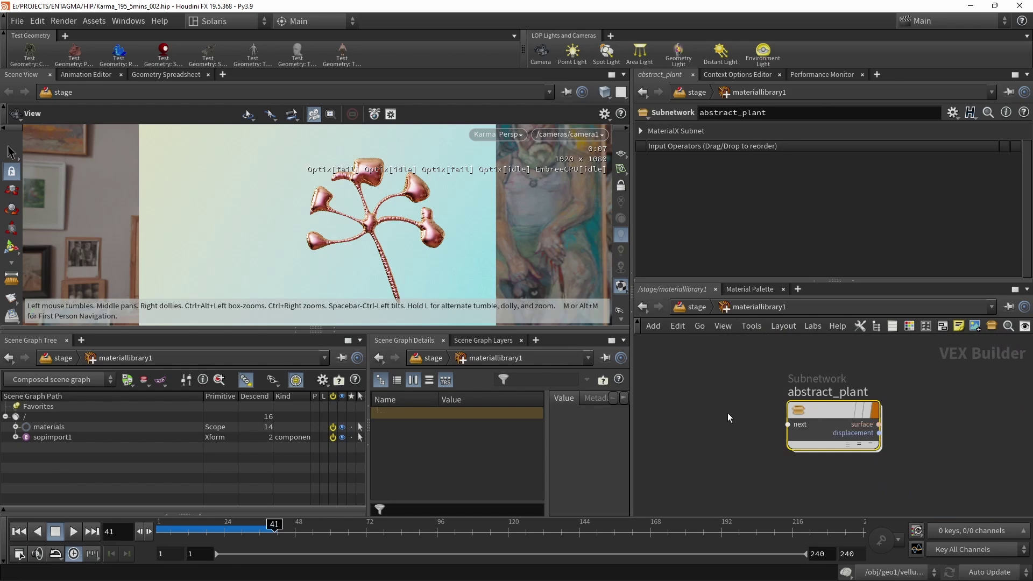
middle_click_drag(728, 417, 805, 405)
scroll(773, 439, "down", 2)
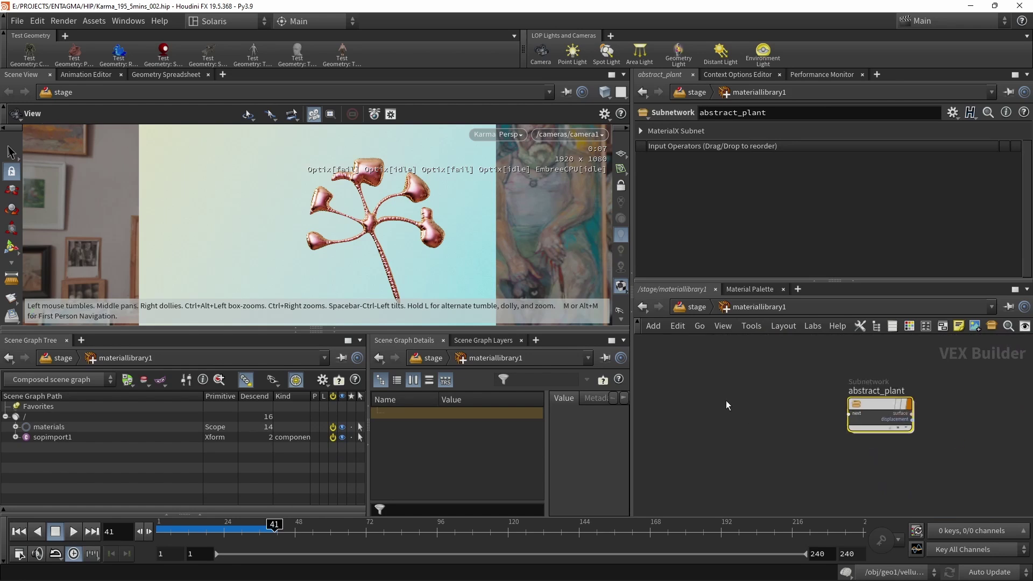
key("Tab")
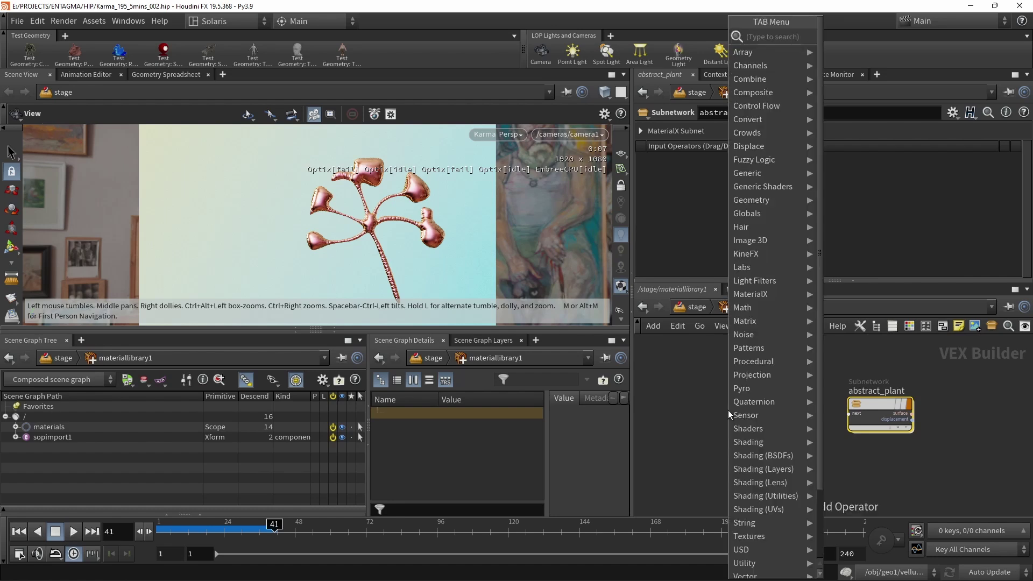
type("karma")
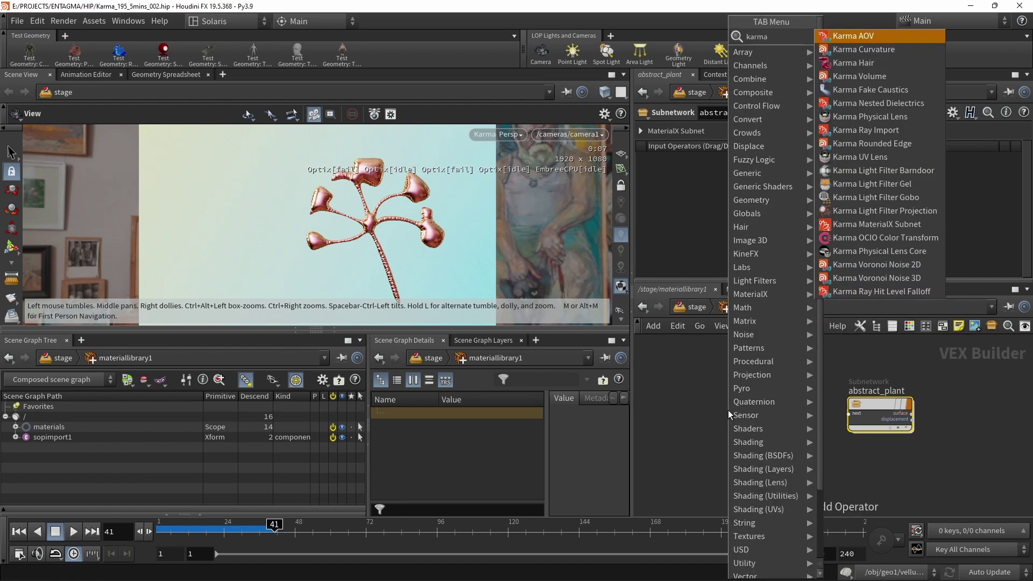
left_click(893, 227)
left_click(769, 408)
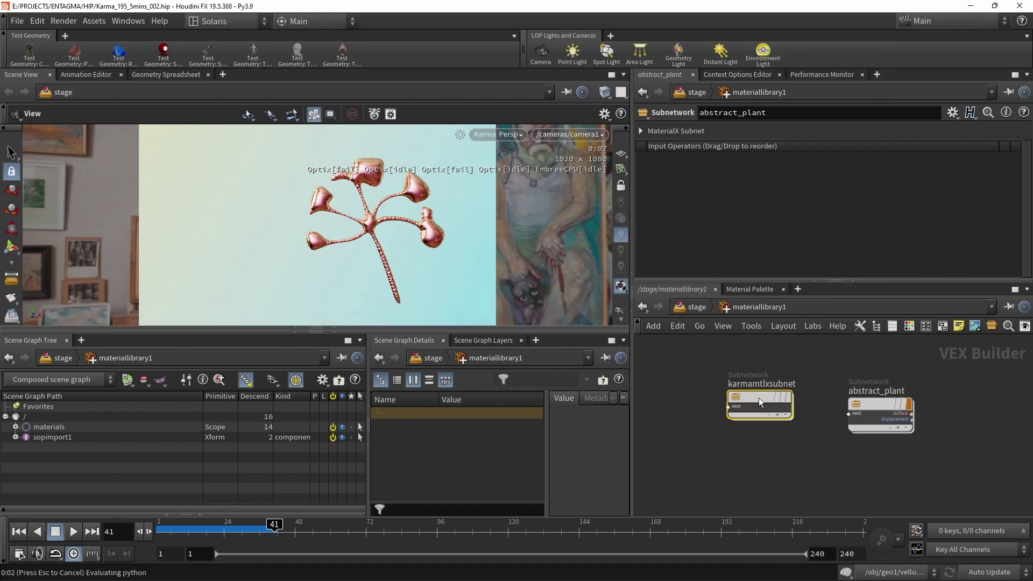
- Look up which ray nodes are available inside the new Karma MaterialX subnet without adding one
double_click(758, 398)
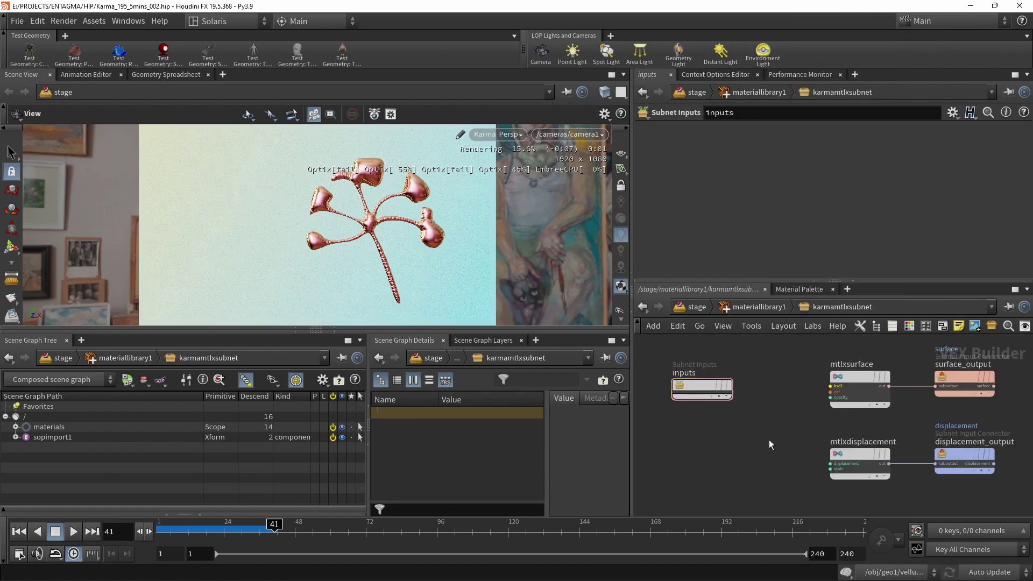
key("Tab")
type("ray")
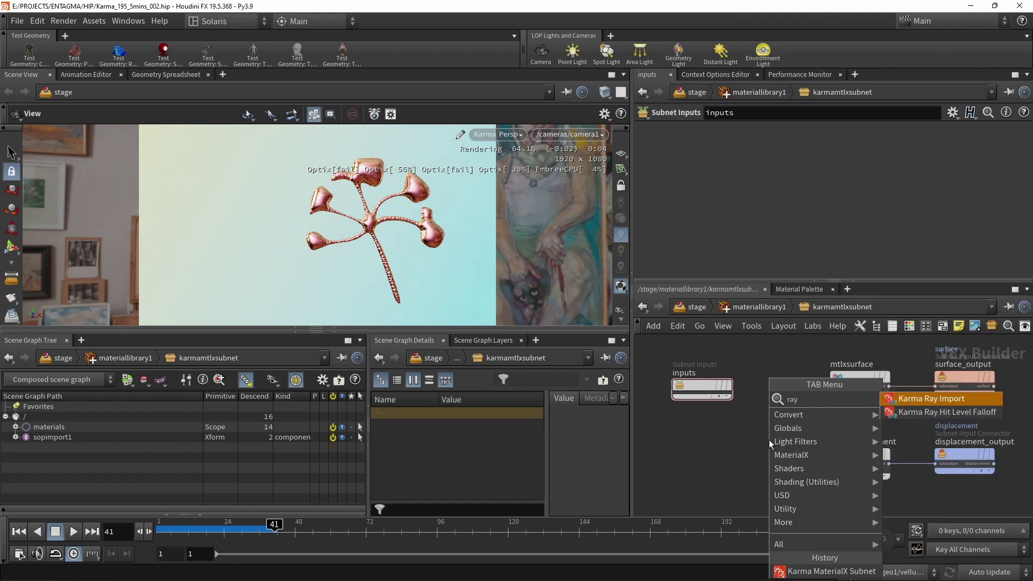
key("Escape")
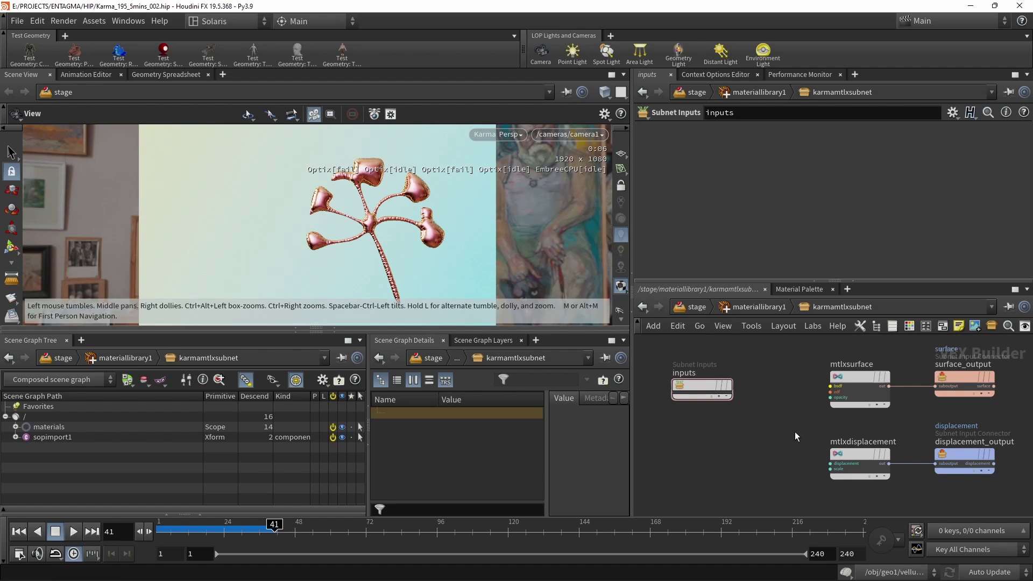
- Copy all shader nodes inside the abstract_plant subnet
left_click(762, 307)
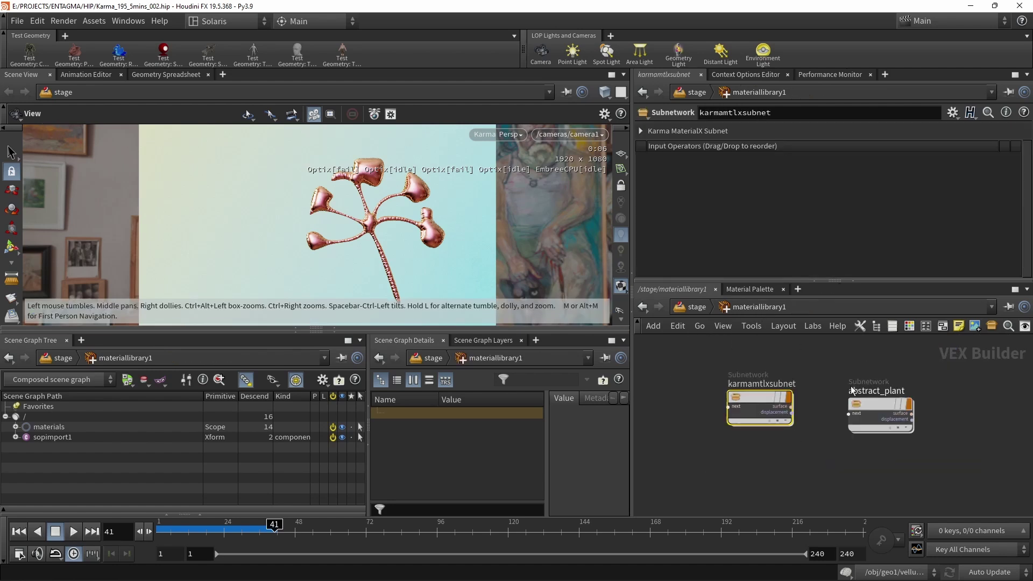
double_click(876, 410)
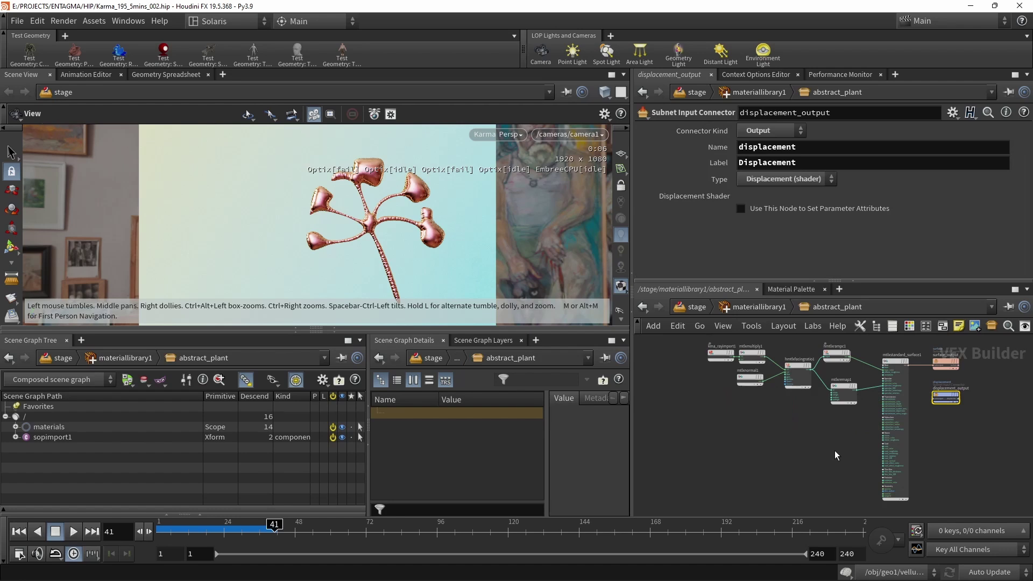
left_click(809, 464)
key("ctrl+a")
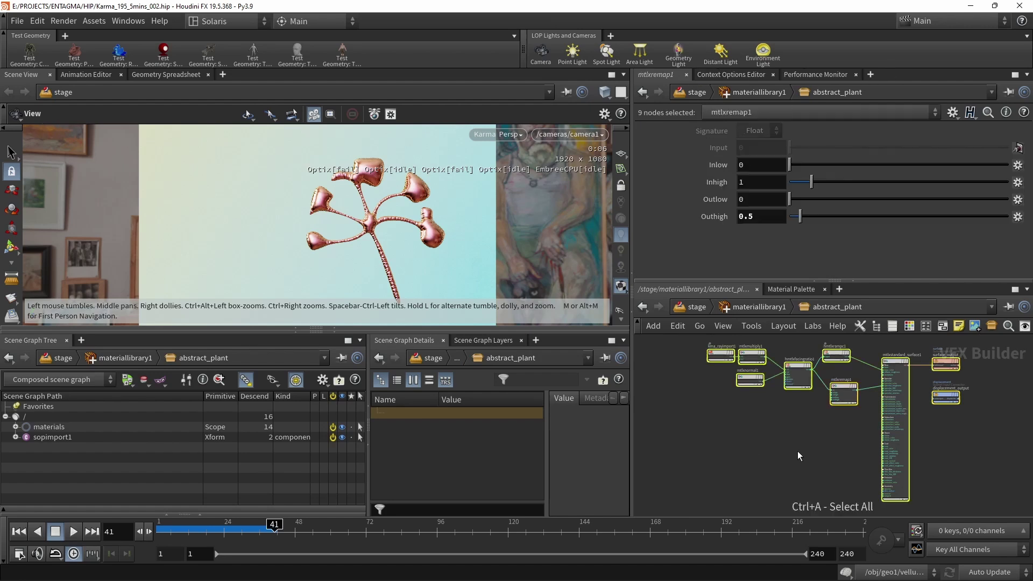
key("ctrl+c")
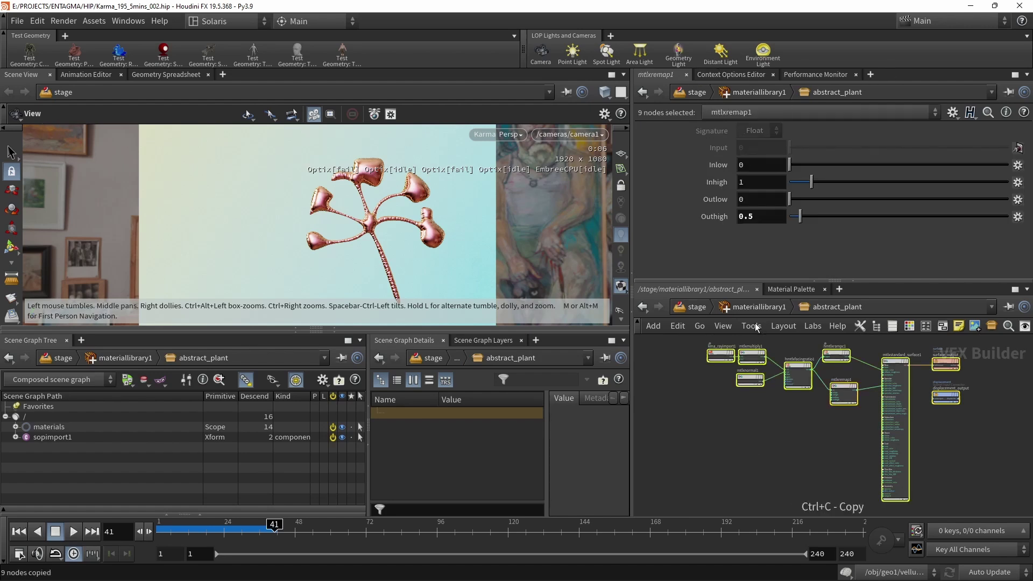
- Replace the default nodes inside karmamtlxsubnet with the shader nodes copied from abstract_plant
left_click(756, 307)
left_click(757, 398)
double_click(757, 397)
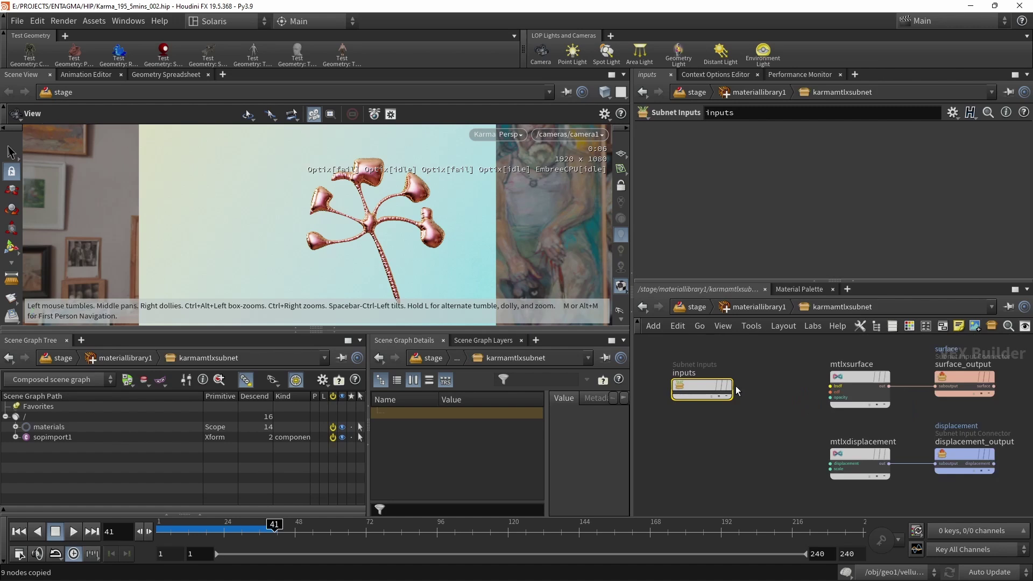
left_click_drag(678, 348, 964, 482)
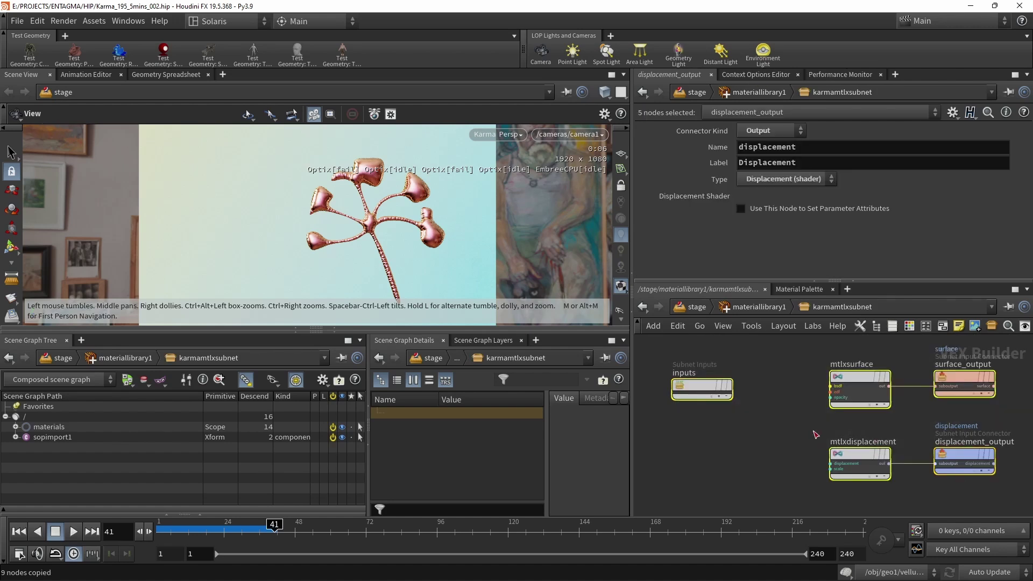
key("Delete")
key("ctrl+v")
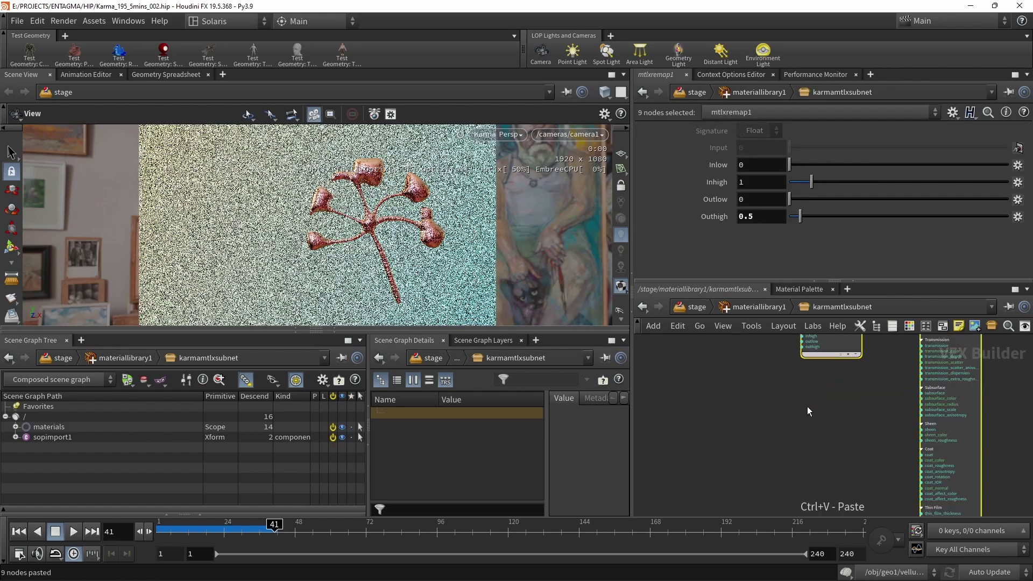
scroll(807, 411, "up", 3)
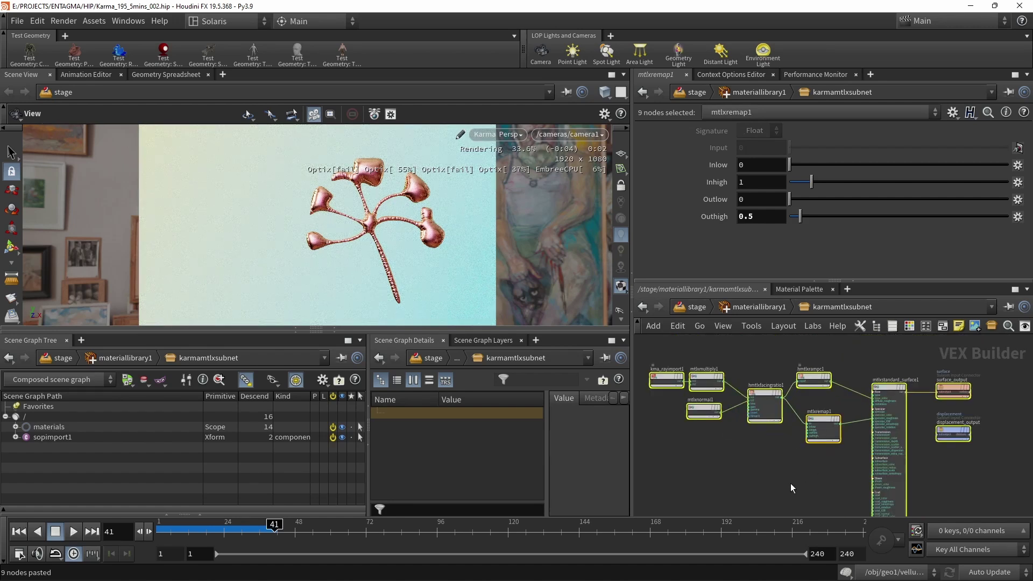
scroll(790, 483, "up", 2)
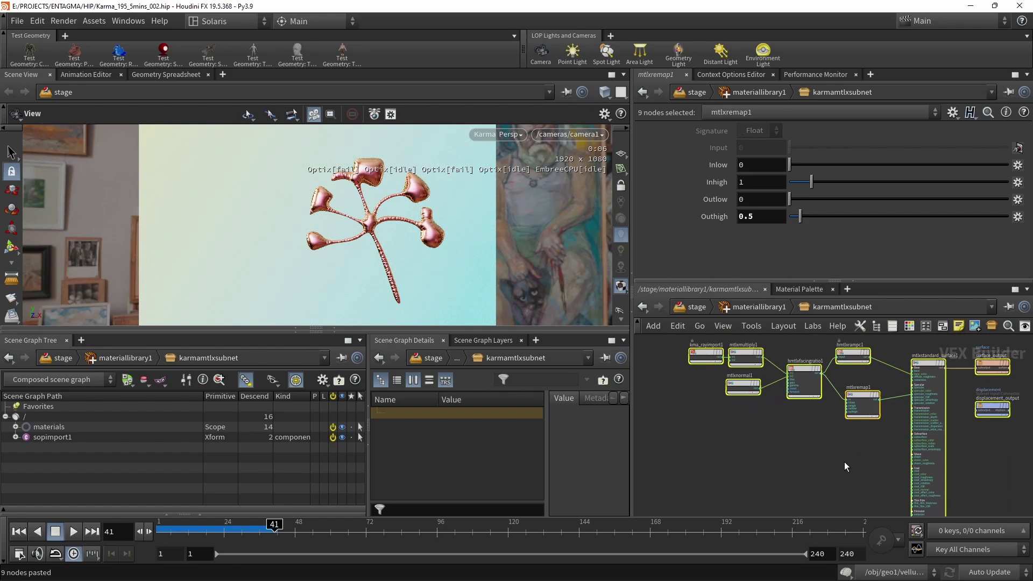
- Rename the original abstract_plant subnet to old and the new Karma subnet to abstract_plant
left_click(758, 308)
double_click(895, 392)
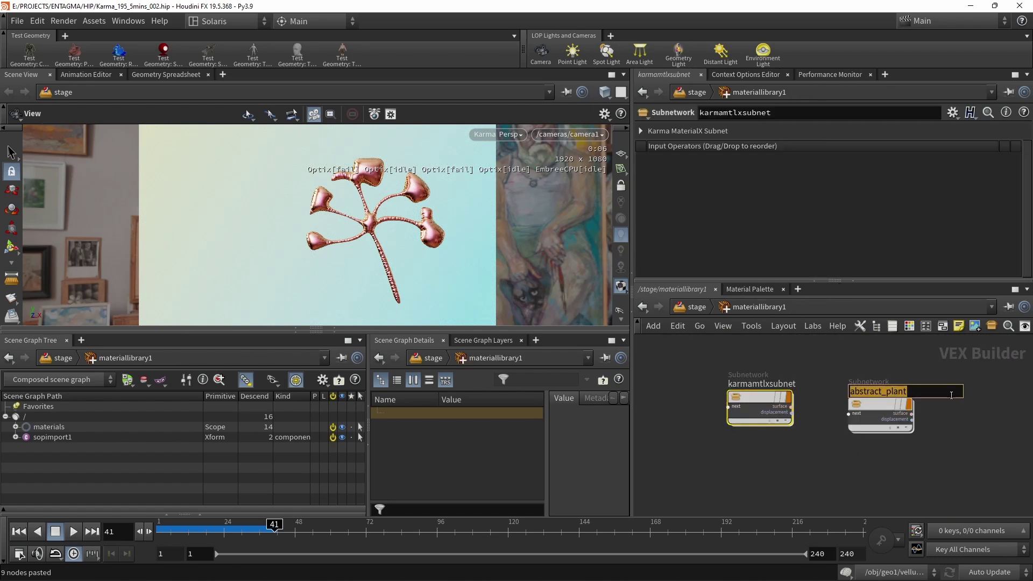
key("BackSpace")
type("old")
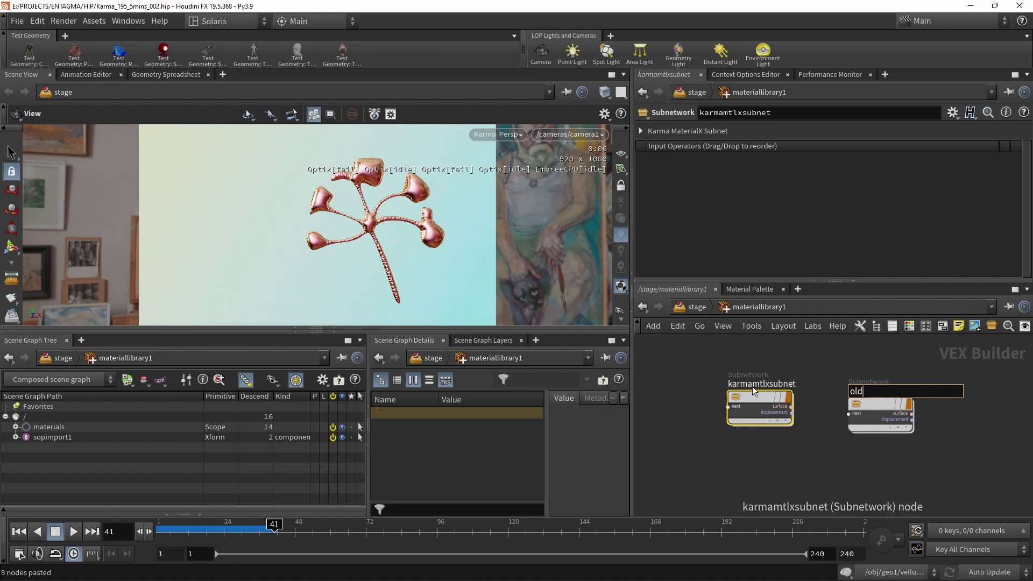
key("Return")
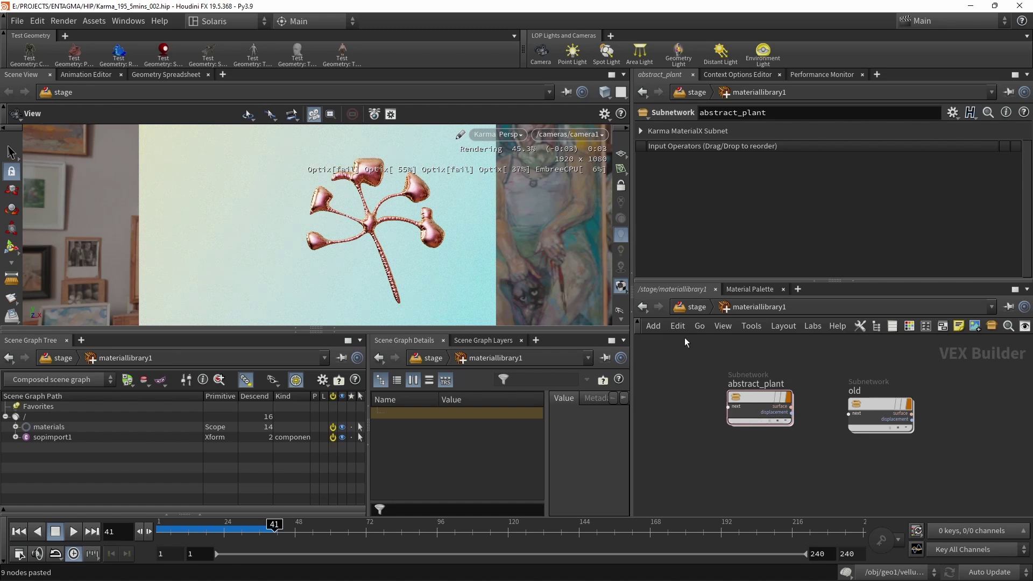
- Set the Material VOP of materiallibrary1 to the new abstract_plant subnet
left_click(696, 307)
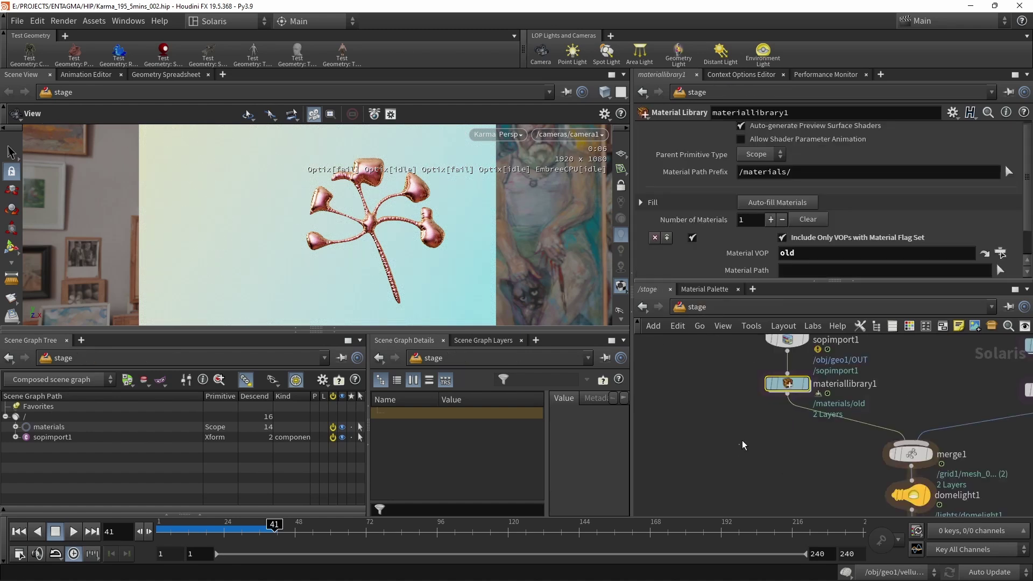
left_click(1001, 253)
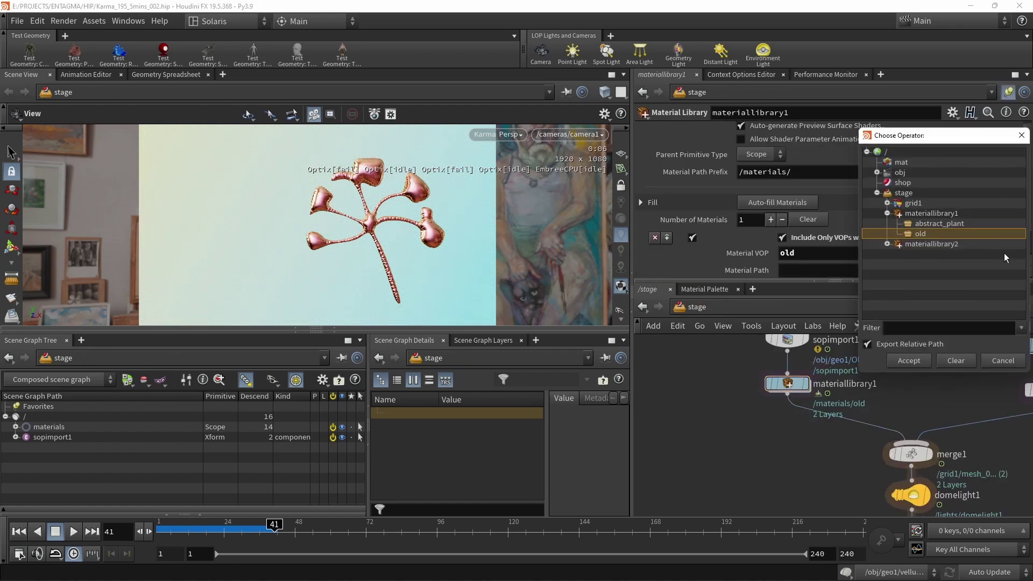
double_click(926, 224)
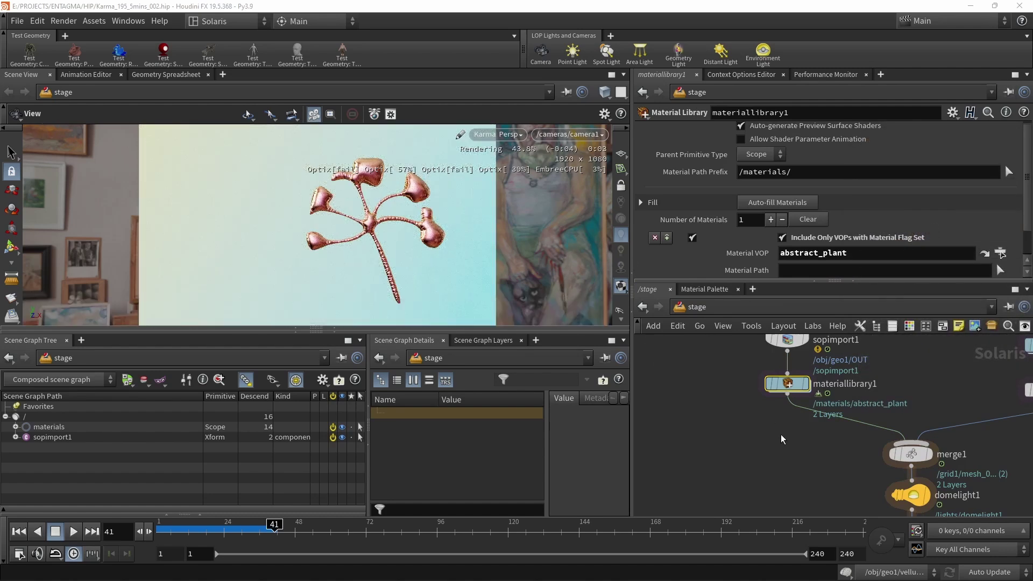
- Delete the old subnet from materiallibrary1 and save the scene incrementally as Karma_195_5mins_03.hip
left_click(997, 263)
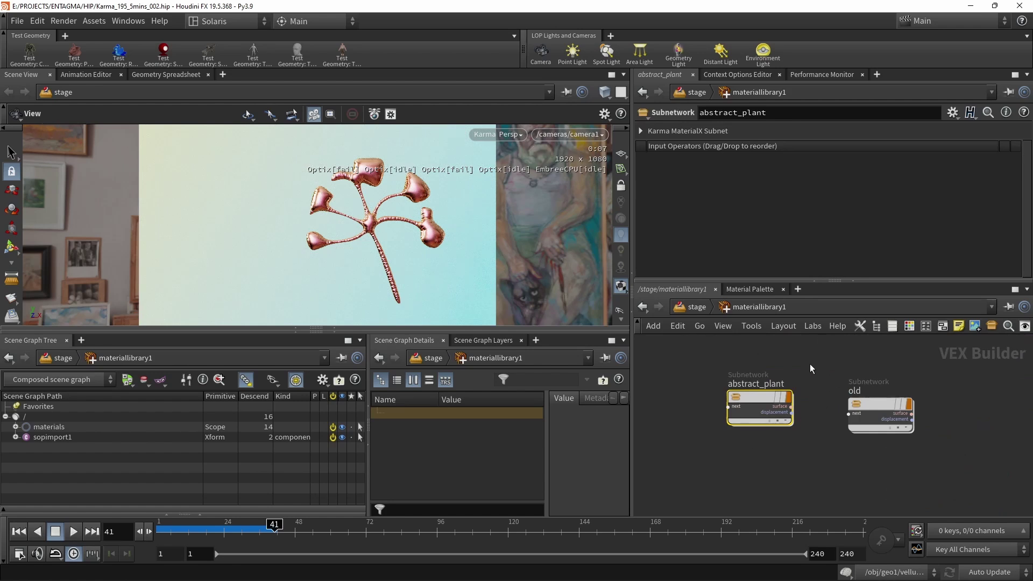
left_click_drag(809, 364, 915, 434)
key("Delete")
key("u")
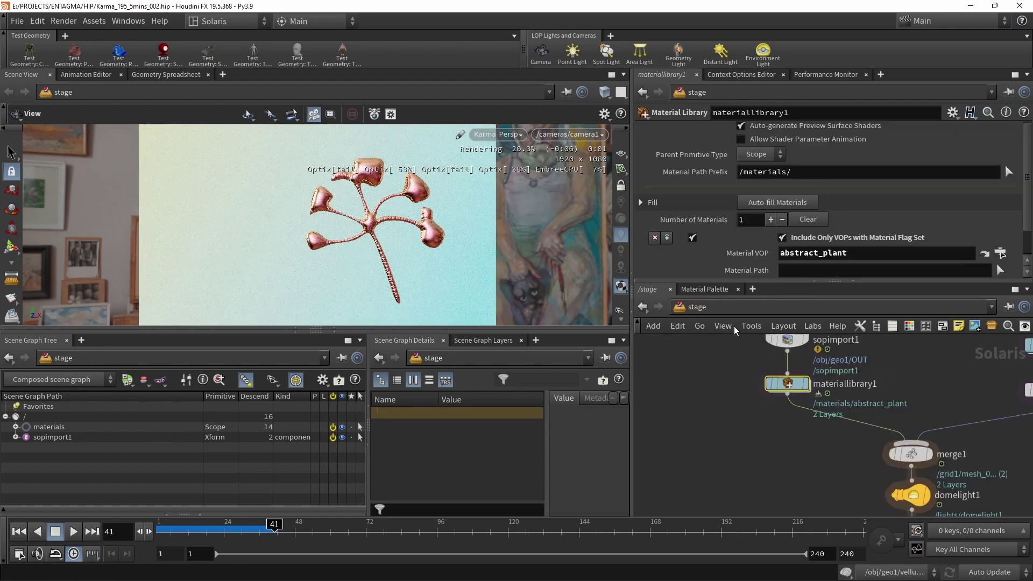
key("alt+shift+s")
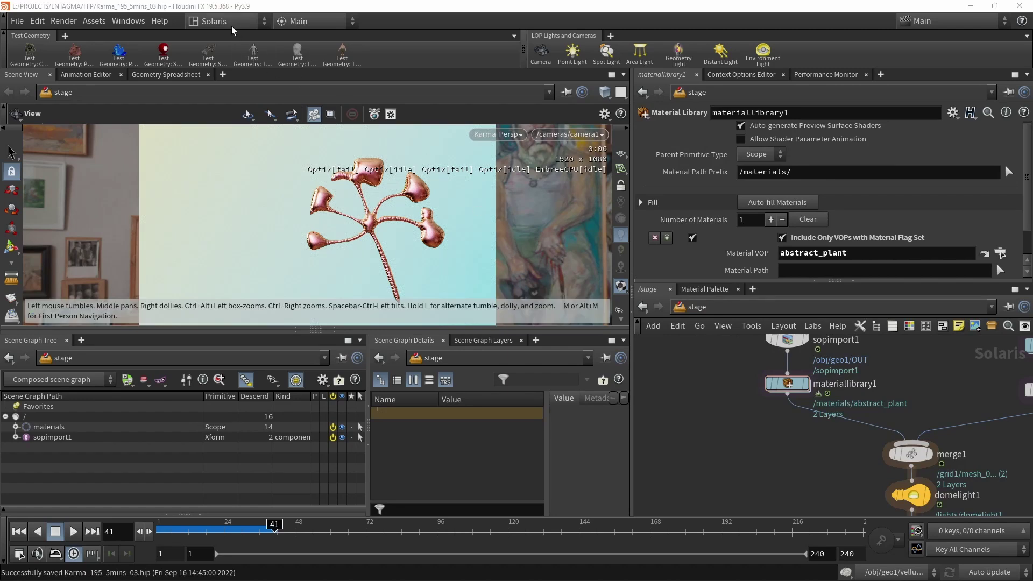
- Examine the curvature visualization of the measure1 node inside geo1, using the Build desktop
left_click(215, 21)
left_click(219, 59)
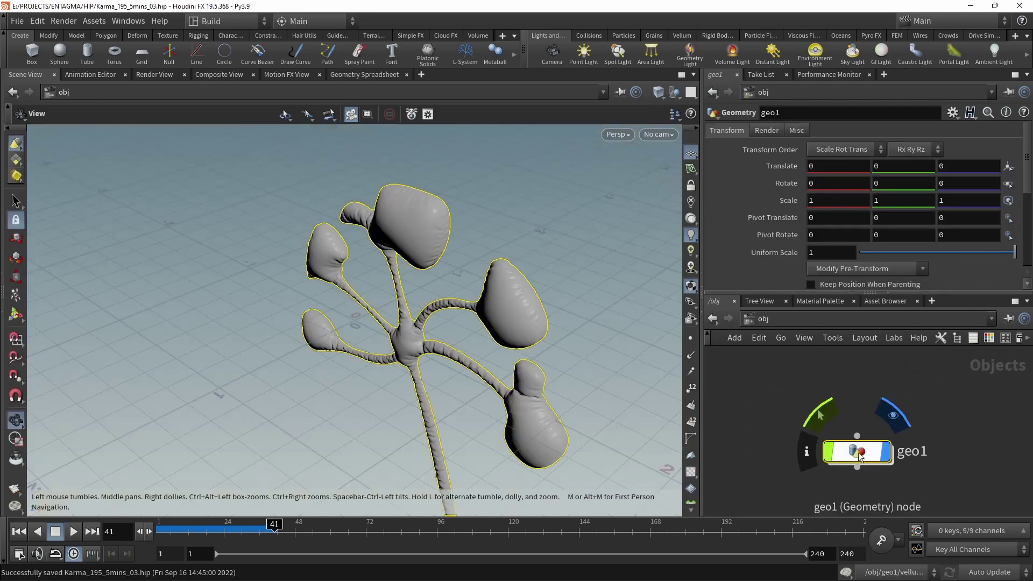
double_click(859, 456)
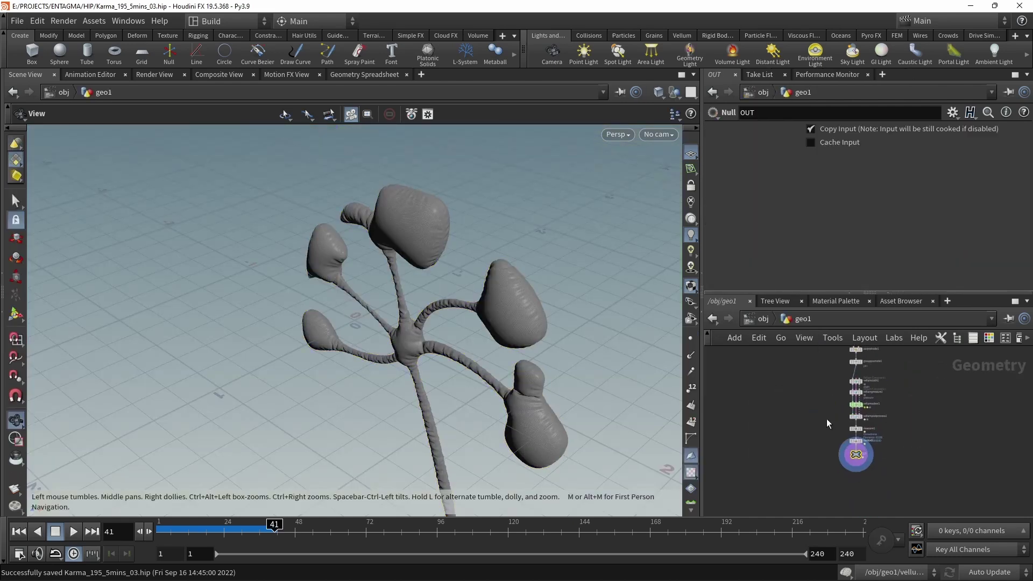
scroll(829, 415, "up", 3)
scroll(824, 408, "up", 2)
left_click(878, 419)
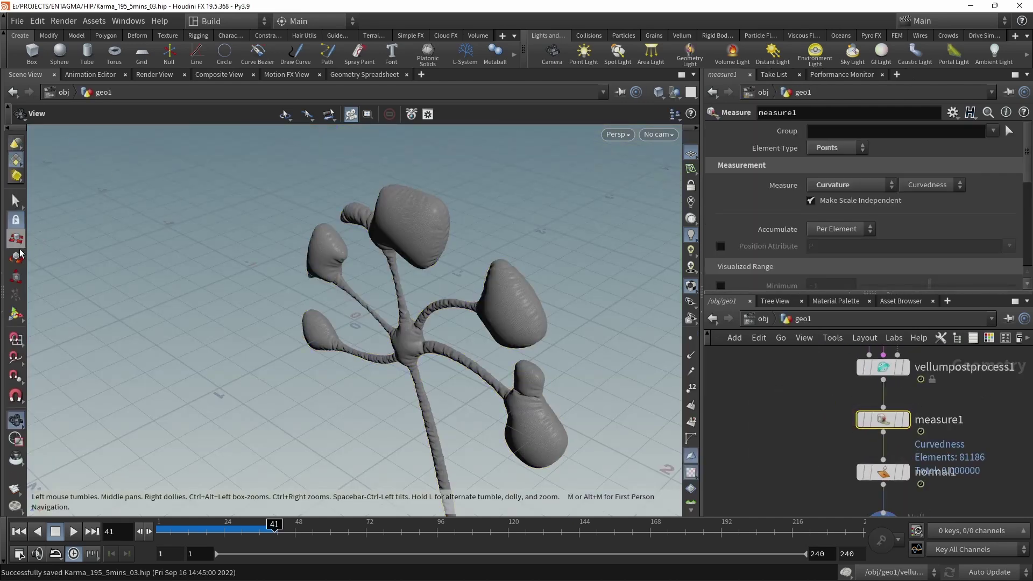
left_click(16, 314)
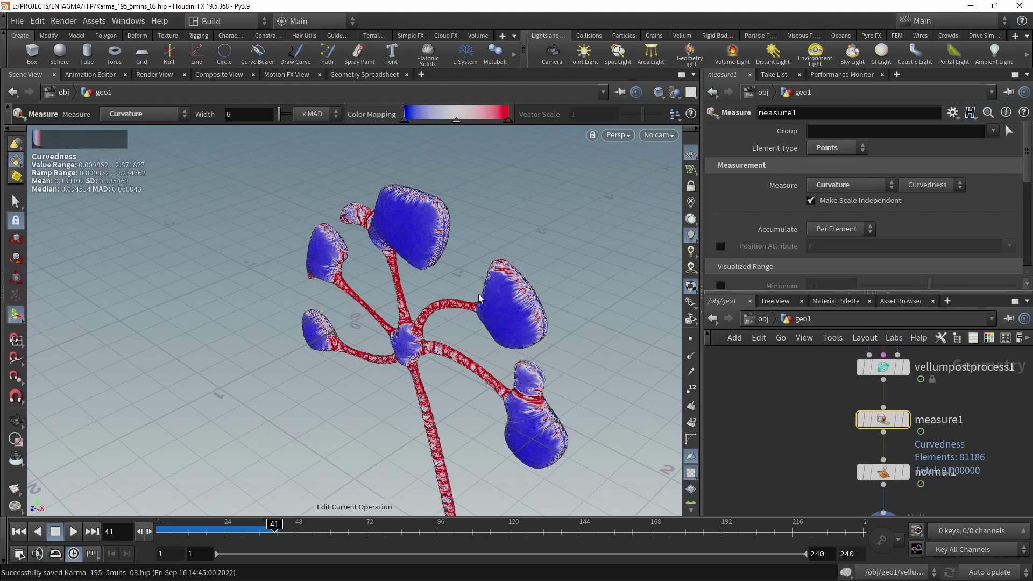
middle_click(883, 419)
- Return to the stage network in the Solaris desktop and lock camera1 to the viewport
left_click(229, 21)
left_click(239, 160)
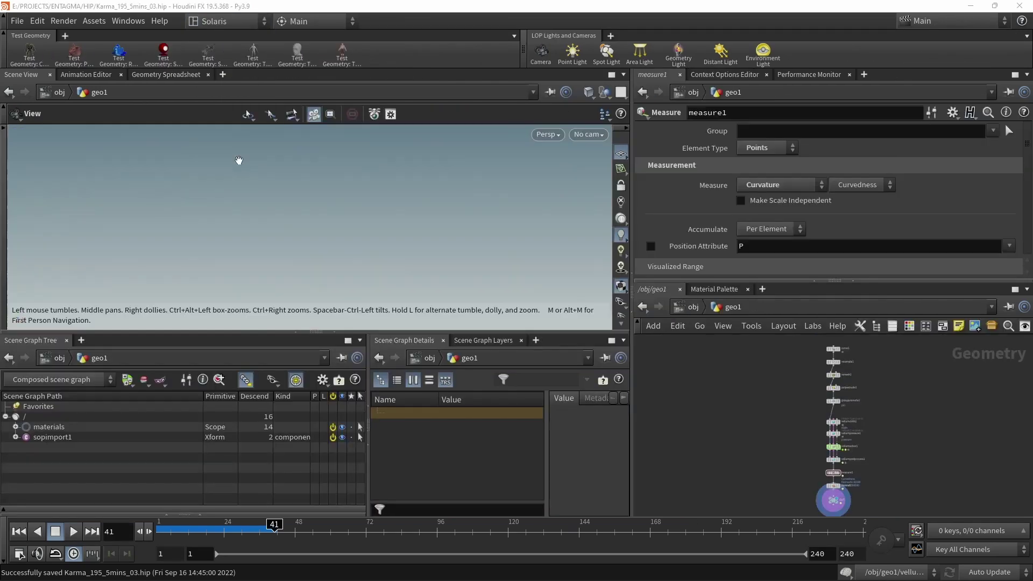
left_click(684, 305)
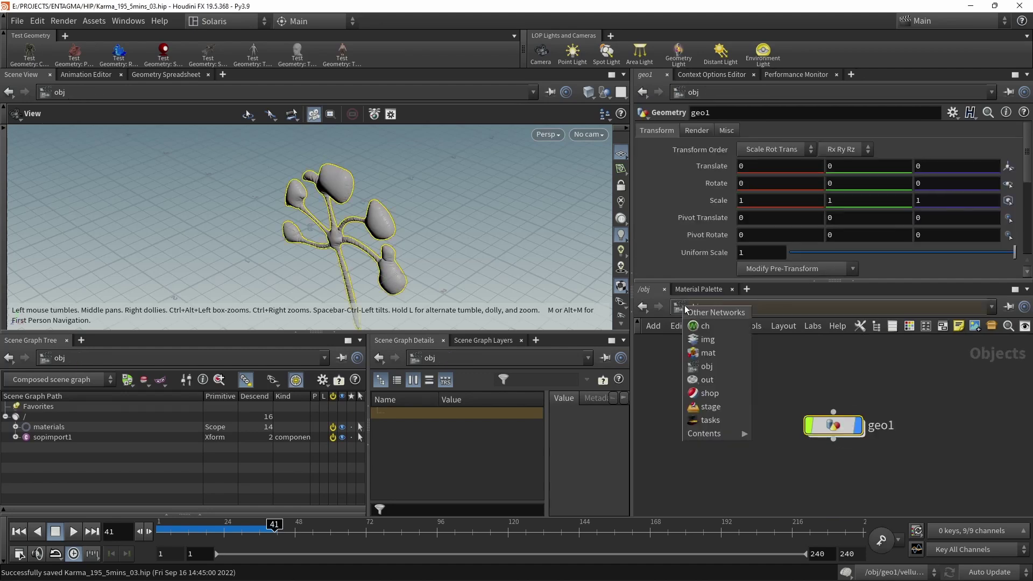
left_click(715, 408)
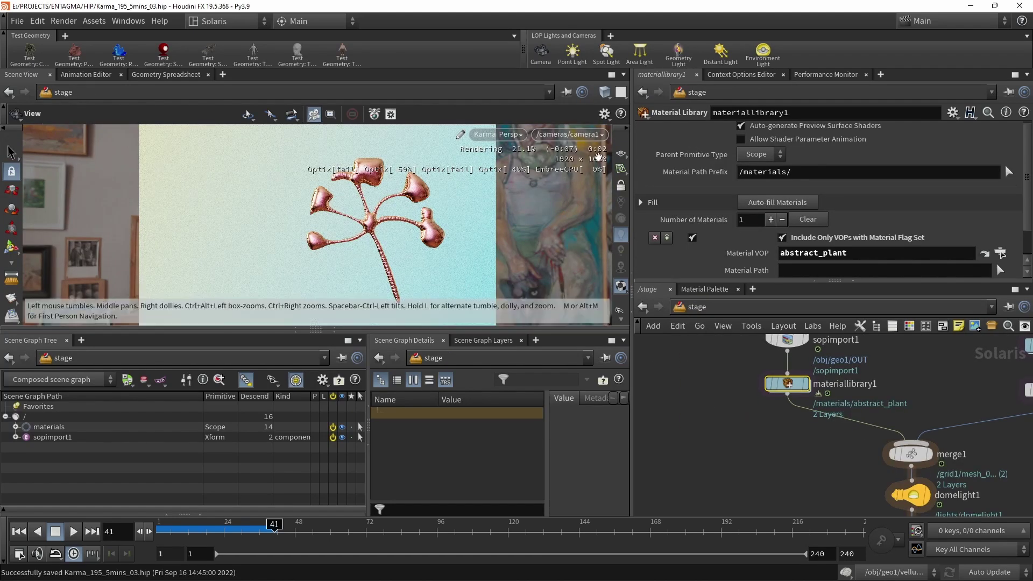
left_click(621, 185)
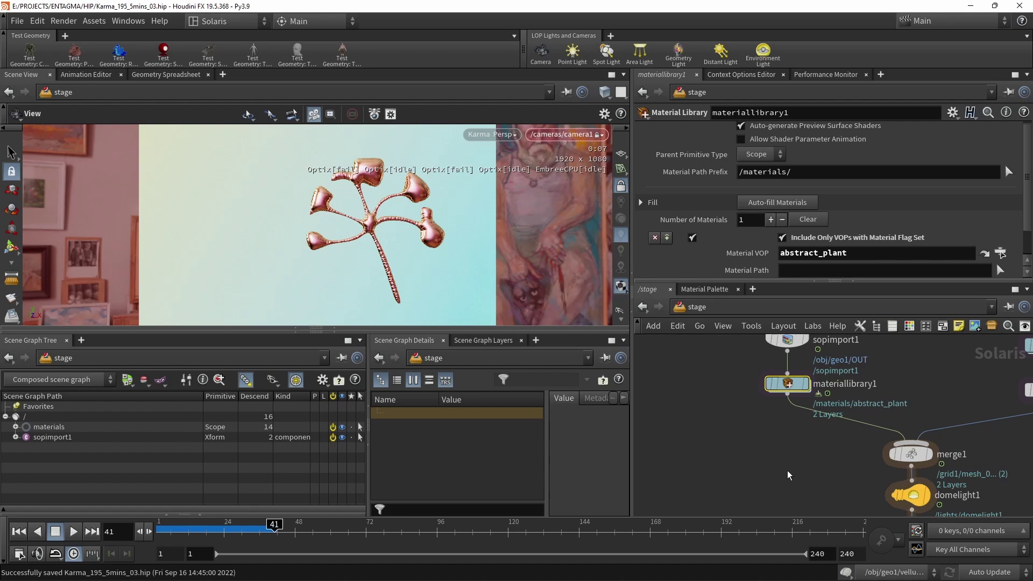
middle_click_drag(708, 358, 684, 253)
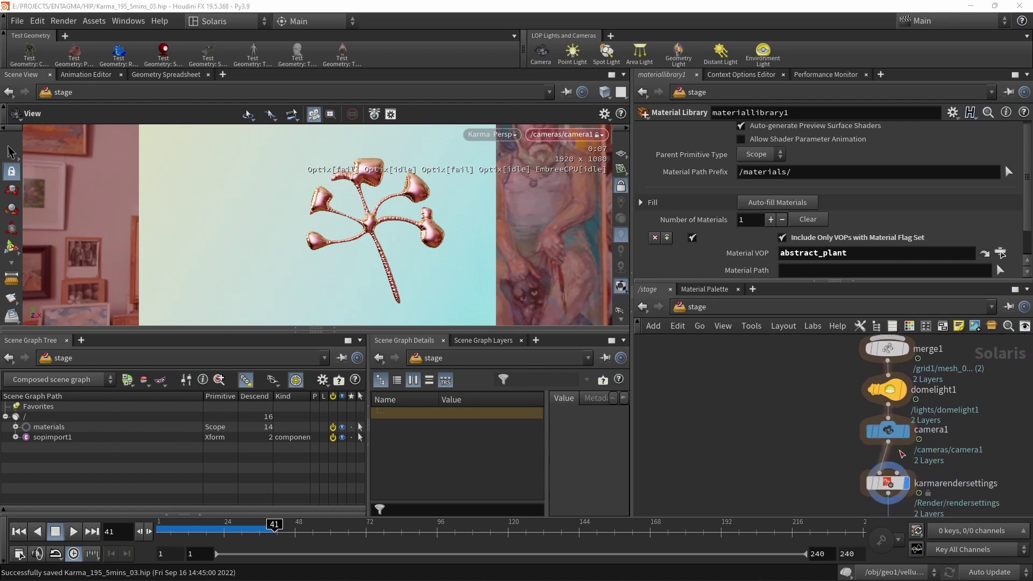
- Set camera1's focal length to 100 and reframe the shot so the whole plant head is in view
left_click_drag(770, 428, 914, 449)
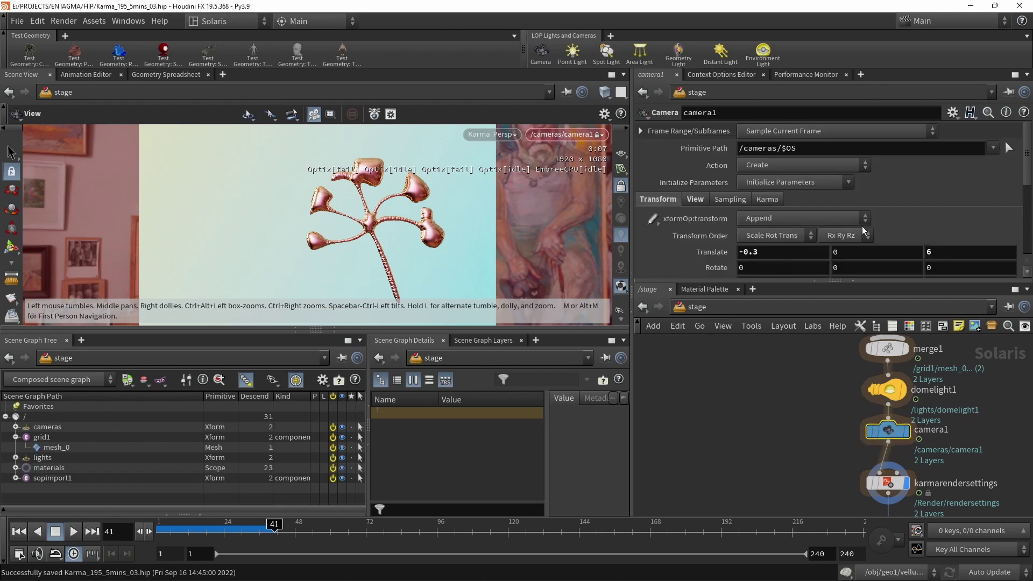
left_click(694, 199)
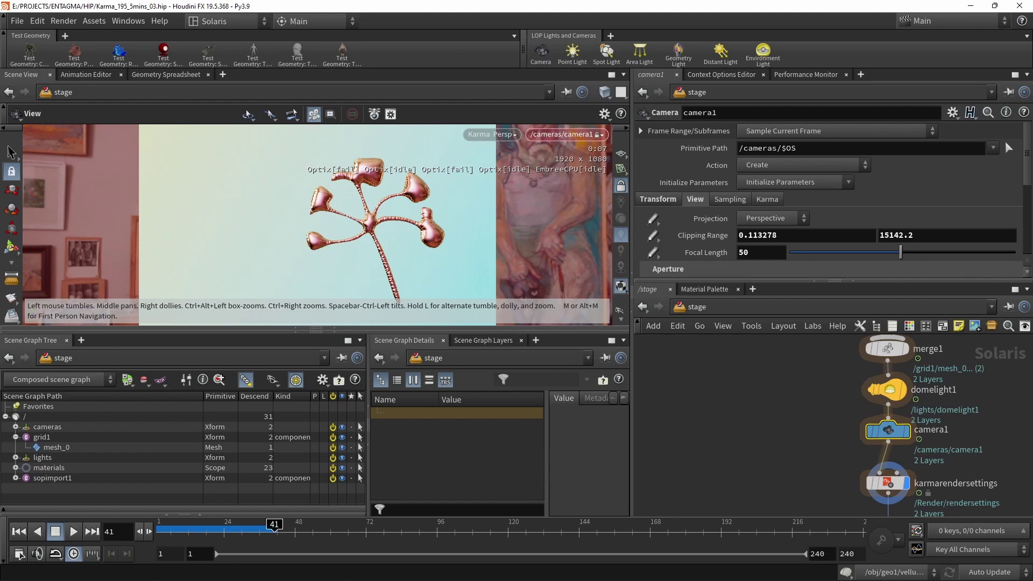
left_click(745, 252)
type("100")
key("Return")
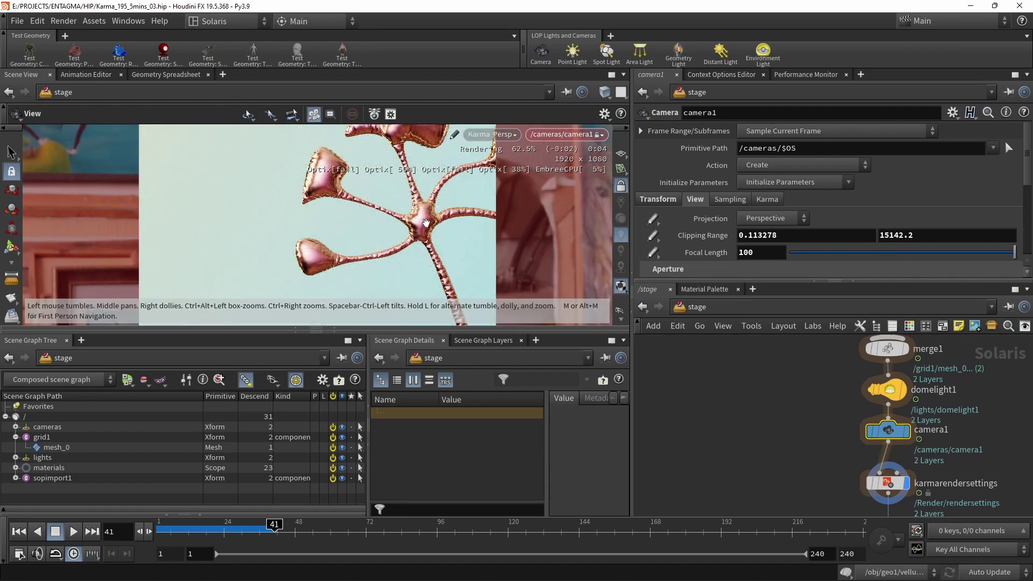
left_click_drag(425, 222, 226, 208)
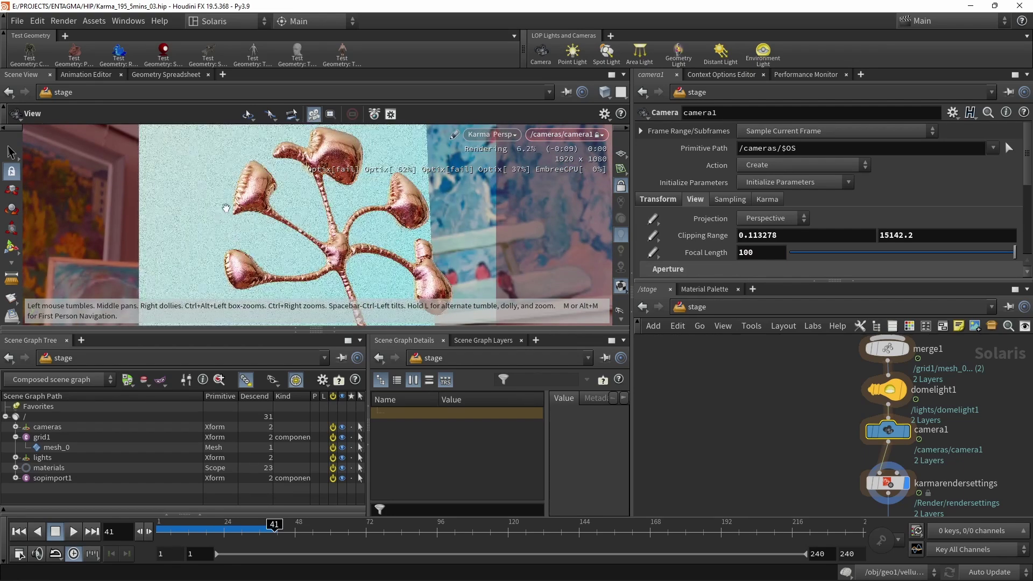
- Set the translate values of transform1 on the background grid to 7.5, 4 and -6
middle_click_drag(1026, 347, 896, 501)
left_click(893, 438)
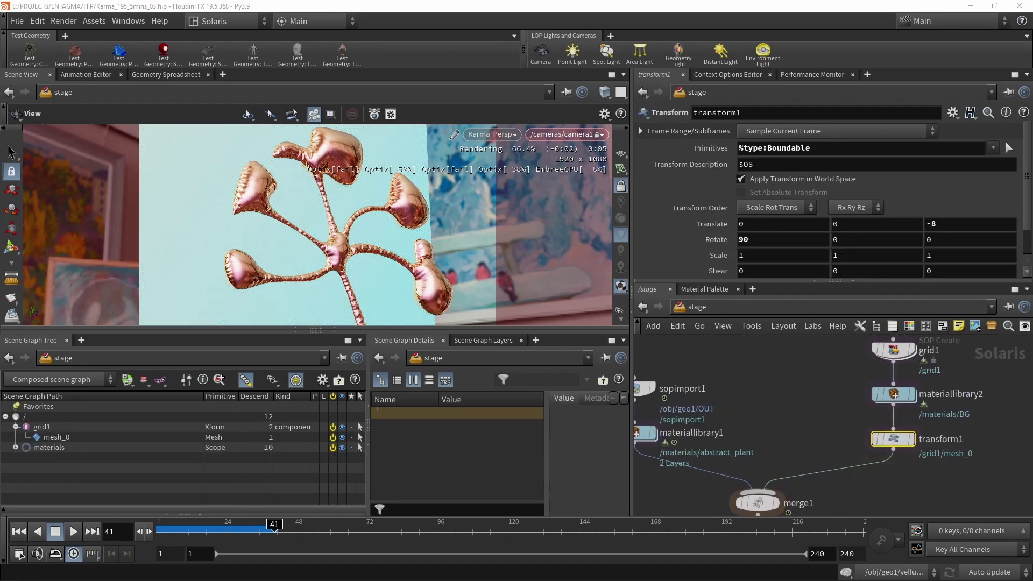
left_click(757, 224)
type("7.5")
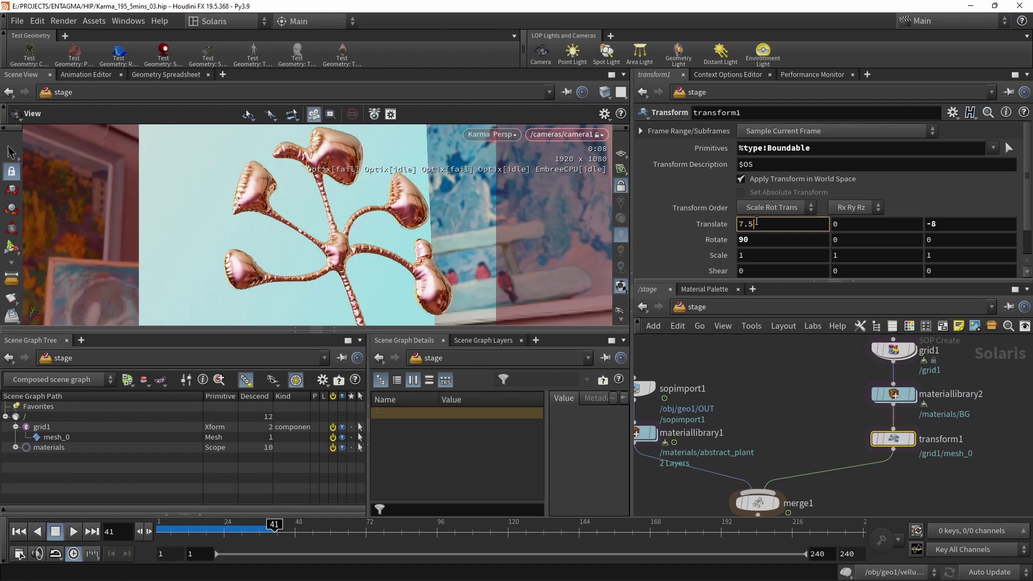
key("Tab")
type("4")
key("Tab")
type("-6")
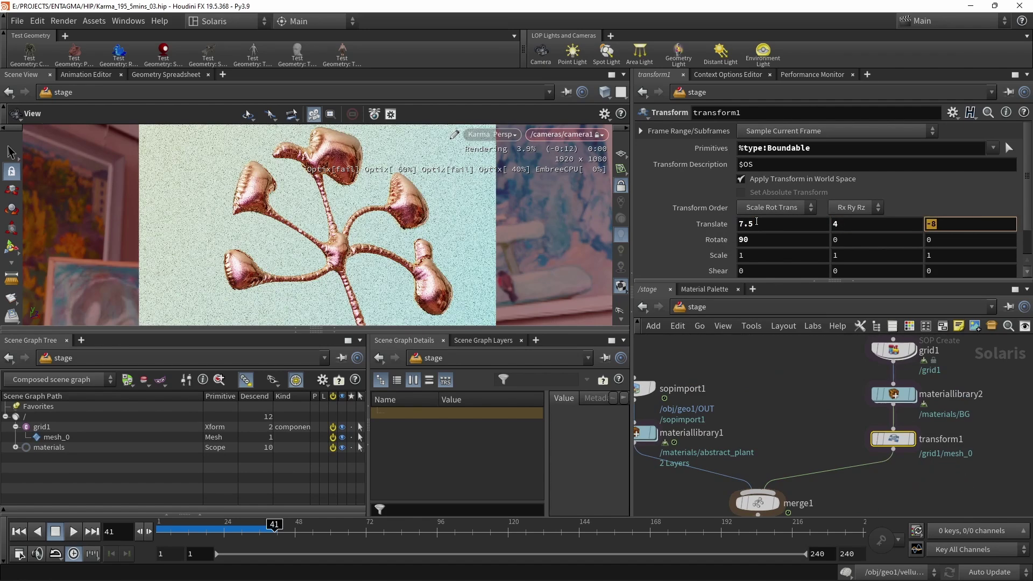
- Set the background grid's Y rotation in transform1 to -50 and briefly show its transform handle
left_click(883, 240)
type("-50")
key("Return")
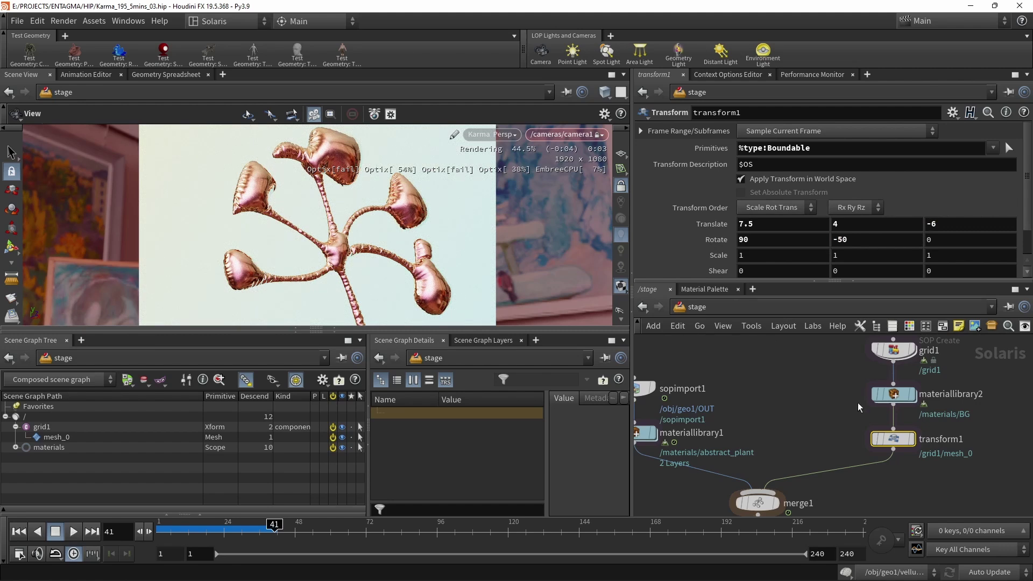
left_click(12, 247)
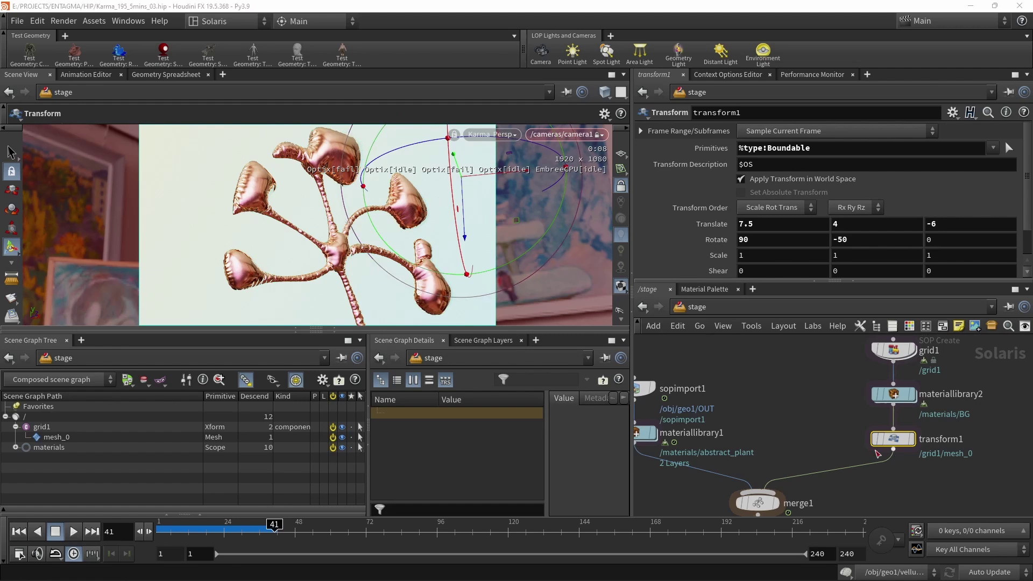
key("s")
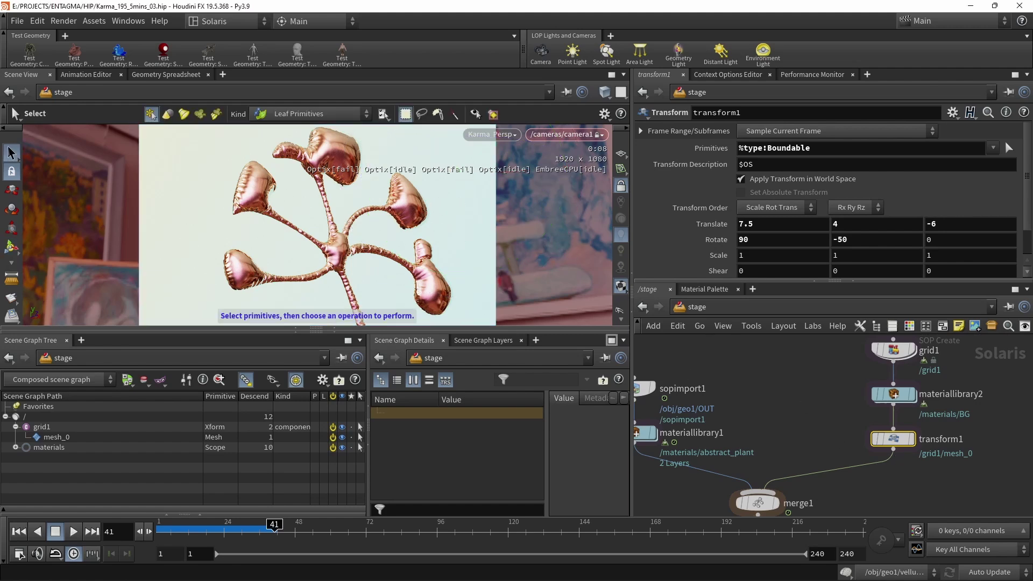
- Inside materiallibrary1, add a Karma MaterialX Subnet beside abstract_plant and name it Subsurface
middle_click_drag(714, 442, 838, 431)
double_click(769, 422)
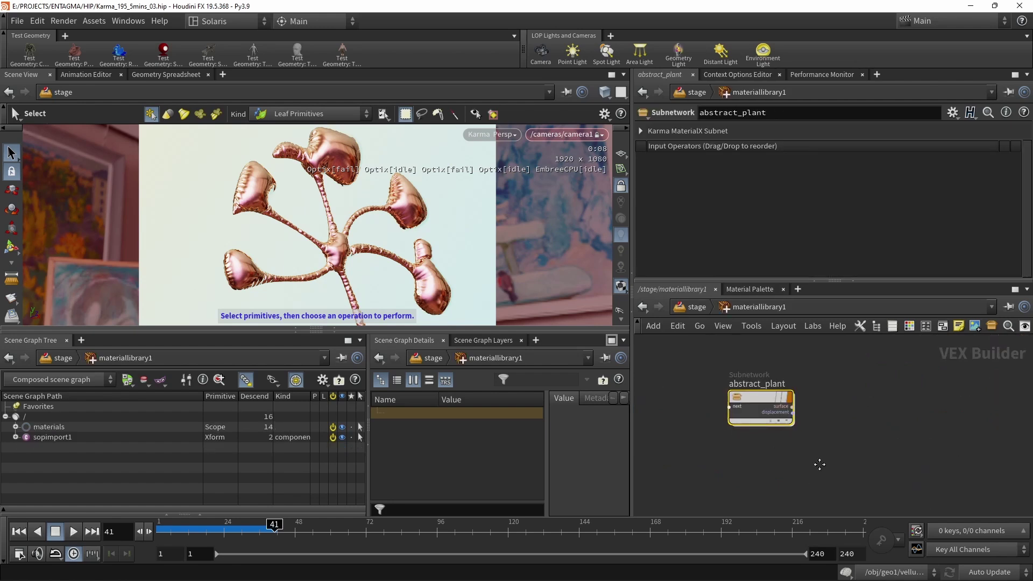
key("Tab")
type("karm")
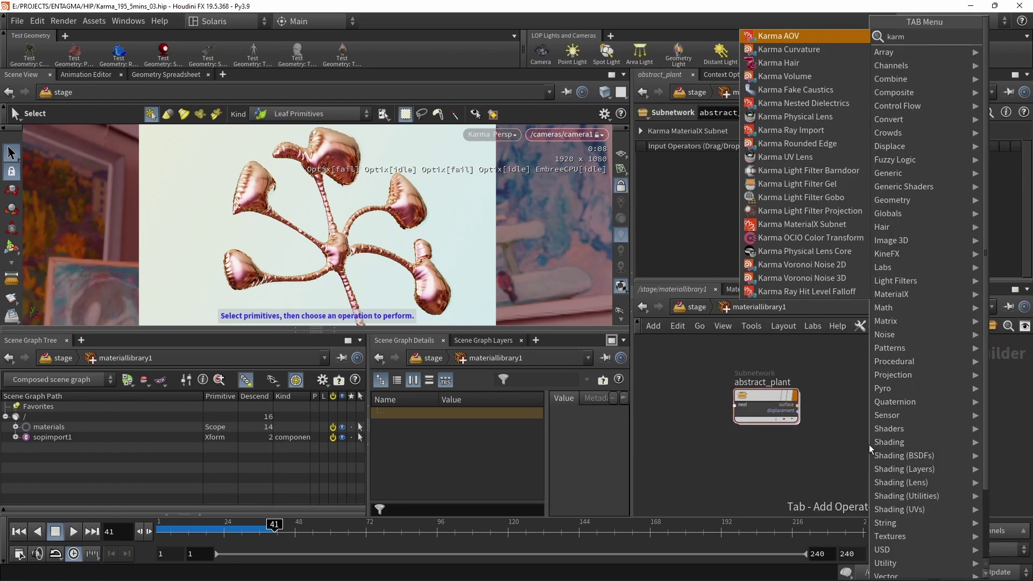
left_click(818, 224)
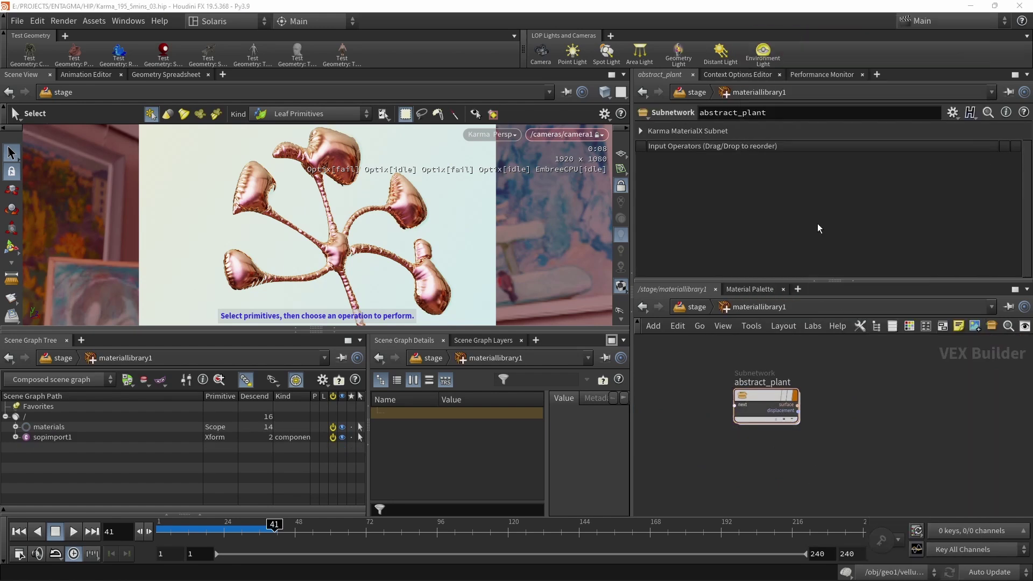
left_click(877, 385)
double_click(873, 383)
type("Subsur")
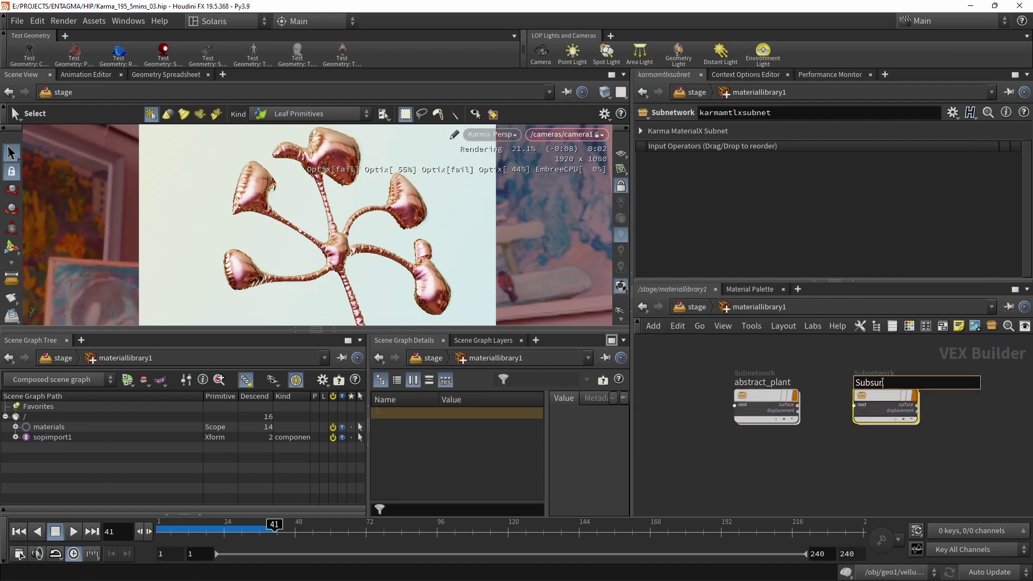
type("face")
key("Return")
- Set the Material VOP of materiallibrary1 to the Subsurface subnet
key("u")
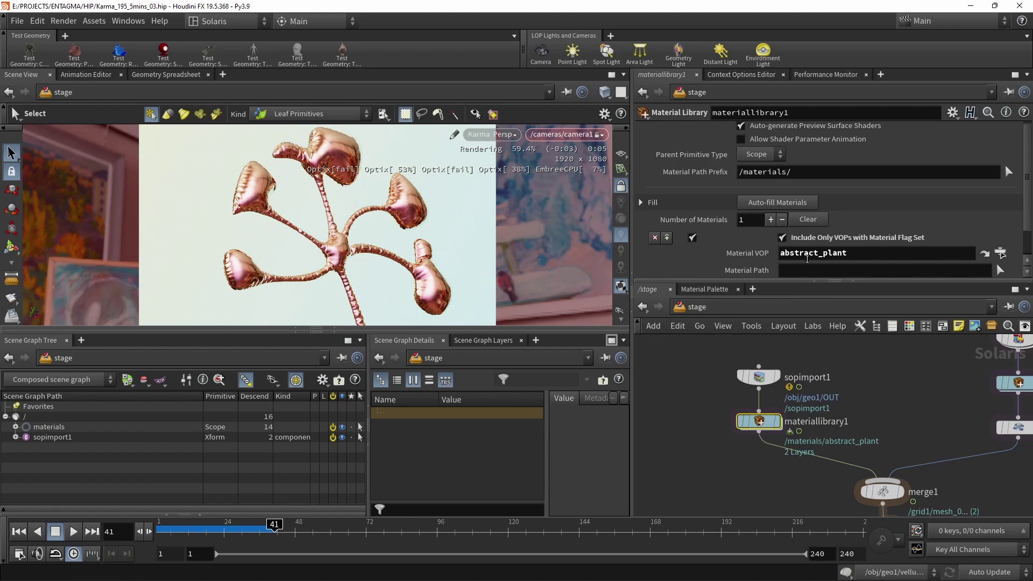
left_click(999, 254)
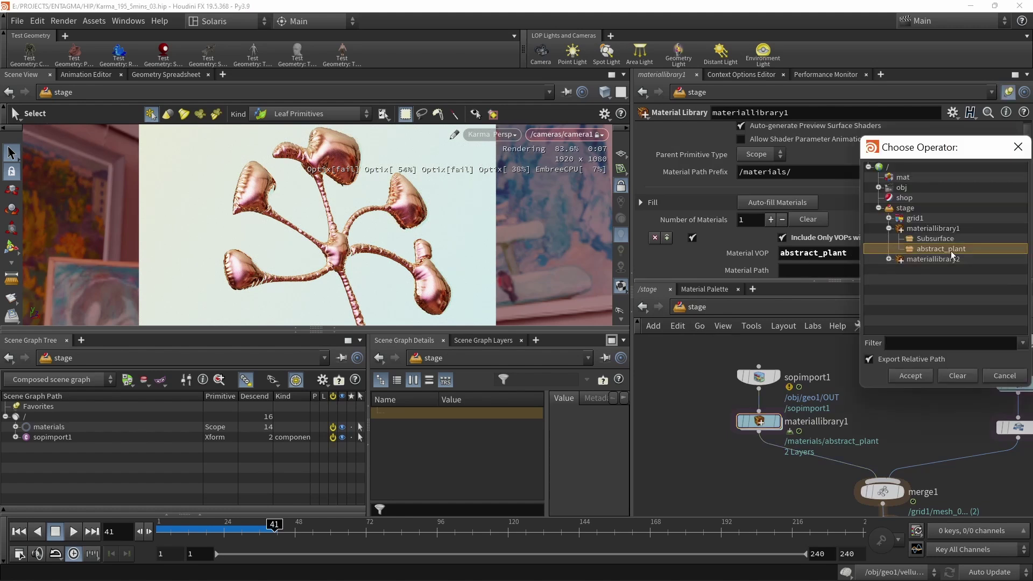
double_click(936, 240)
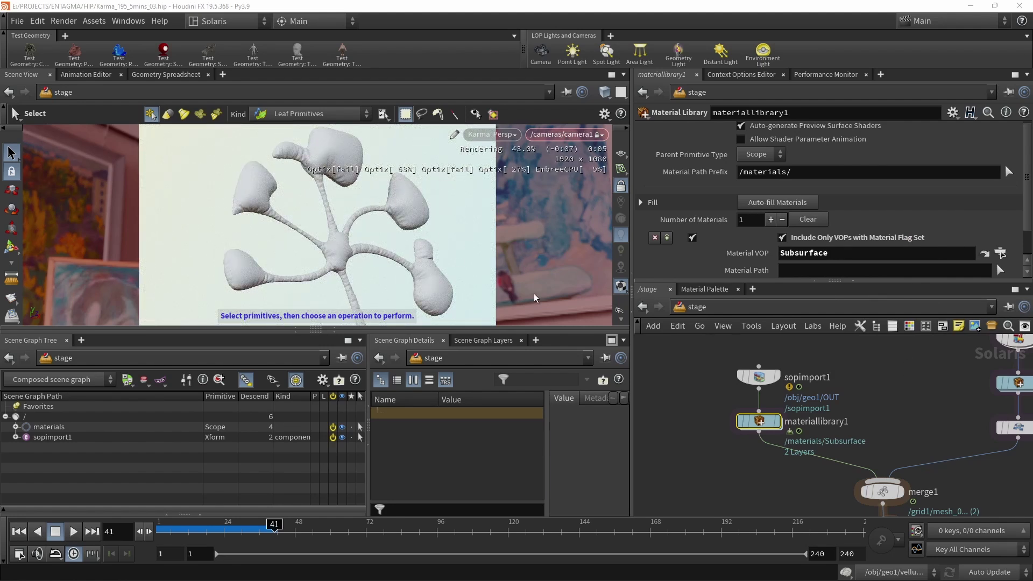
- Enter the Subsurface subnet and delete its inputs, mtlxsurface and mtlxdisplacement nodes
double_click(767, 428)
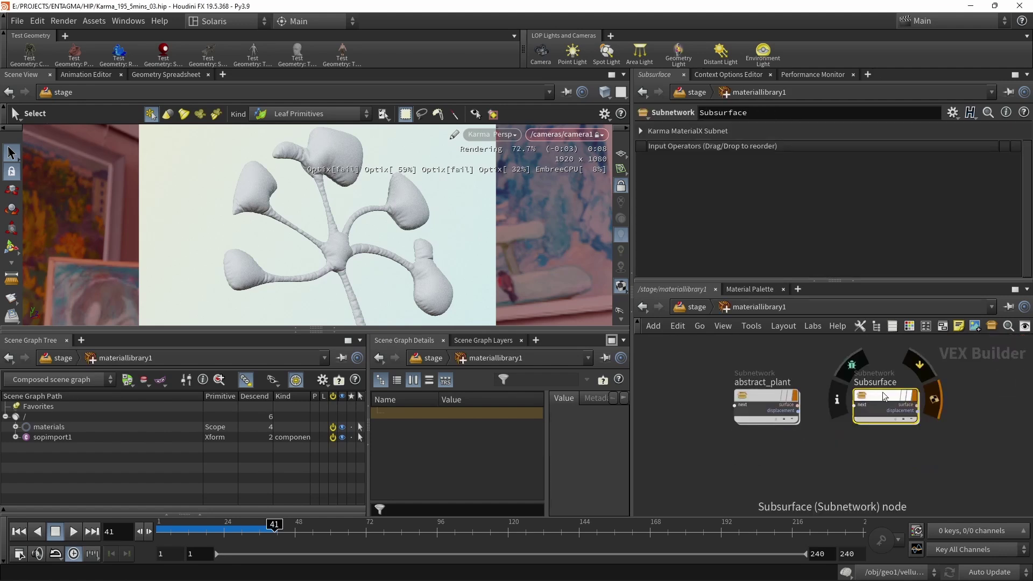
double_click(895, 344)
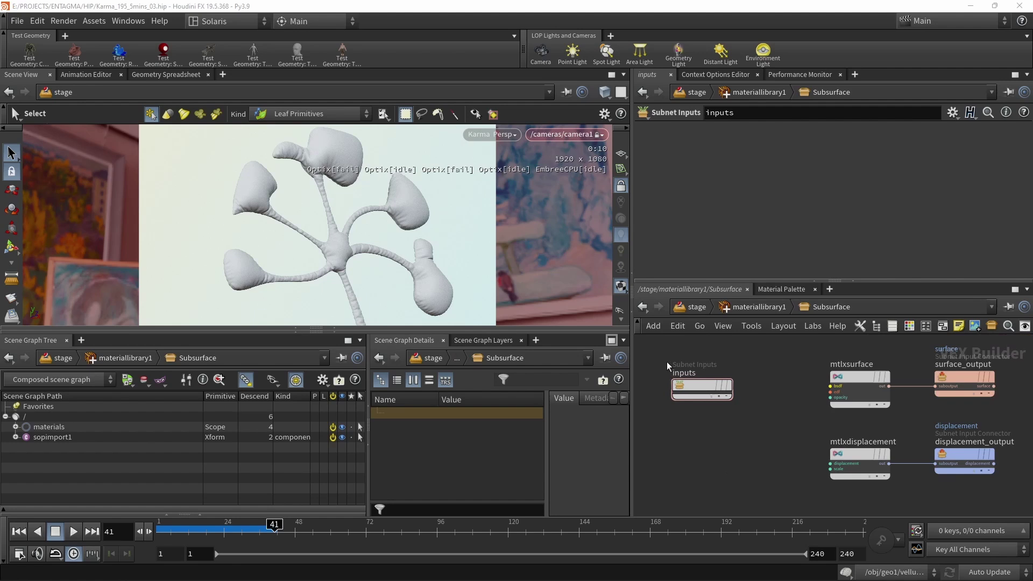
left_click_drag(669, 352, 871, 498)
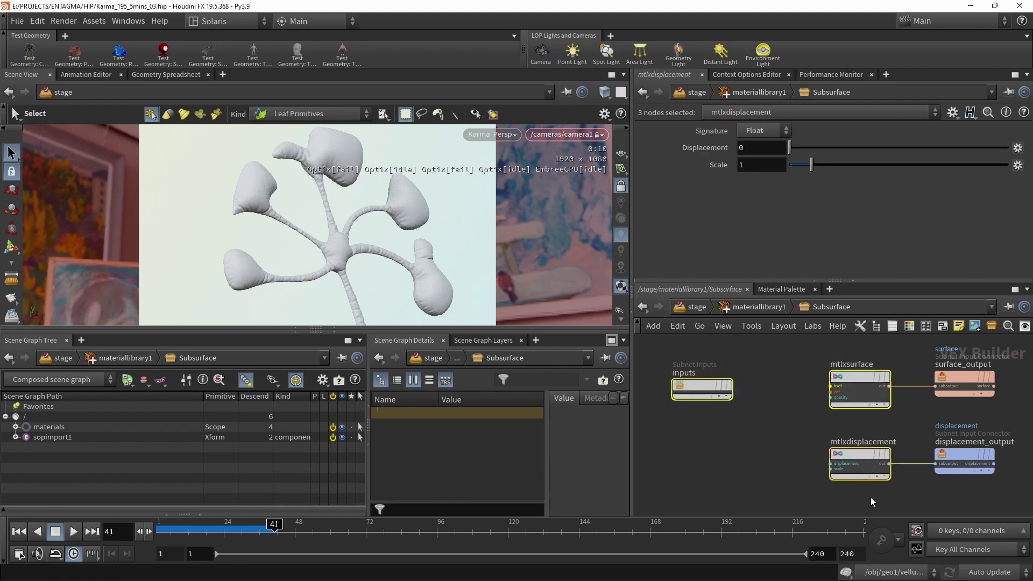
key("Delete")
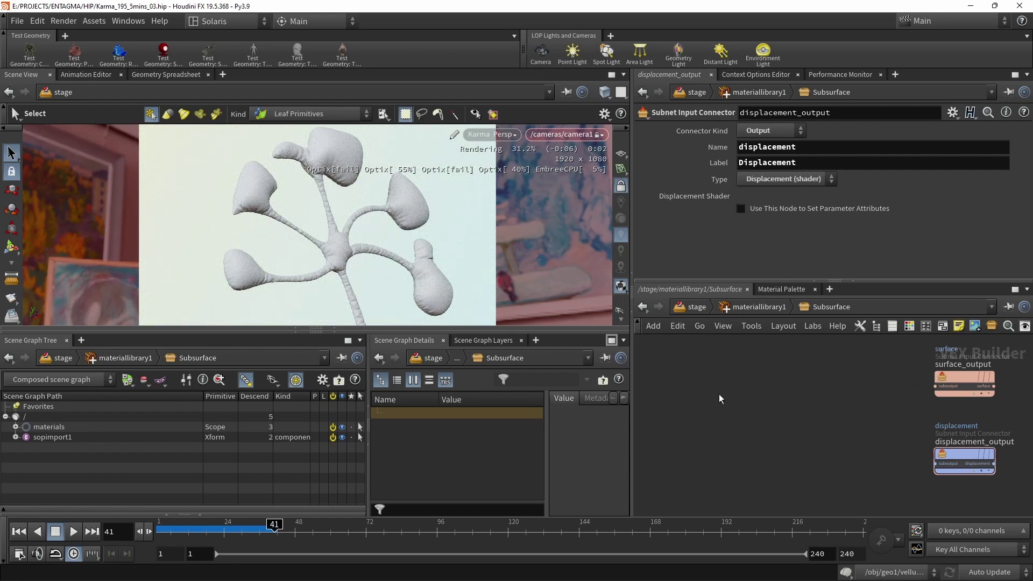
- Add a MtlX Standard Surface node, wire its output into surface_output and place it beside that node
key("Tab")
type("stand")
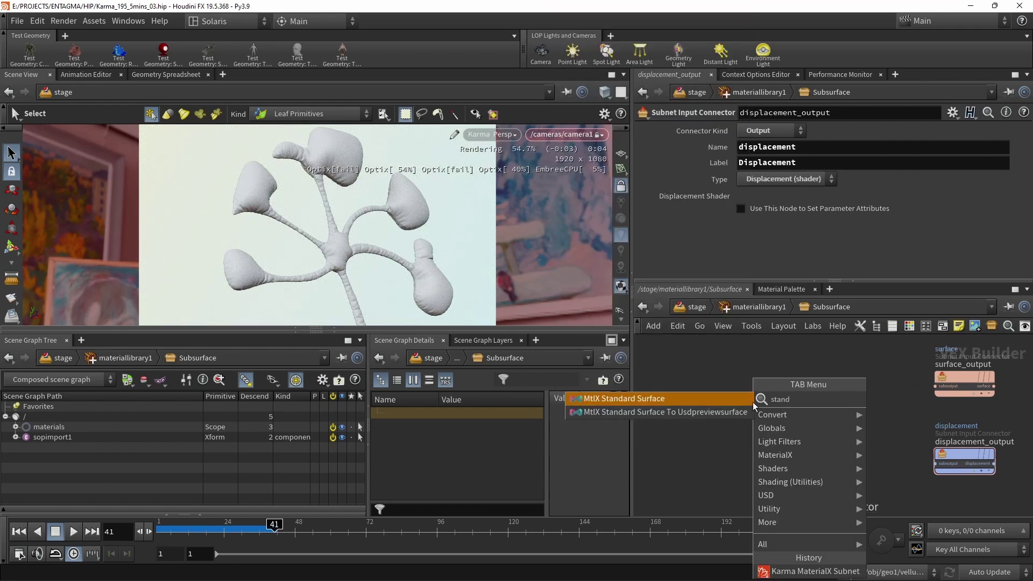
left_click(624, 399)
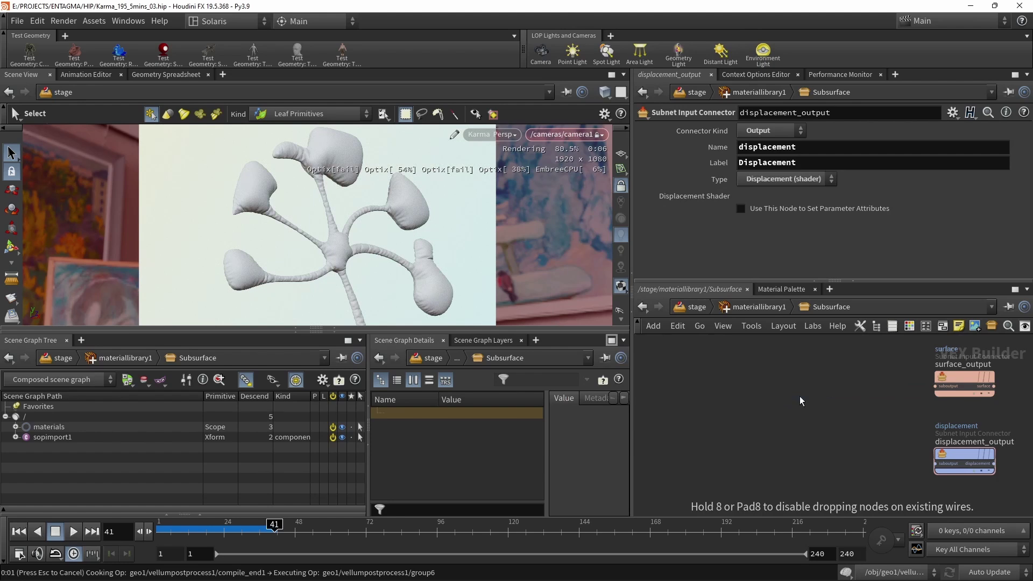
left_click(800, 396)
left_click_drag(828, 405, 935, 386)
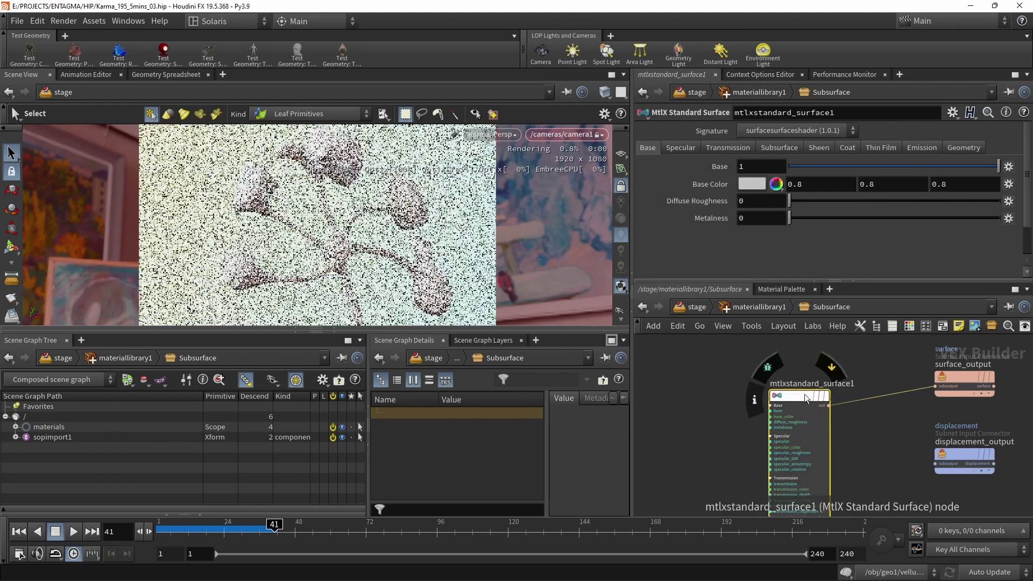
left_click_drag(806, 398, 863, 378)
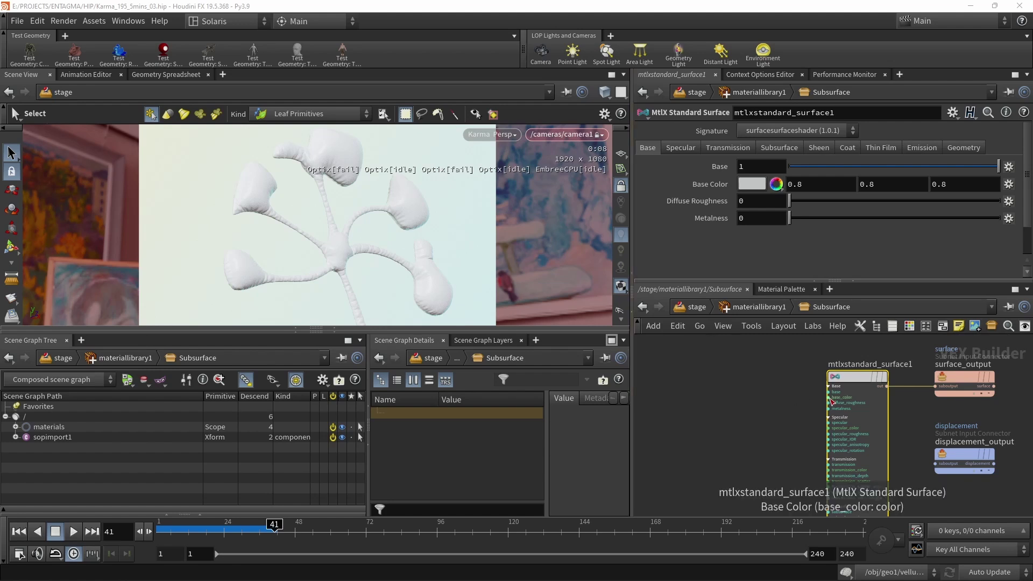
- Add a USD Prim Var Reader node in free space ahead of the standard surface shader
scroll(829, 402, "up", 2)
middle_click_drag(829, 403, 930, 409)
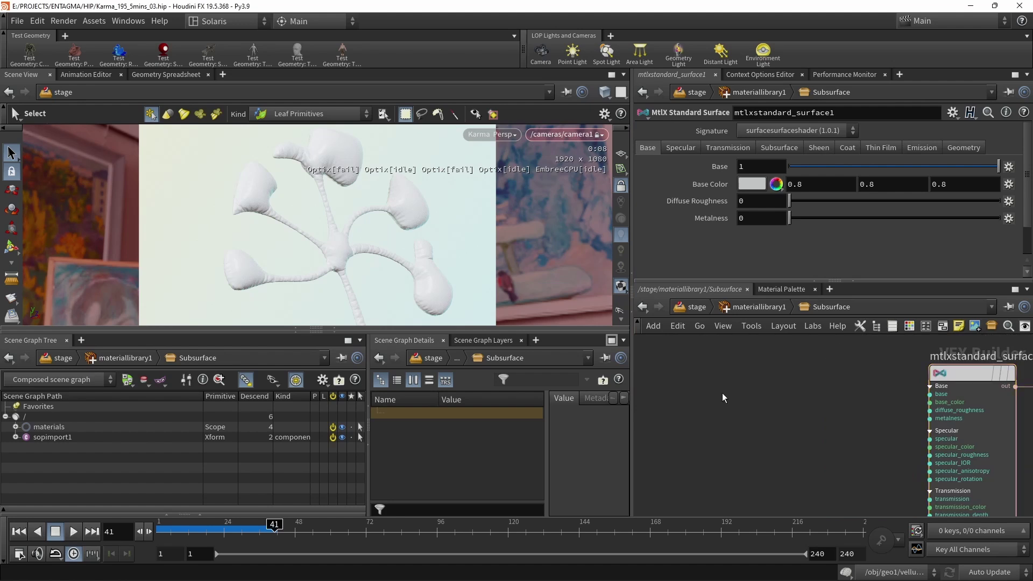
key("Tab")
type("usdv")
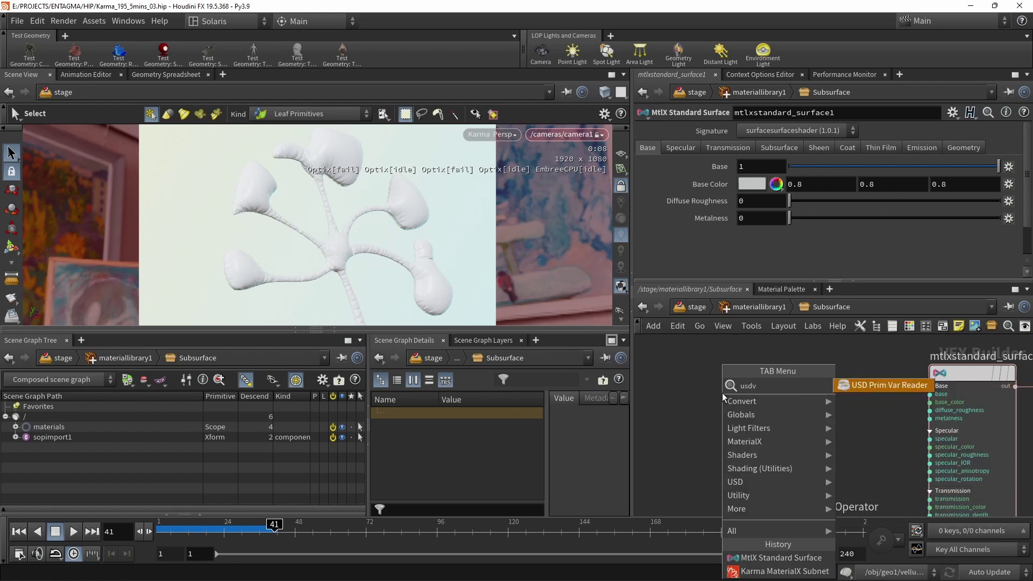
key("Return")
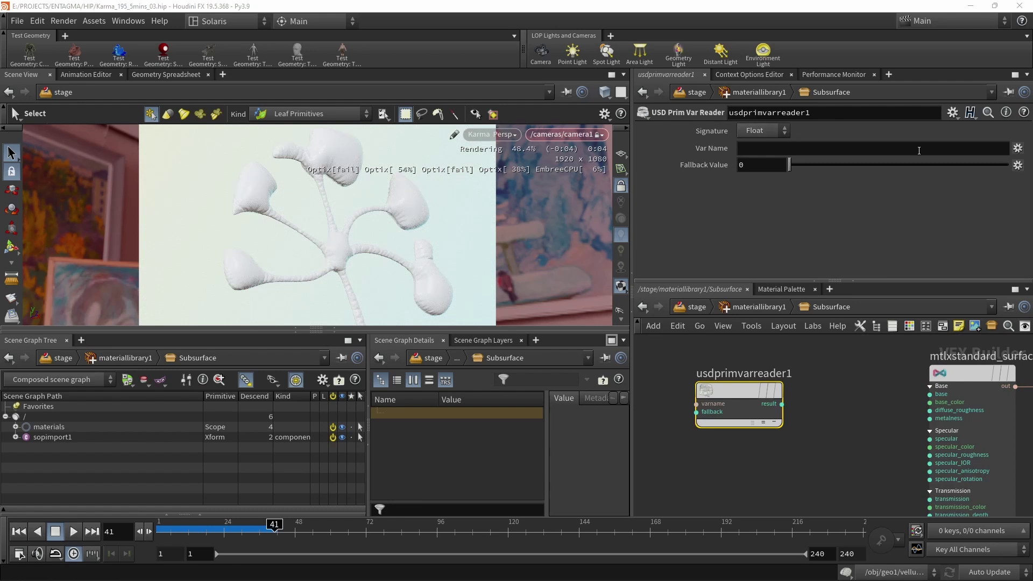
- Look up the curvature primvar of sopimport1's mesh_0 in the scene graph details
left_click(16, 437)
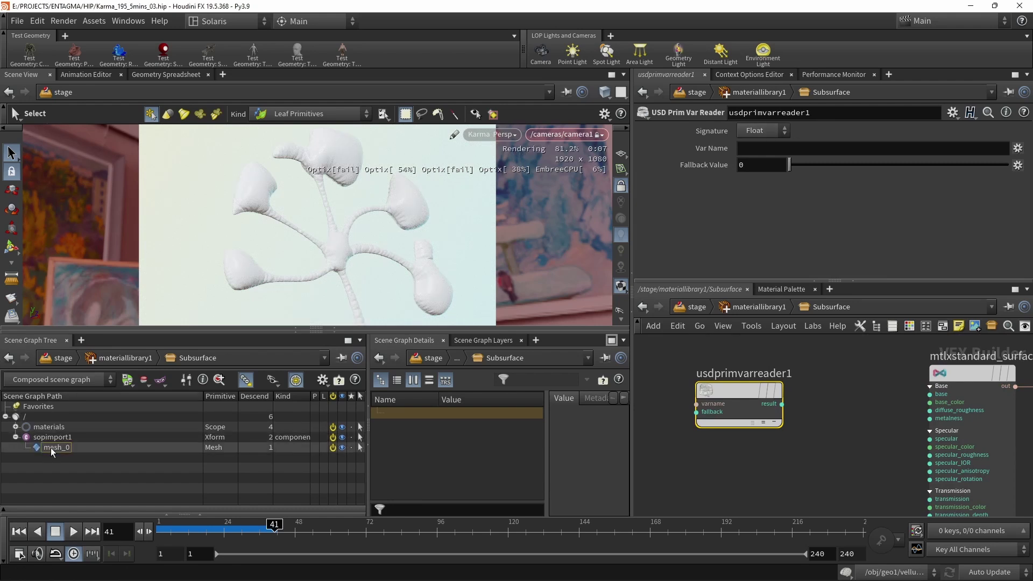
left_click(53, 448)
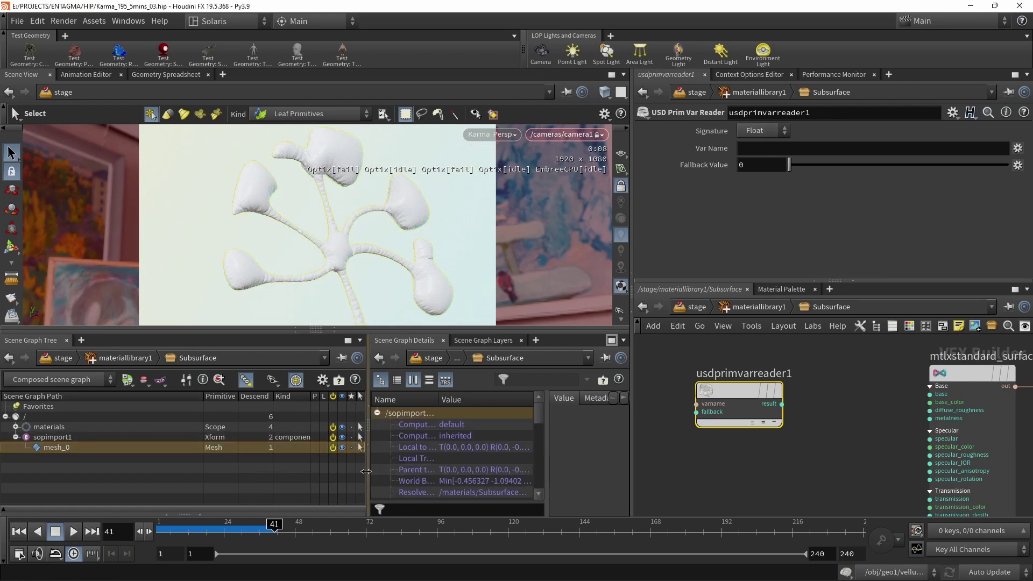
left_click_drag(366, 472, 262, 472)
left_click_drag(332, 400, 392, 401)
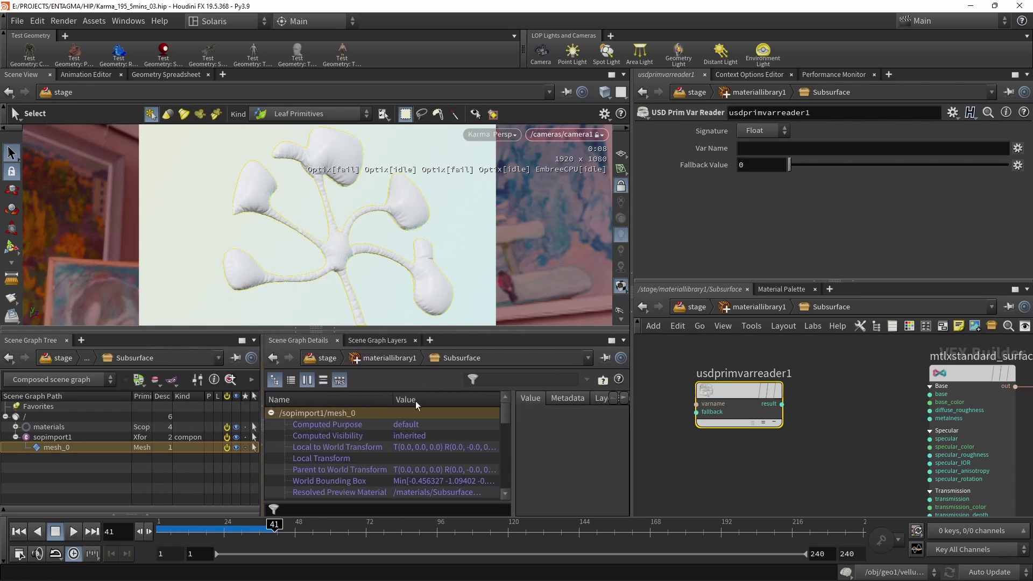
left_click_drag(503, 413, 506, 431)
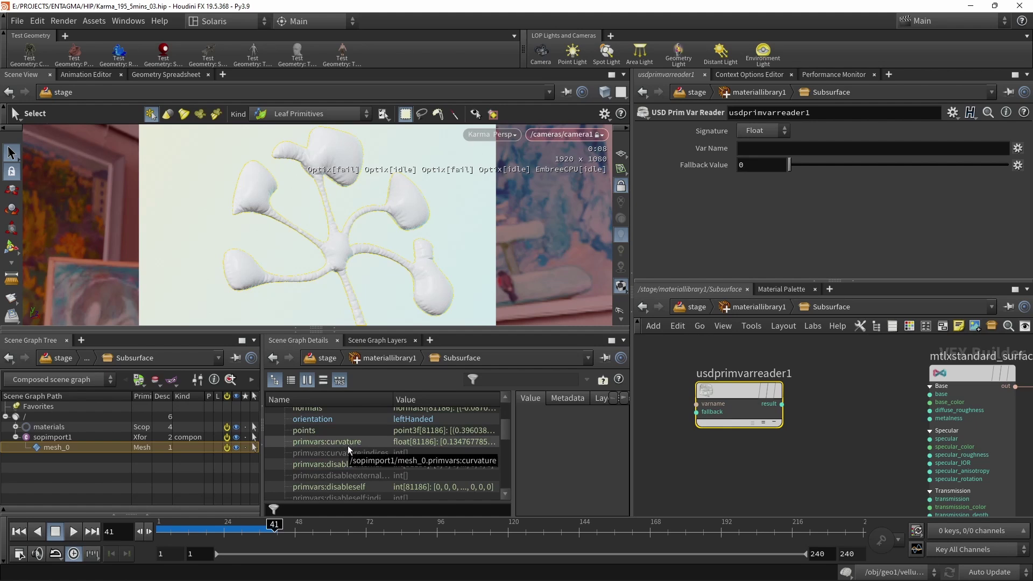
- Set the Var Name of usdprimvarreader1 to curvature
left_click(754, 150)
type("curv")
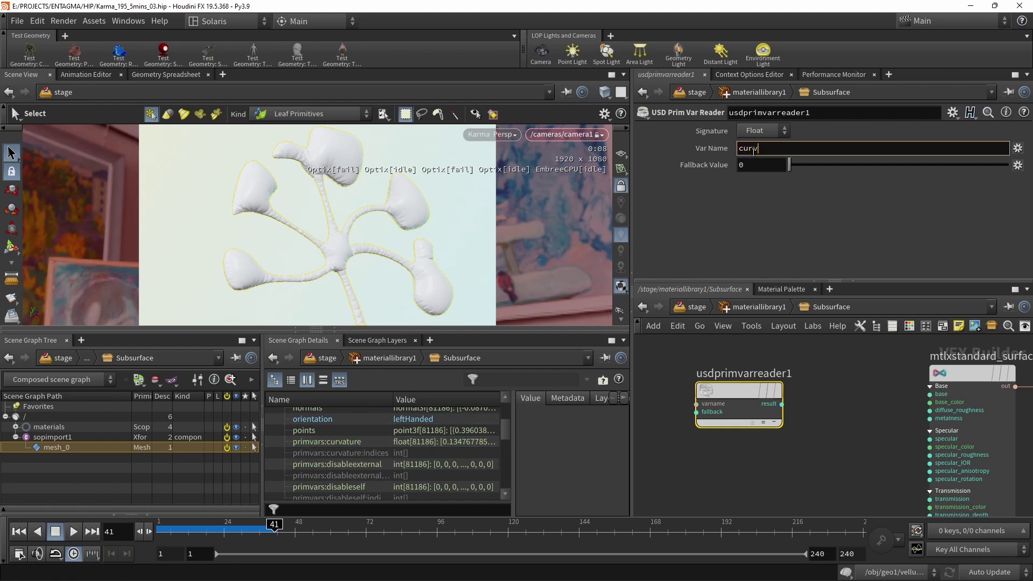
type("ature")
key("Return")
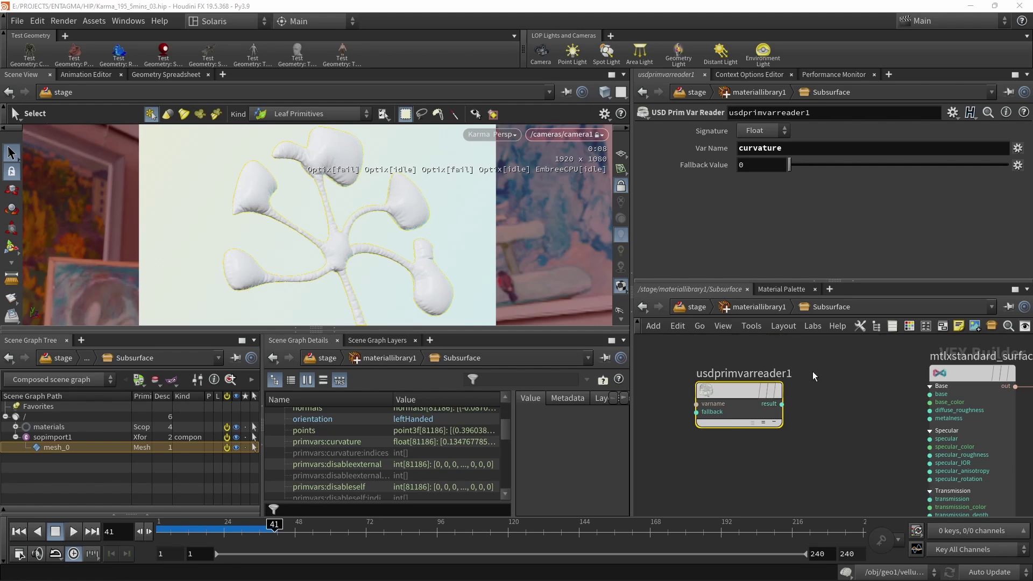
- Add a MtlX Remap node after the primvar reader and connect the reader's result to its in input
scroll(831, 407, "down", 3)
left_click_drag(818, 412, 692, 407)
key("Tab")
key("Escape")
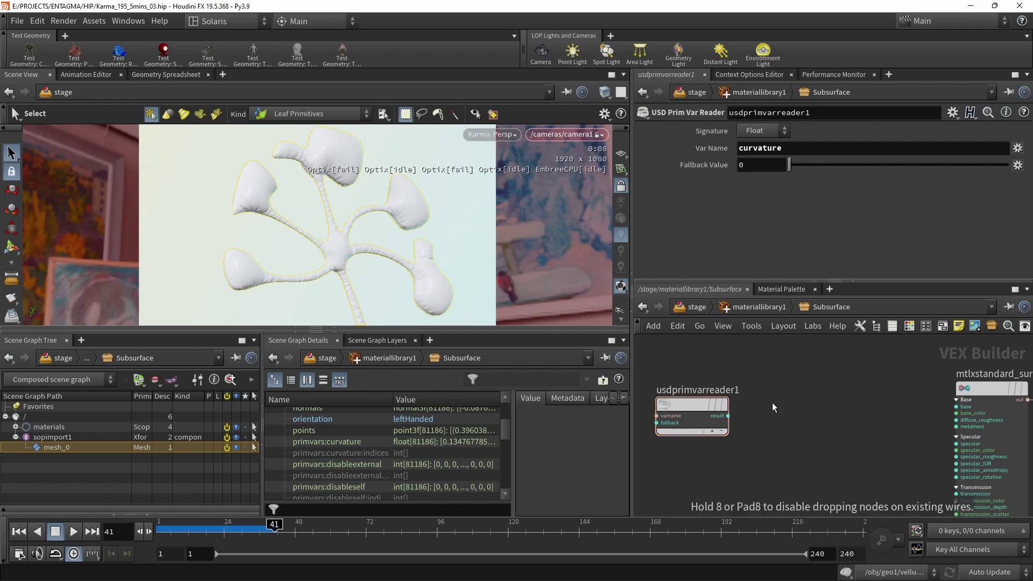
left_click(773, 402)
left_click(728, 416)
left_click(756, 416)
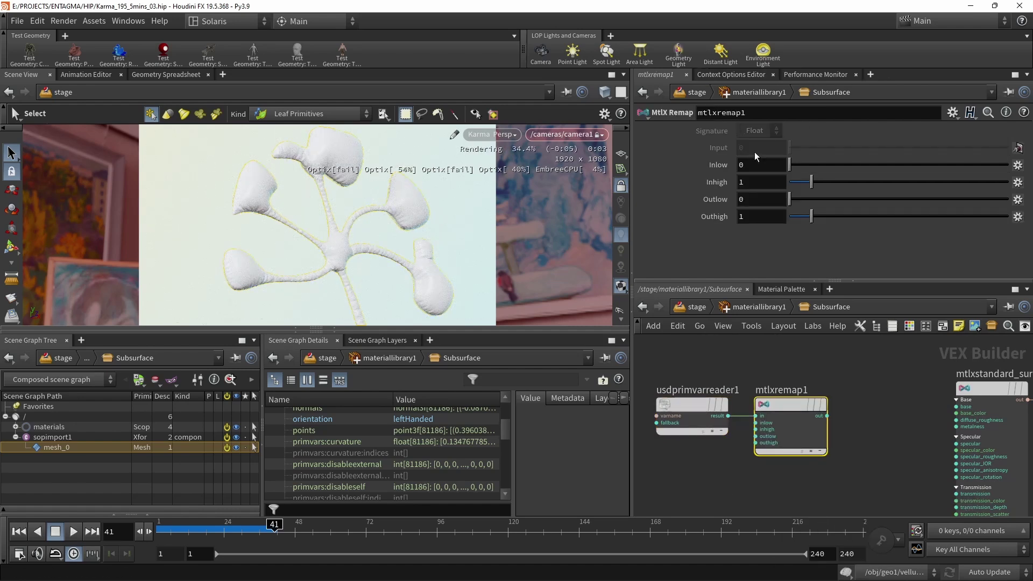
- Set the remap node's Inlow to -0.6 and Inhigh to 0.6
left_click(762, 166)
type(".2")
key("Home")
type("-")
scroll(762, 166, "down", 1)
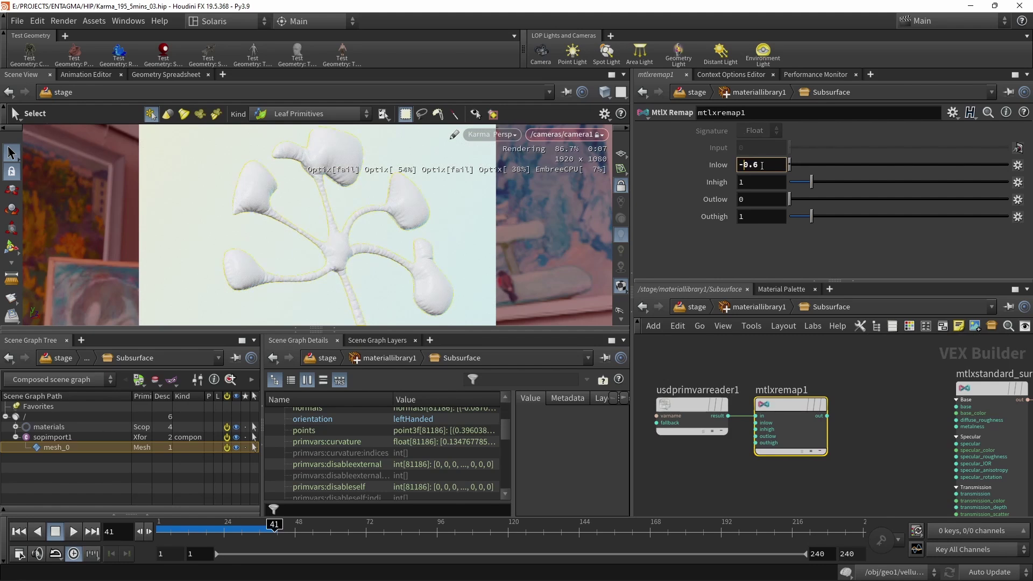
left_click(764, 183)
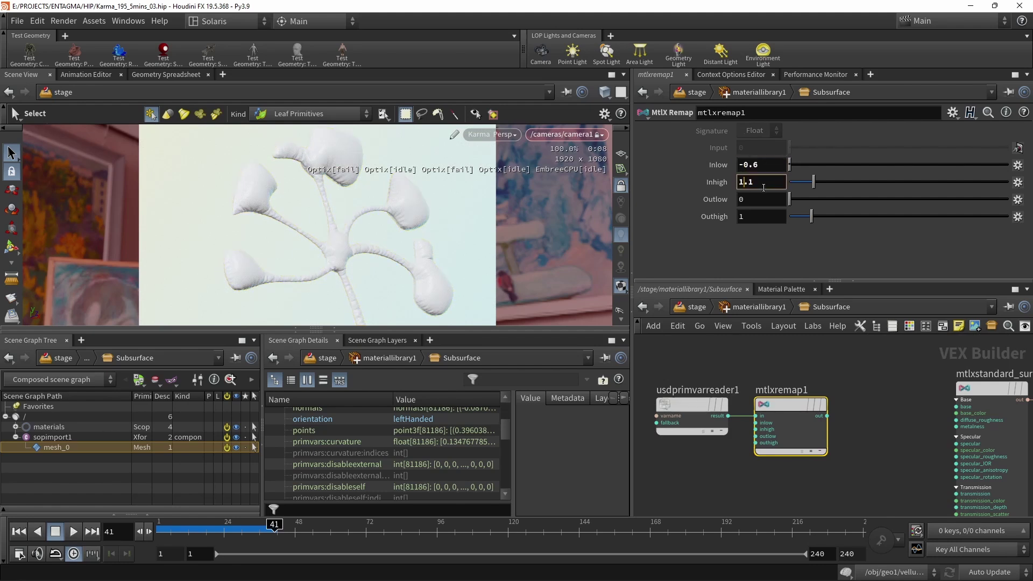
scroll(763, 186, "down", 5)
scroll(763, 186, "up", 1)
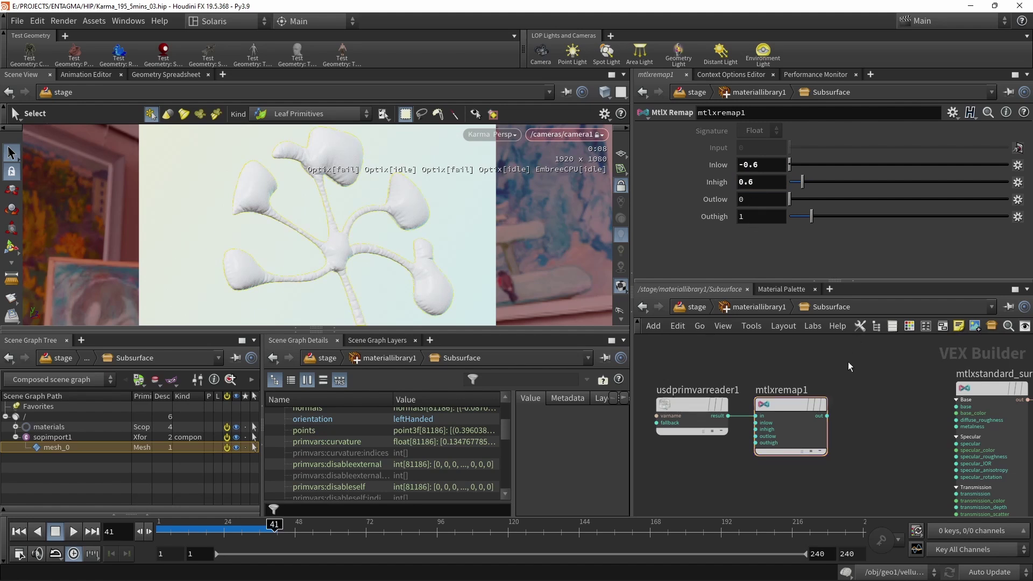
- Add a MtlX Color Ramp node between the remap and the standard surface, and connect the remap's out to its input
left_click_drag(848, 361, 721, 428)
left_click_drag(795, 409, 744, 407)
left_click(863, 417)
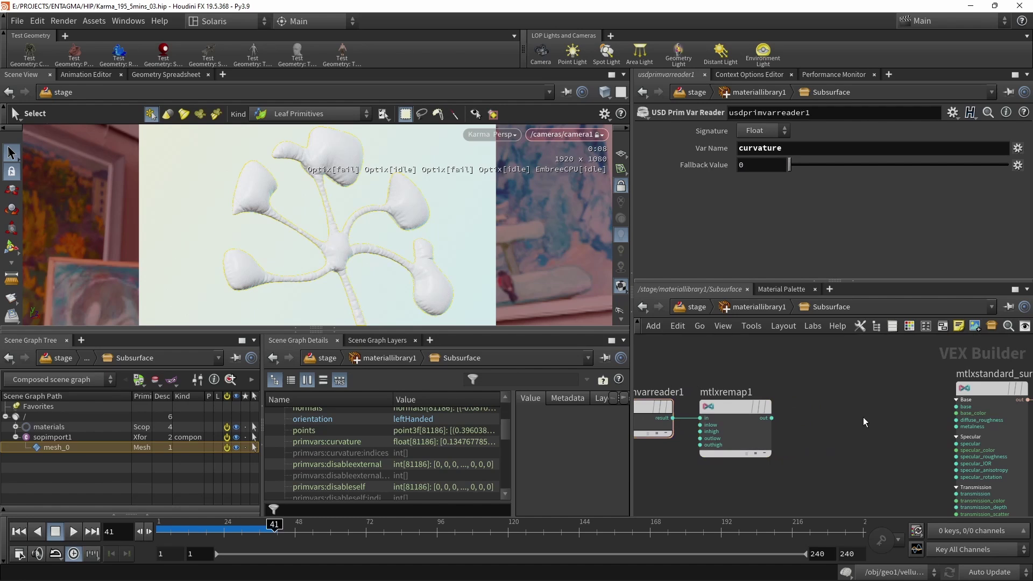
key("Tab")
type("color")
left_click(777, 385)
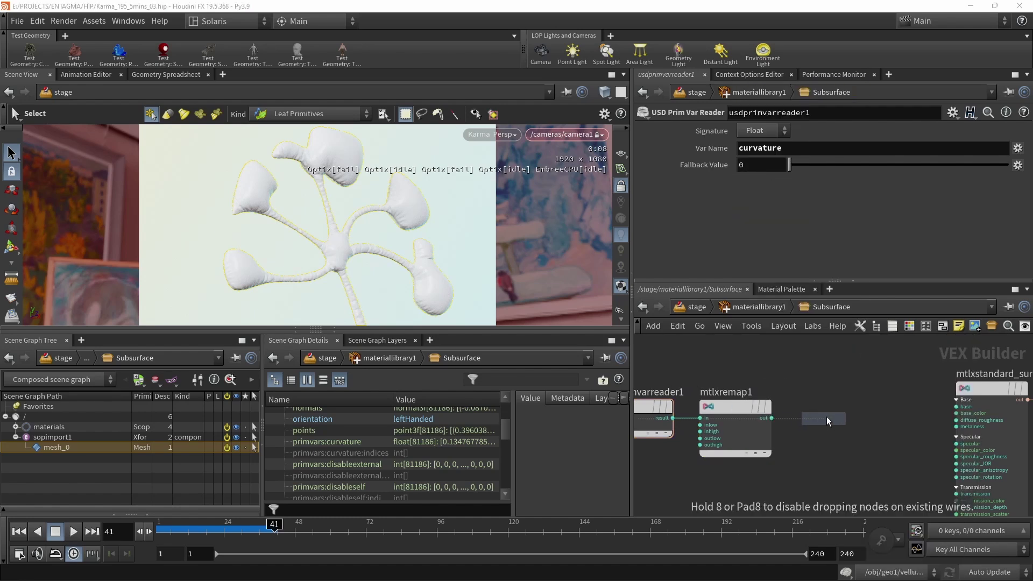
left_click(841, 420)
left_click_drag(841, 421, 839, 410)
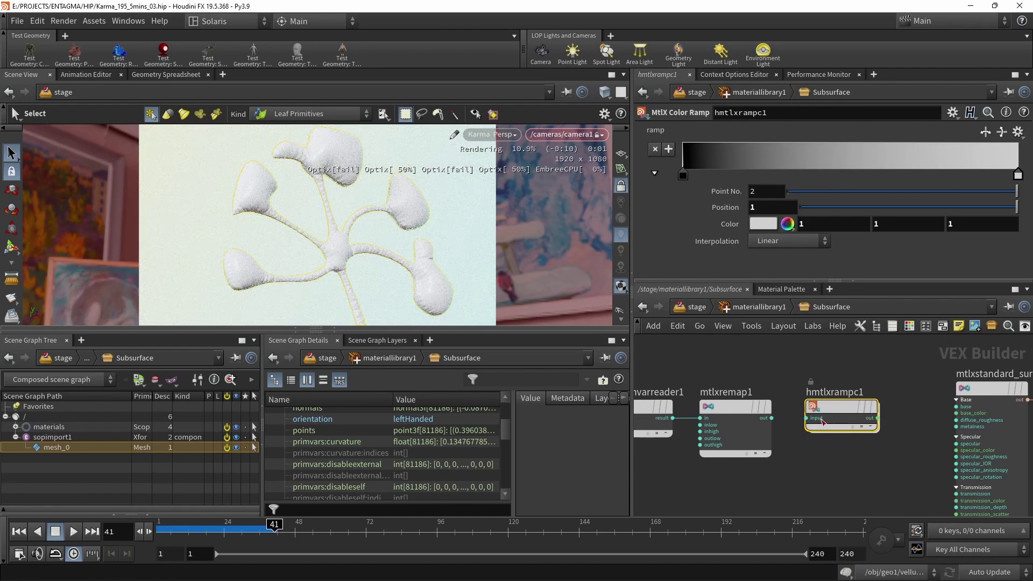
left_click_drag(772, 418, 807, 421)
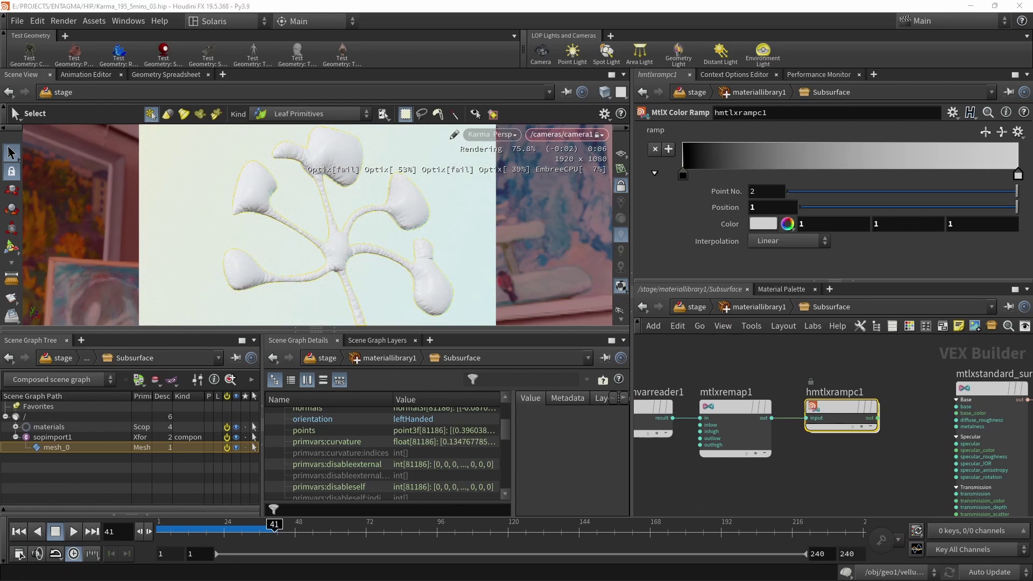
- Color the ramp's first point a saturated yellow, about FFE019
left_click(683, 175)
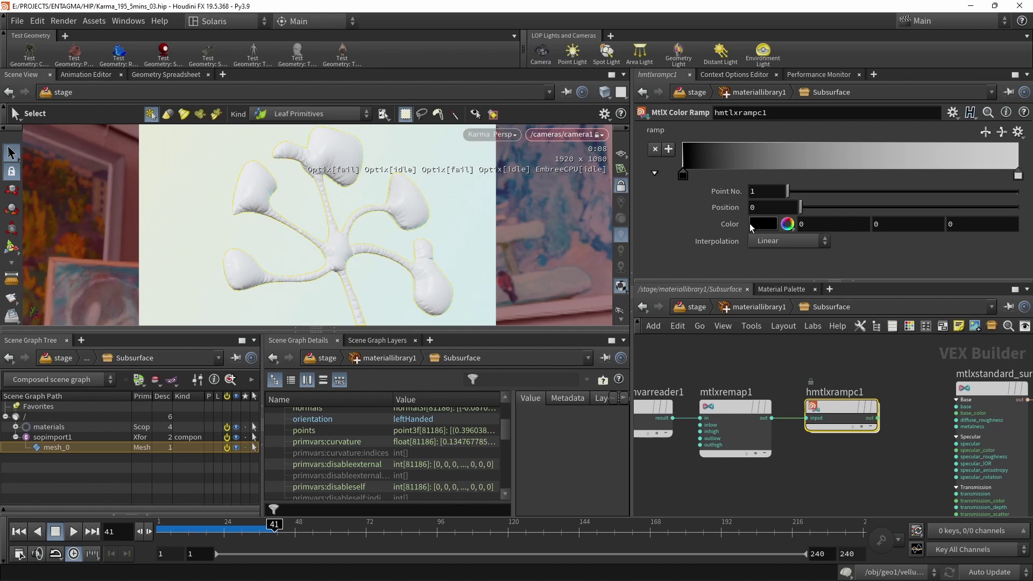
left_click(763, 224)
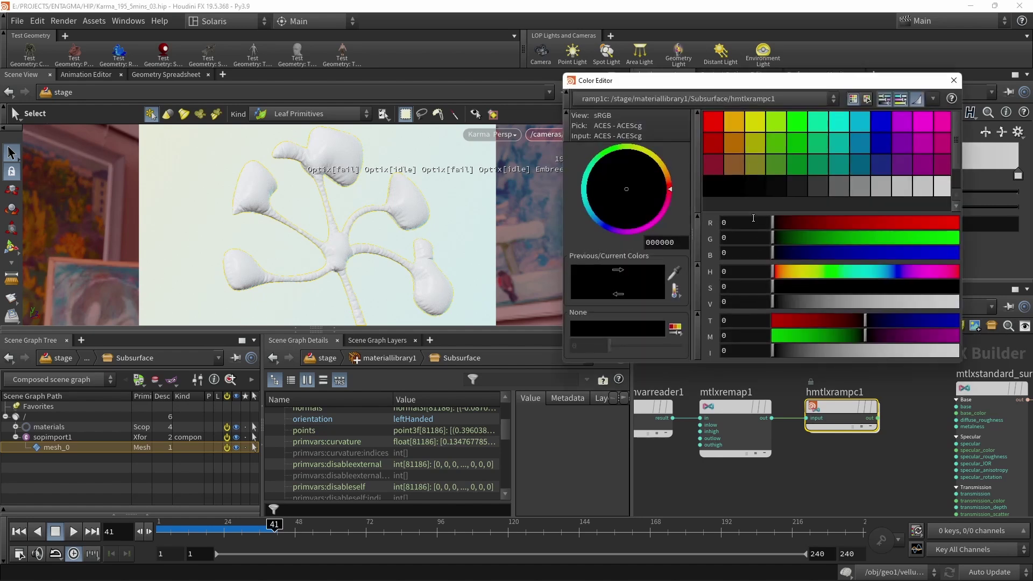
left_click_drag(794, 275, 1007, 315)
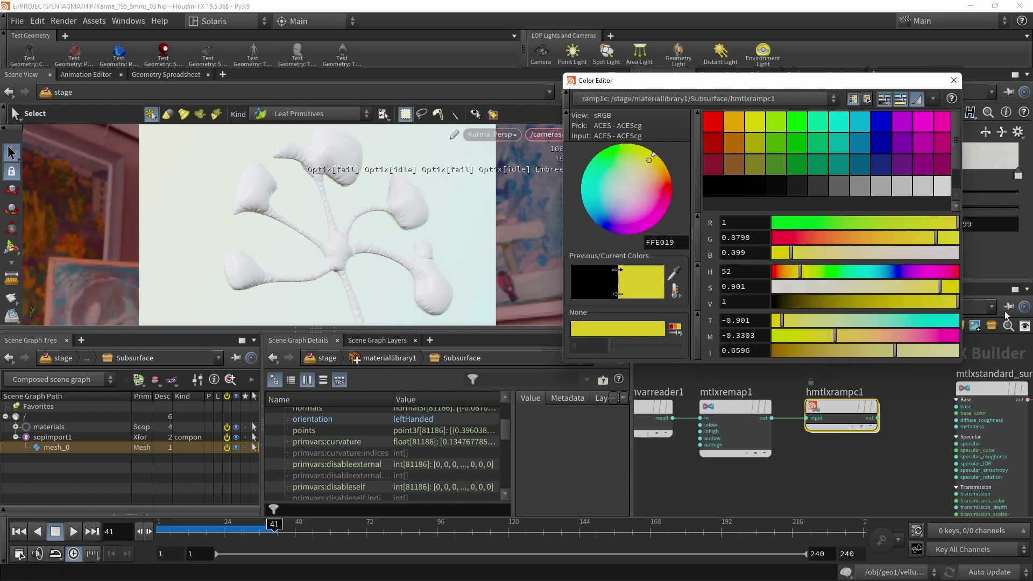
- Add a ramp point at about 0.8 and color it crimson red, about 0.805, 0.152, 0.152
left_click_drag(986, 174, 1030, 162)
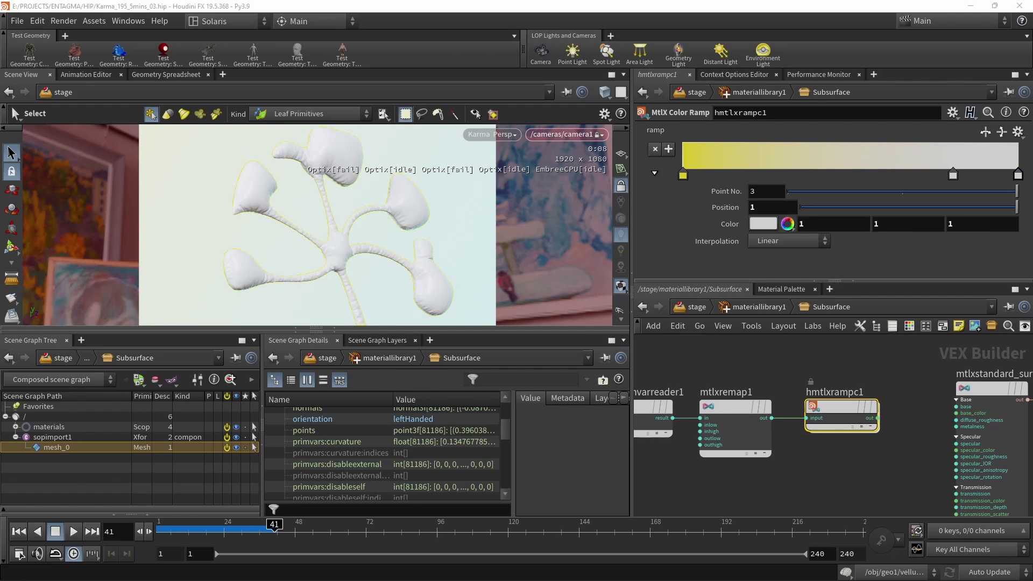
left_click(953, 173)
left_click(762, 224)
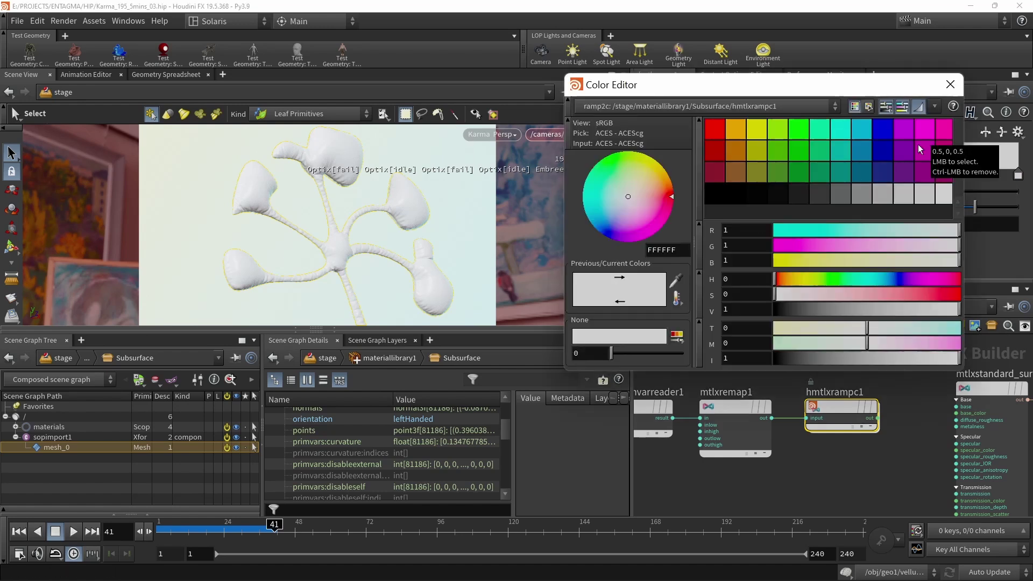
left_click(712, 131)
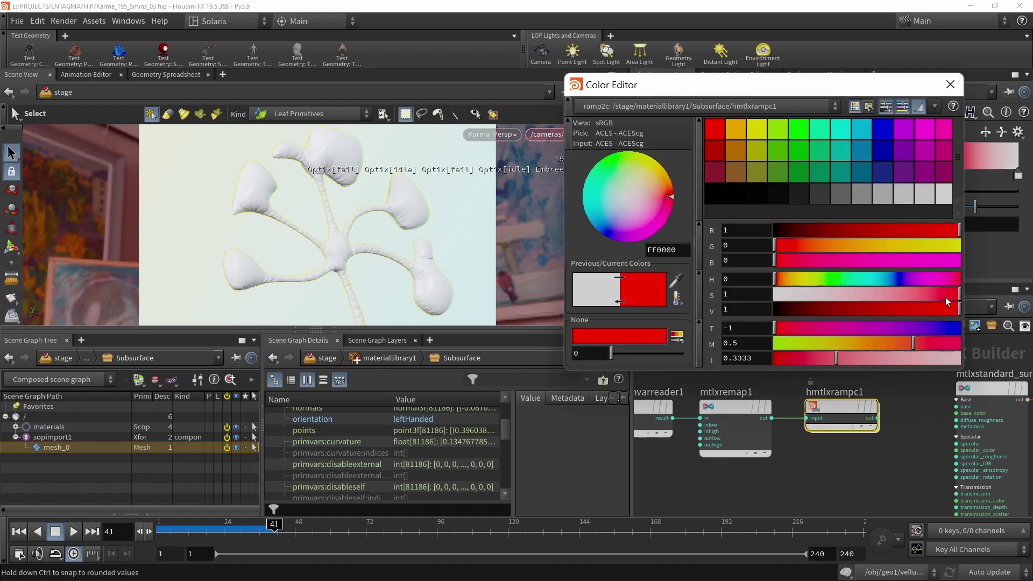
left_click_drag(944, 296, 923, 292)
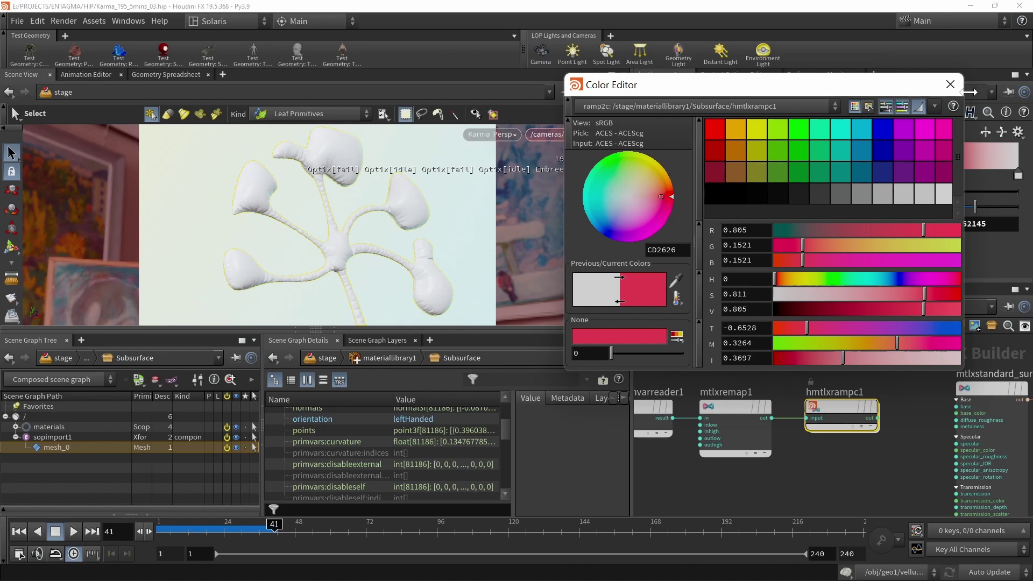
left_click(951, 84)
- Color the ramp's end point a muted pink, about 0.677, 0.262, 0.345
double_click(1018, 176)
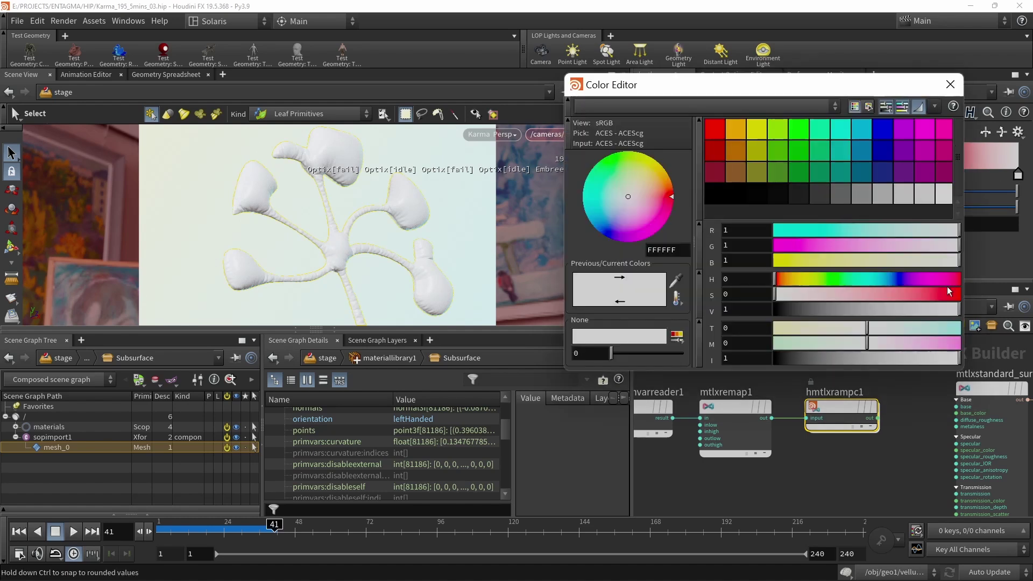
left_click_drag(948, 284, 898, 294)
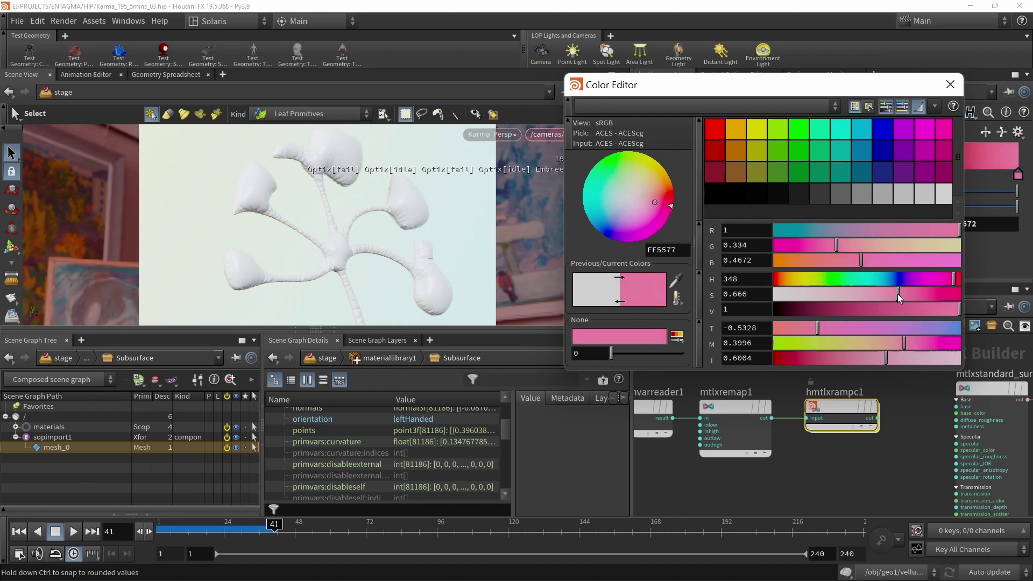
left_click(907, 309)
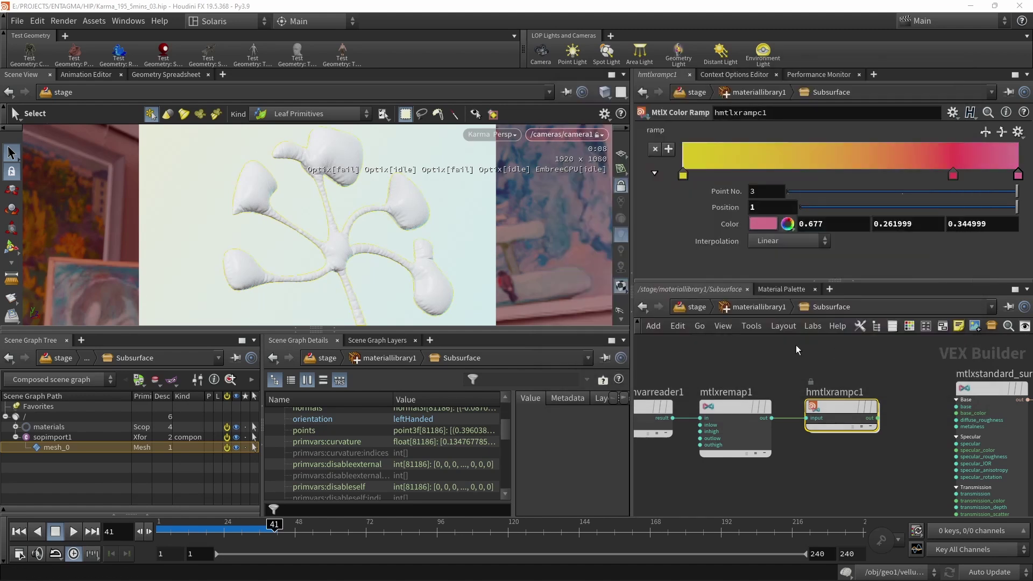
- Connect the color ramp's out to the standard surface's base_color input
scroll(909, 433, "up", 2)
left_click_drag(873, 419, 967, 409)
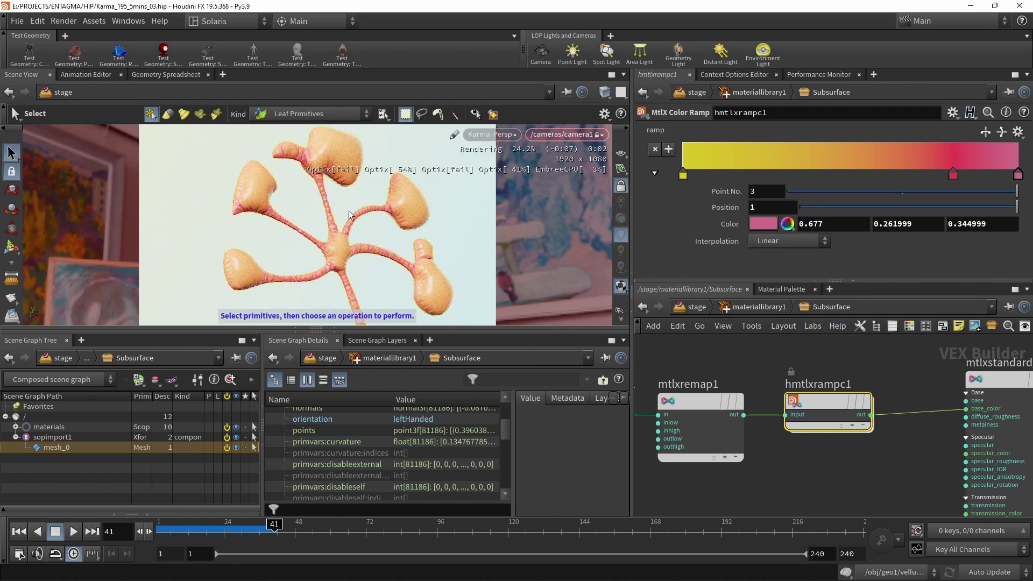
- Try Inlow values of -0.4 and -0.8 and Inhigh values of 0.7 and 0.4 on mtlxremap1
middle_click_drag(757, 494, 807, 489)
left_click(728, 411)
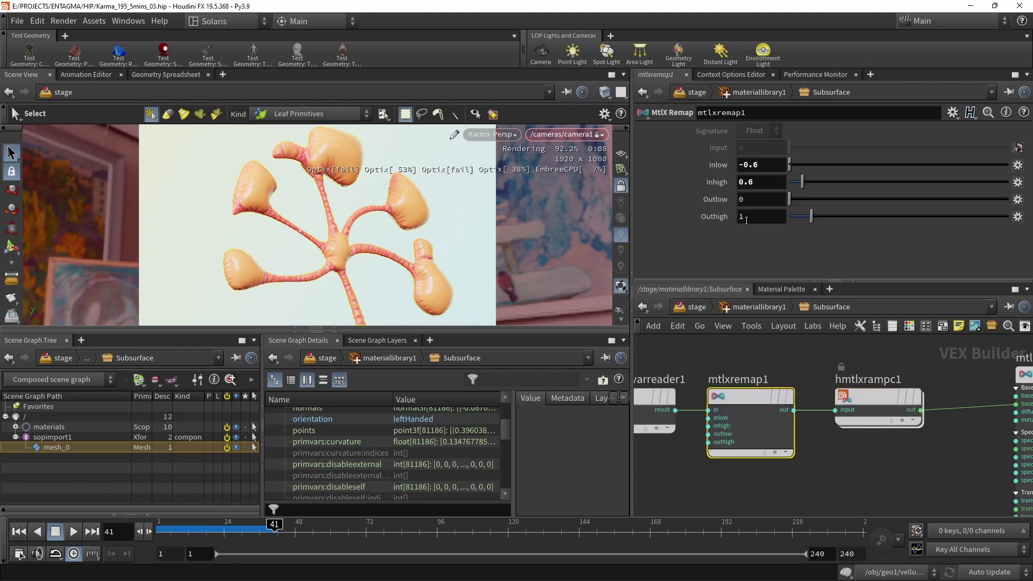
left_click(854, 401)
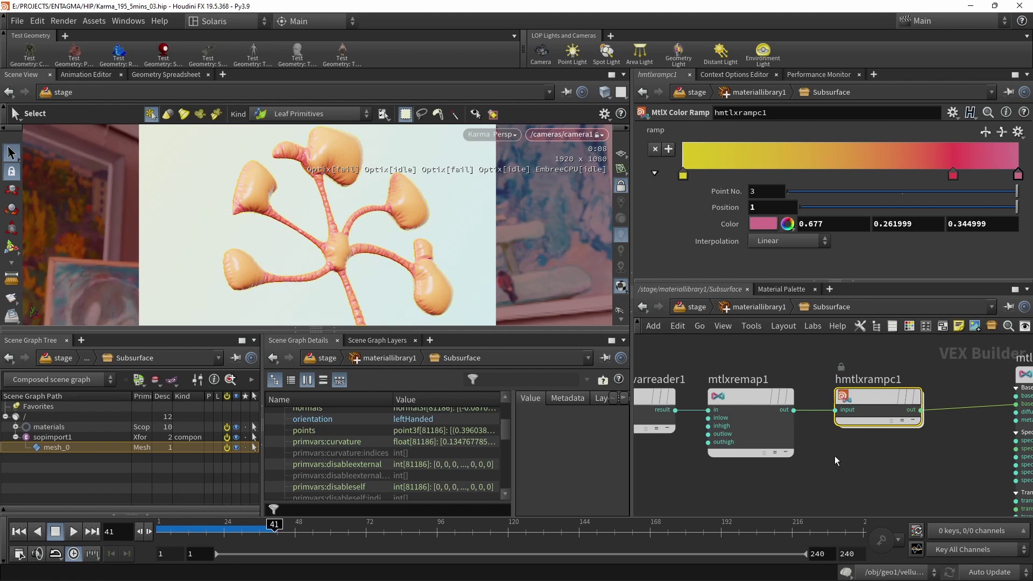
left_click(767, 425)
left_click(769, 164)
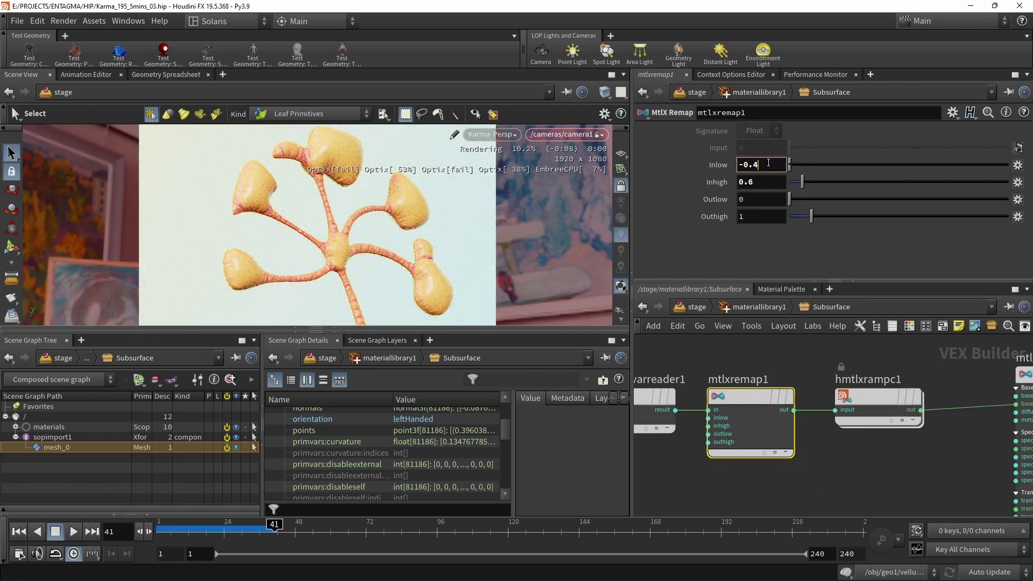
key("BackSpace")
type("8")
left_click(757, 182)
key("BackSpace")
type("5")
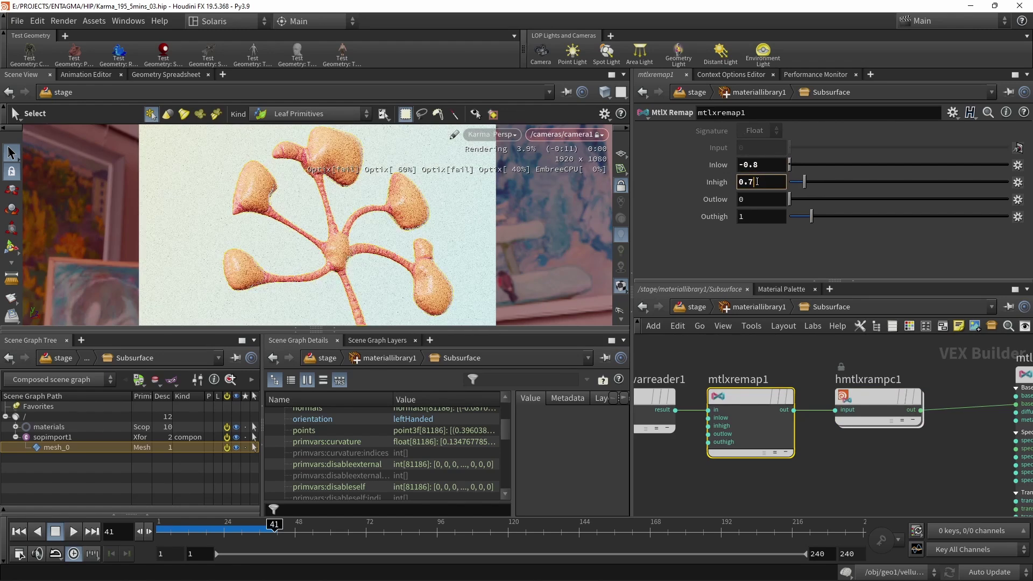
key("BackSpace")
type("6")
key("BackSpace")
type("4")
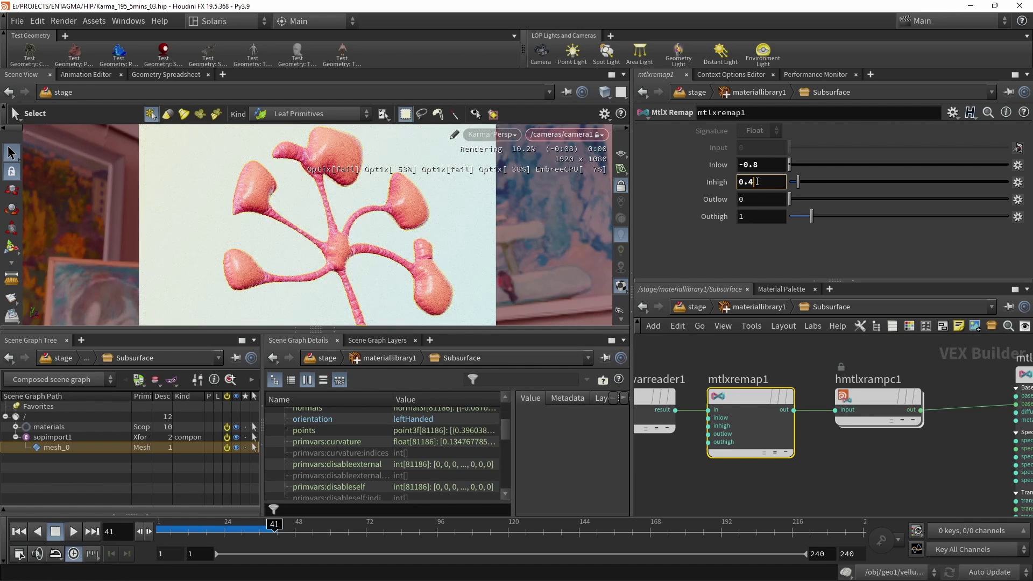
- Return mtlxremap1's Inlow to -0.6 and its Inhigh to 0.6
left_click(769, 165)
key("BackSpace")
type("6")
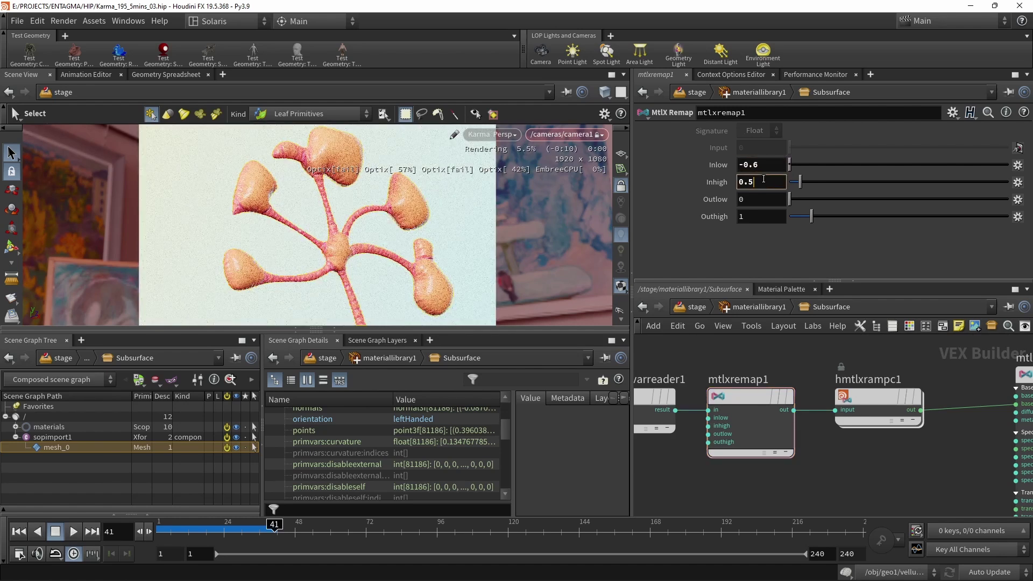
left_click(770, 182)
key("BackSpace")
type("6")
- Move the color ramp's red middle point slightly toward the yellow end, to a position of about 0.796
left_click(877, 404)
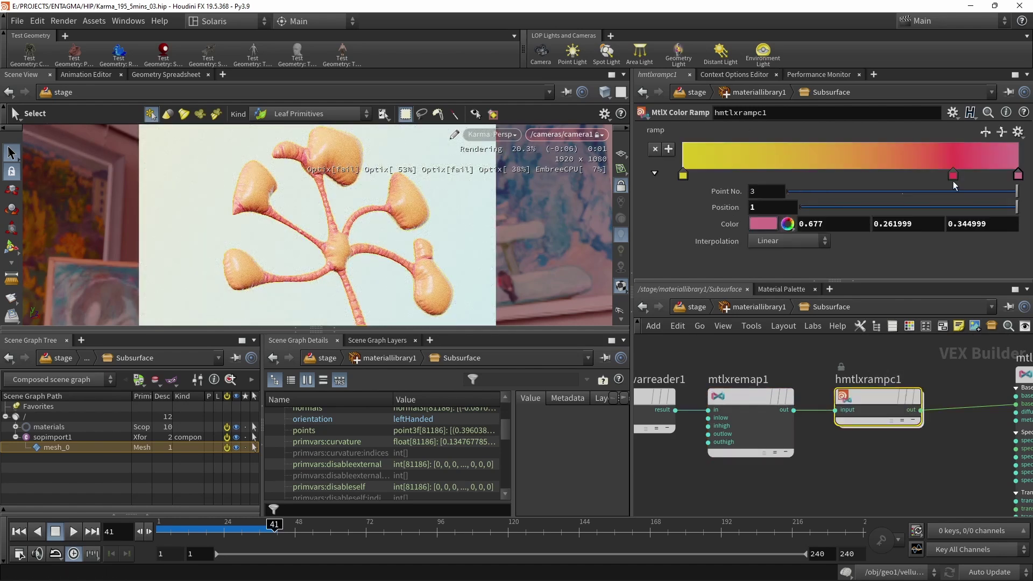
mouse_move(953, 174)
left_mouse_down()
mouse_move(750, 178)
mouse_move(949, 175)
left_mouse_up()
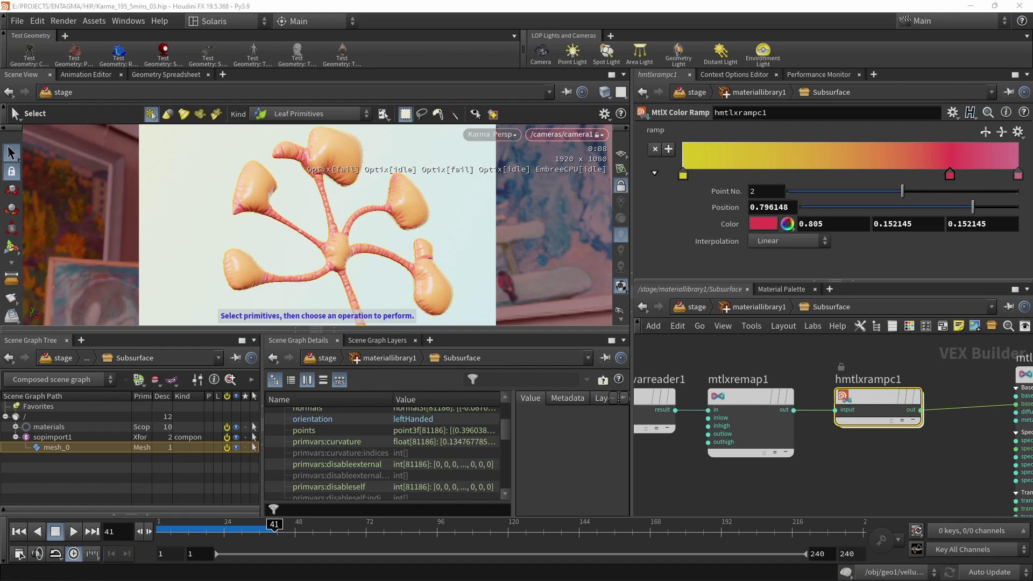
- Set the standard surface shader's Subsurface to 1 and its Subsurface Scale to 0.1
scroll(929, 444, "down", 5)
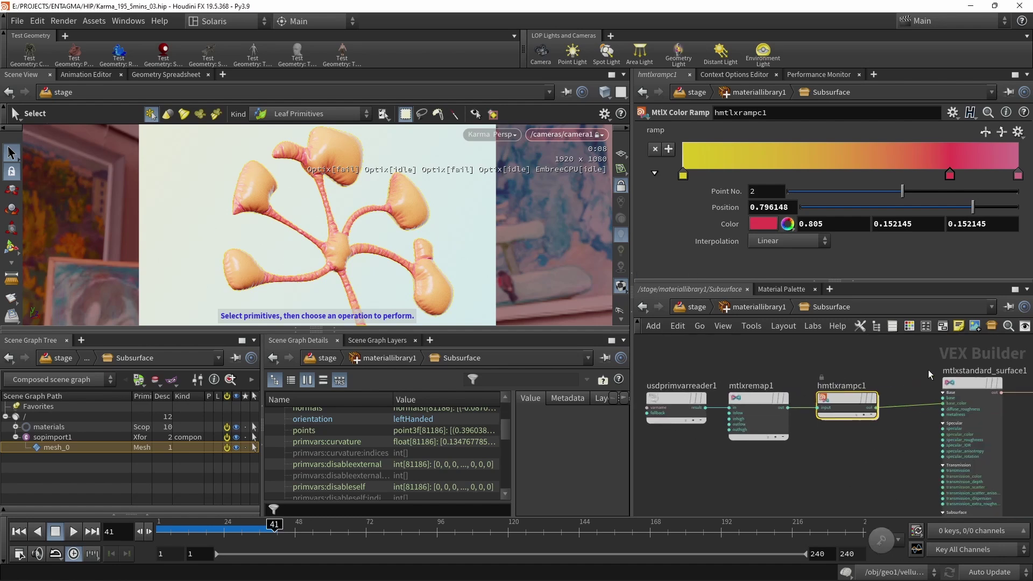
left_click(957, 382)
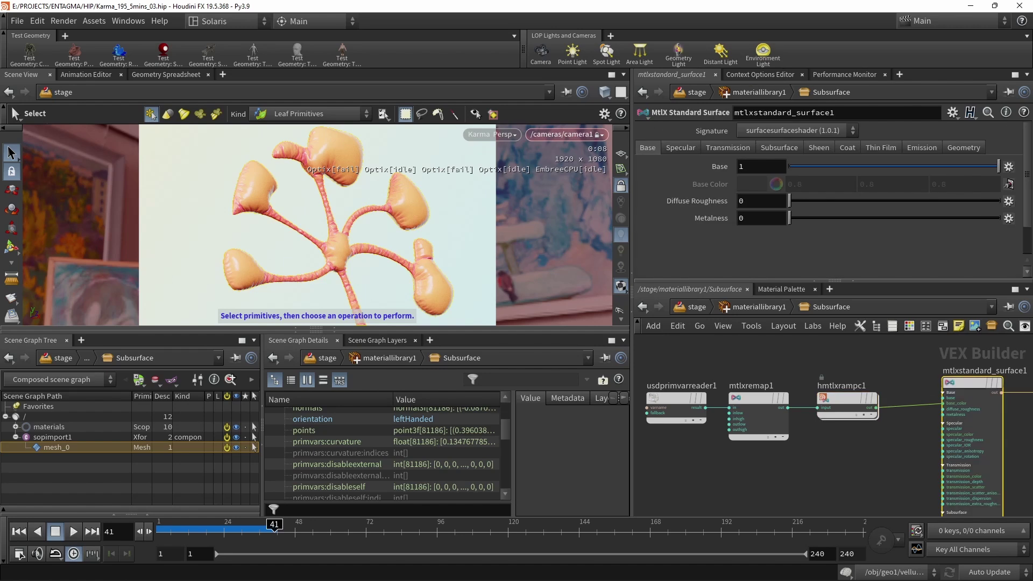
left_click(770, 151)
left_click_drag(789, 166, 1000, 168)
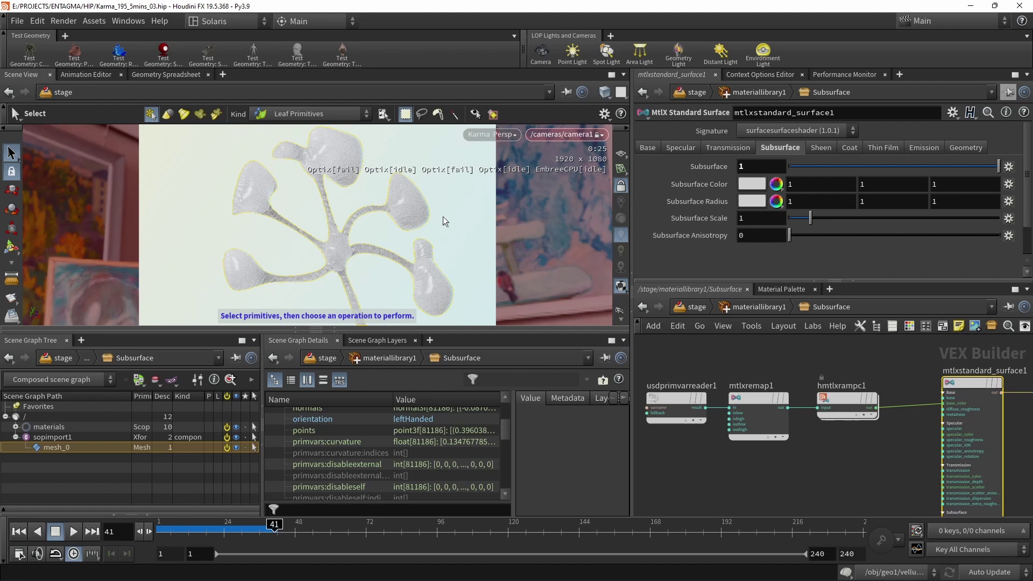
left_click(771, 217)
key("BackSpace")
type("0.1")
key("Return")
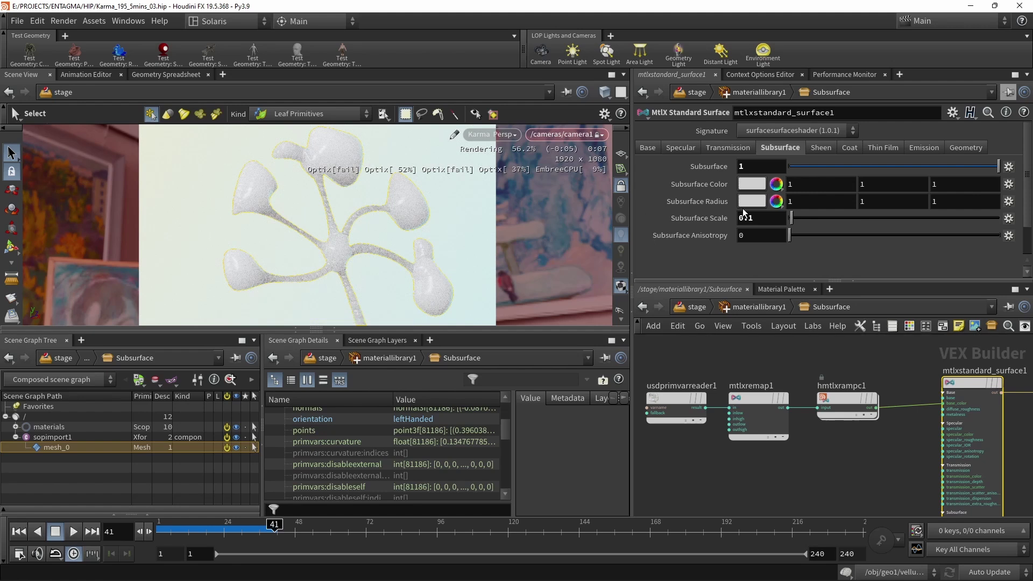
- Connect the color ramp's output to the subsurface_color input of the standard surface shader
scroll(902, 437, "up", 2)
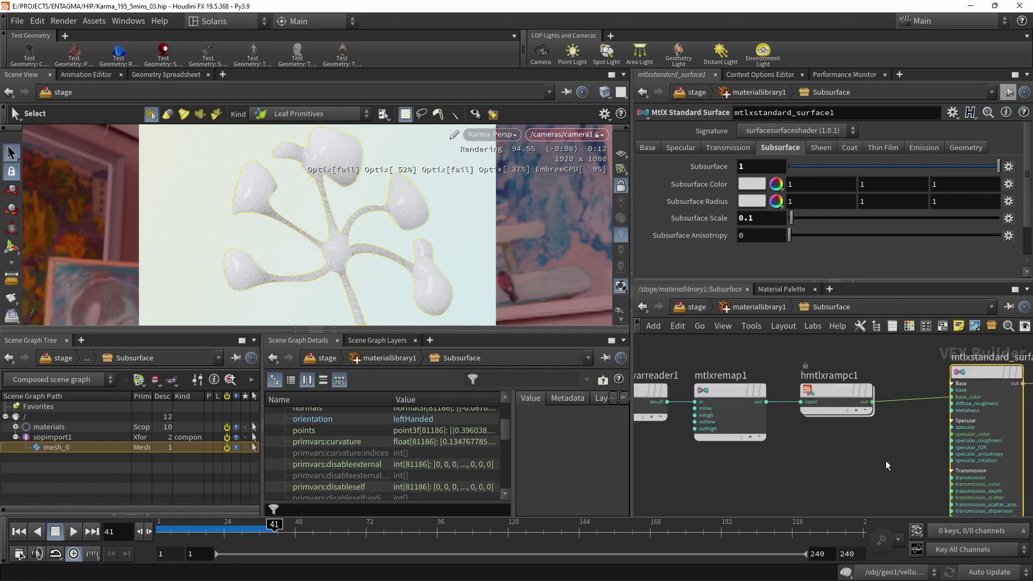
scroll(882, 441, "up", 2)
scroll(899, 432, "down", 3)
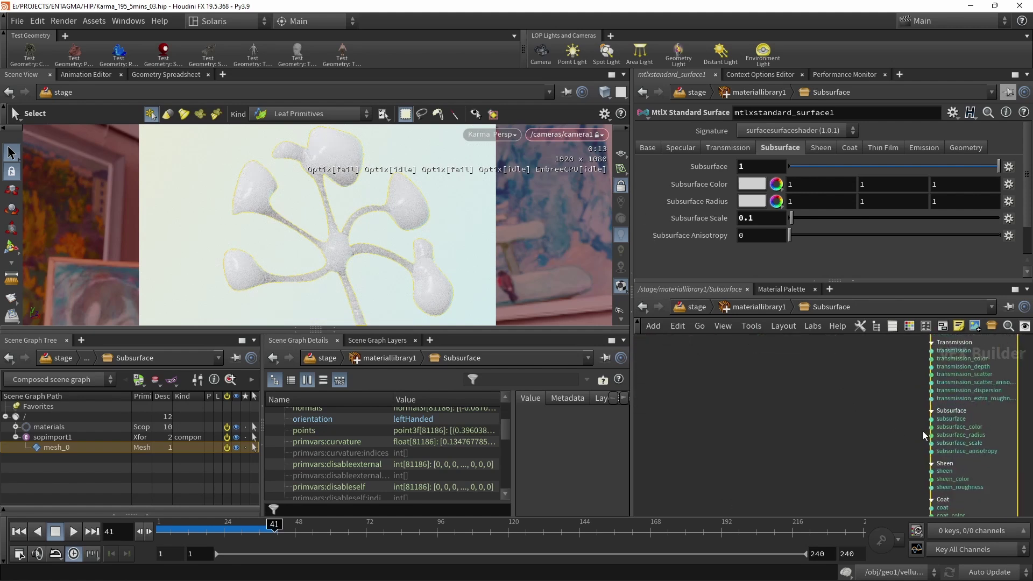
left_click_drag(865, 408, 877, 377)
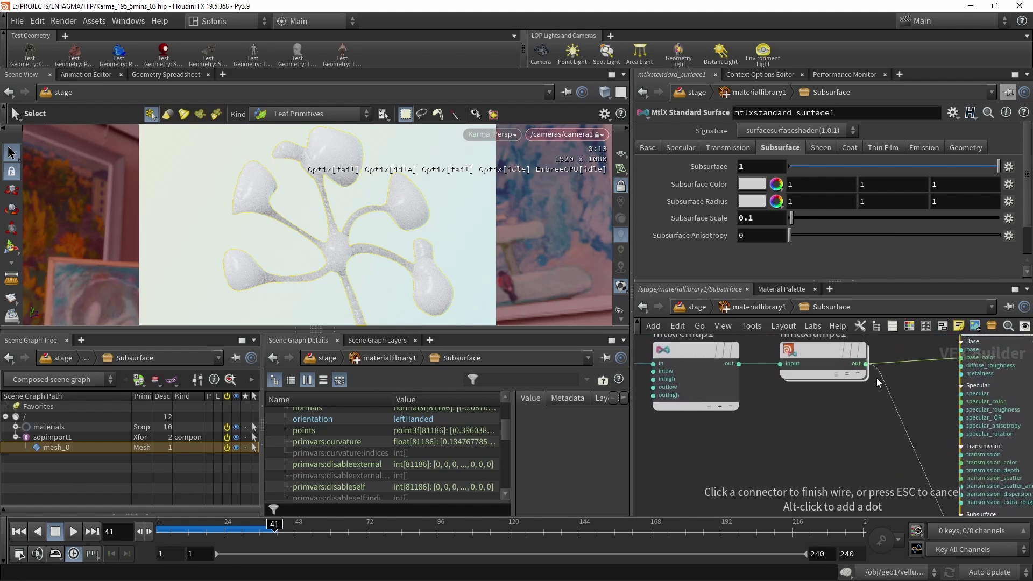
left_click(874, 374)
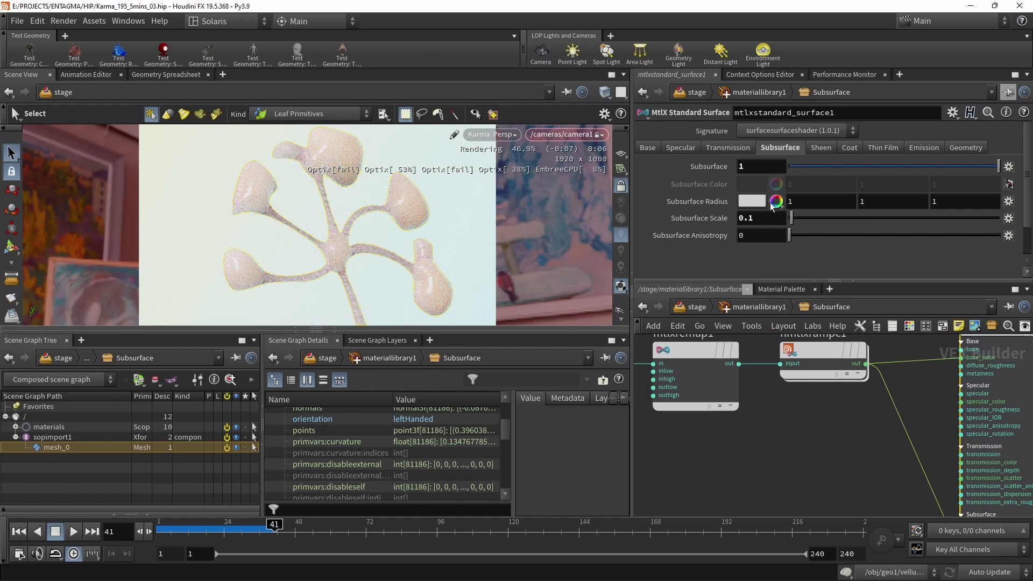
- Set the standard surface's Subsurface Radius to an orange color of 0.977, 0.392103, 0.099654
left_click(753, 205)
left_click(744, 152)
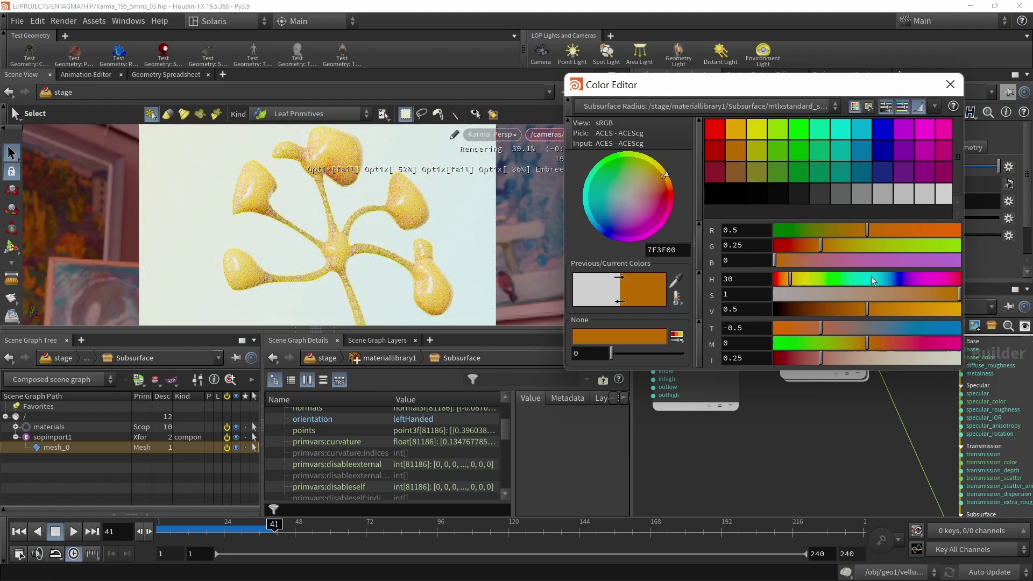
left_click_drag(867, 308, 944, 309)
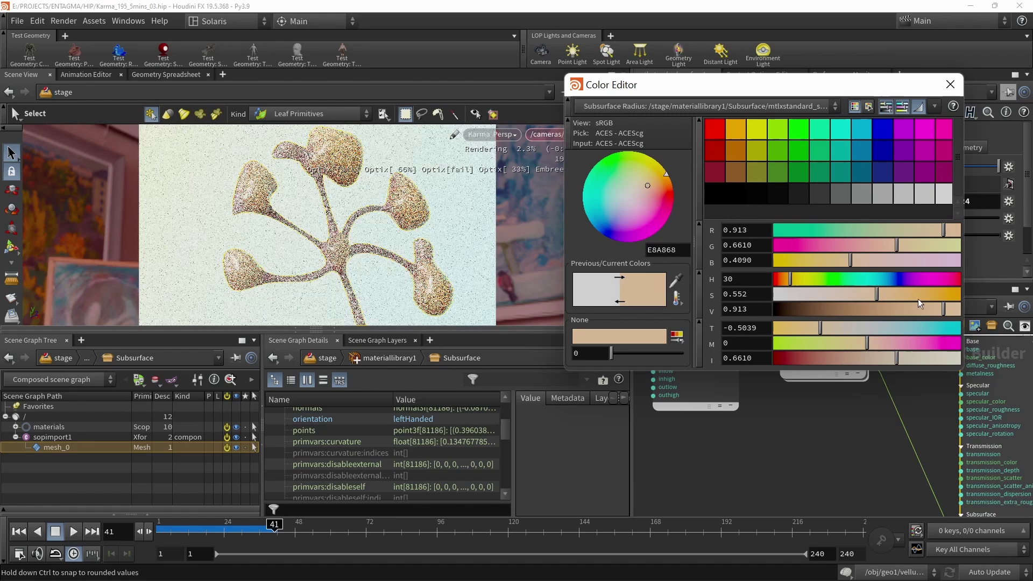
left_click(902, 297)
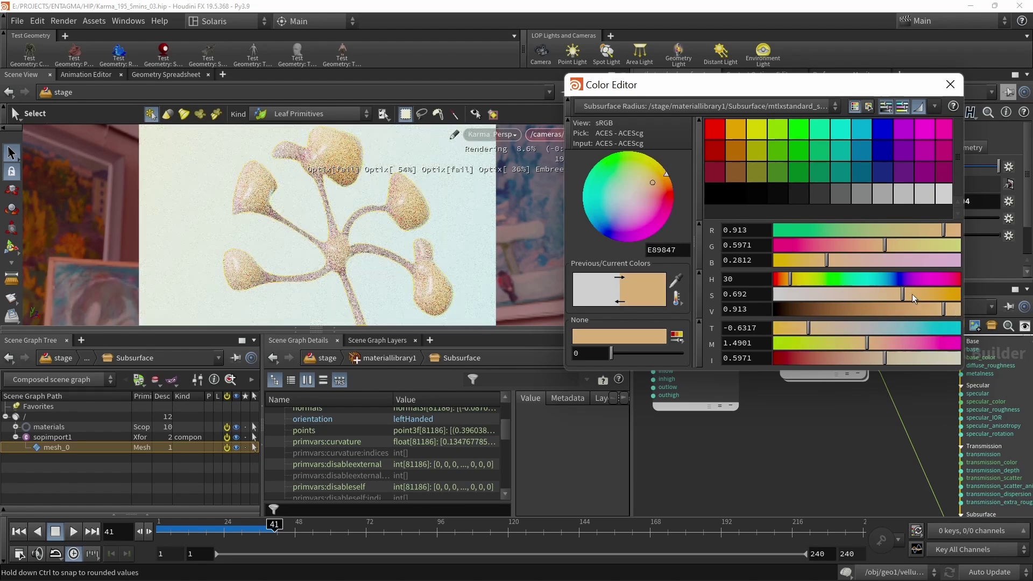
left_click(913, 294)
left_click(951, 312)
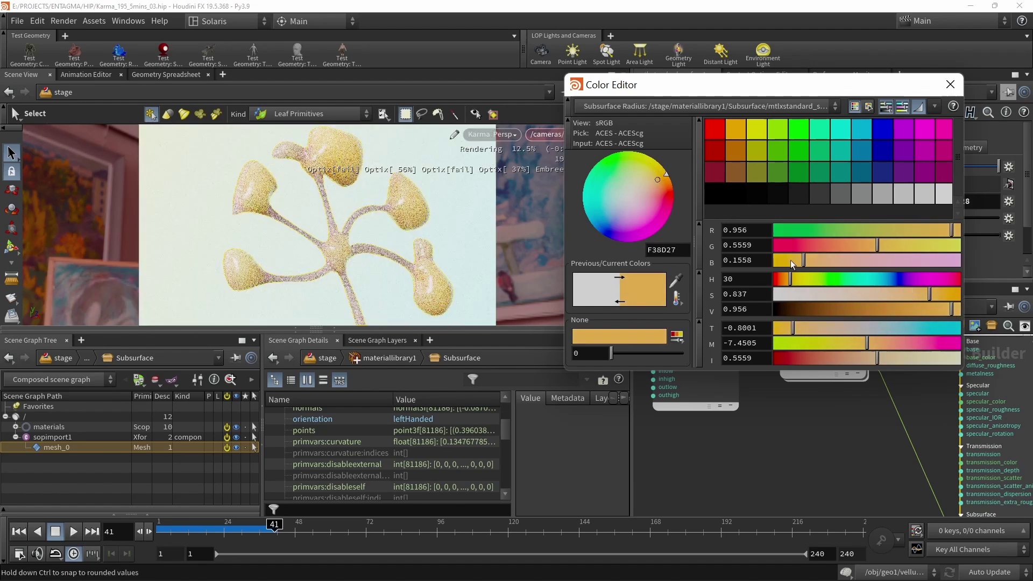
left_click(785, 279)
left_click(941, 294)
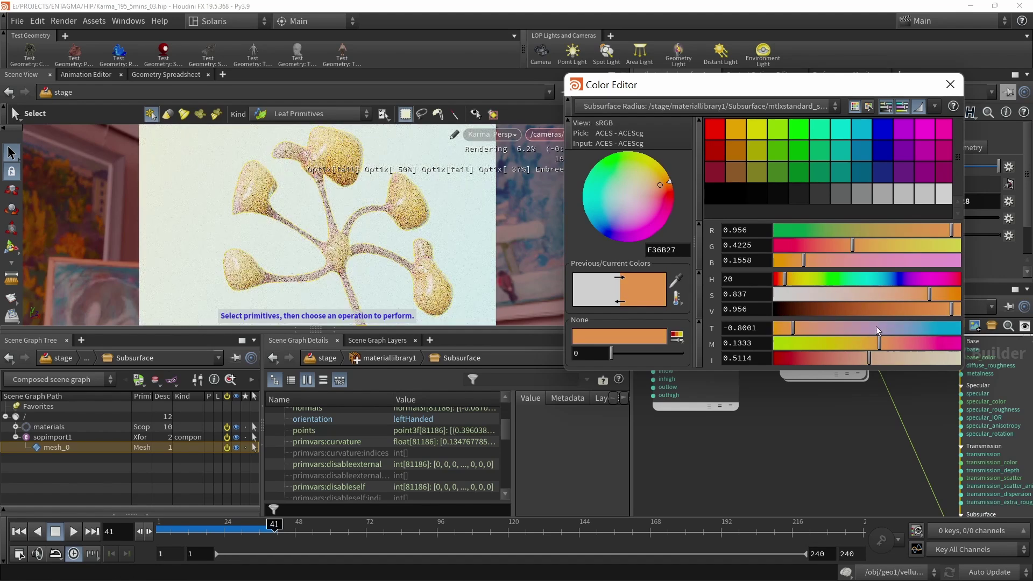
left_click(956, 311)
left_click(951, 84)
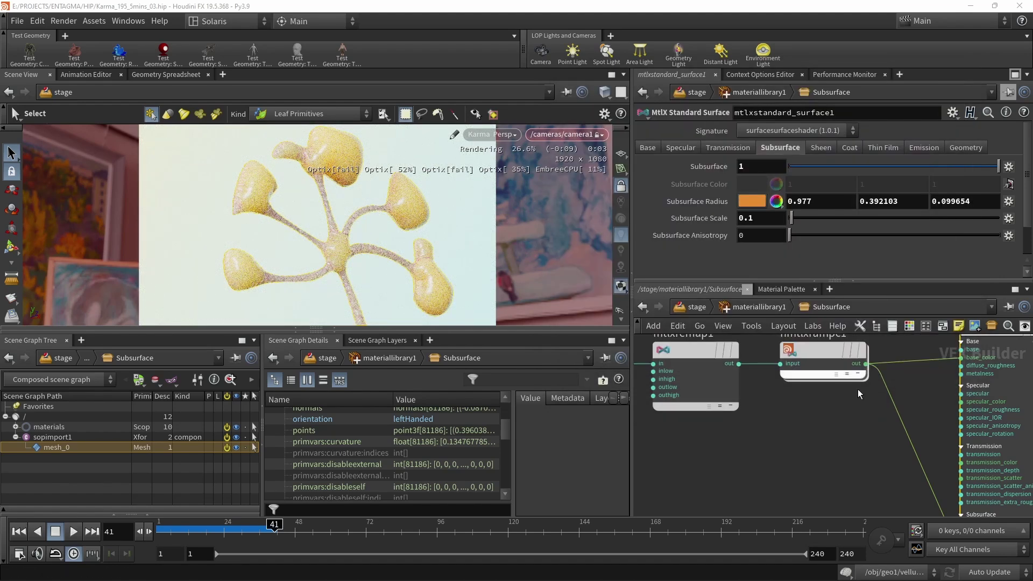
- Connect the color ramp's output to the subsurface_radius input of the standard surface shader as well
left_click(828, 380)
middle_click_drag(848, 458, 782, 361)
left_click(891, 456)
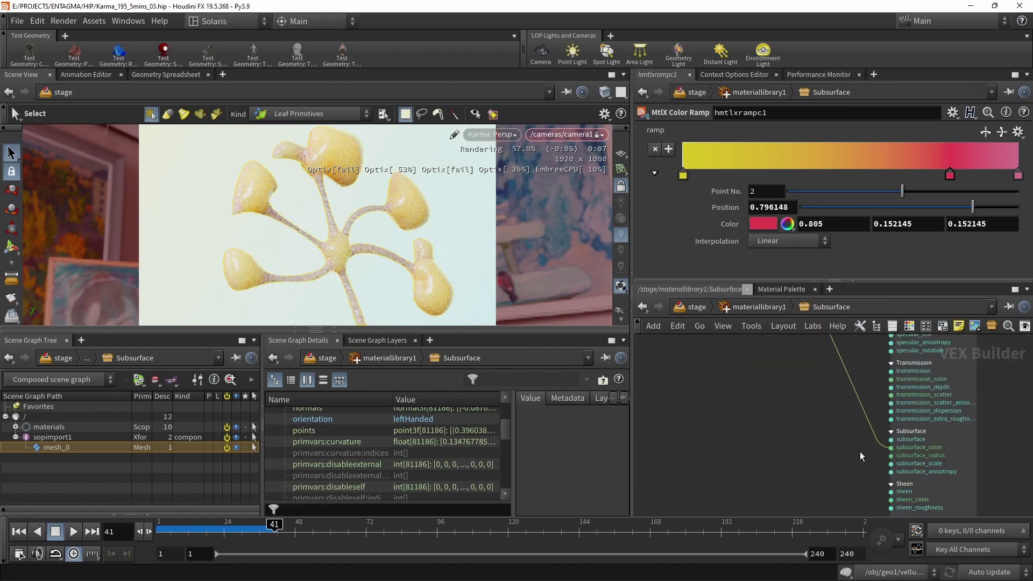
middle_click_drag(860, 451, 908, 548)
left_click(844, 377)
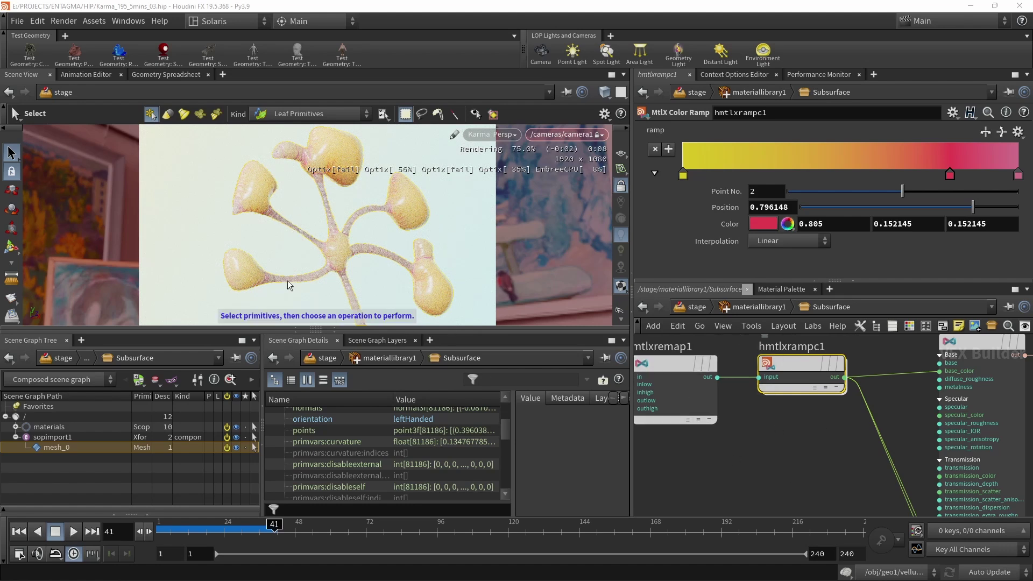
middle_click_drag(736, 462, 679, 440)
- Set the standard surface shader's Subsurface Scale to 0.025
left_click(931, 464)
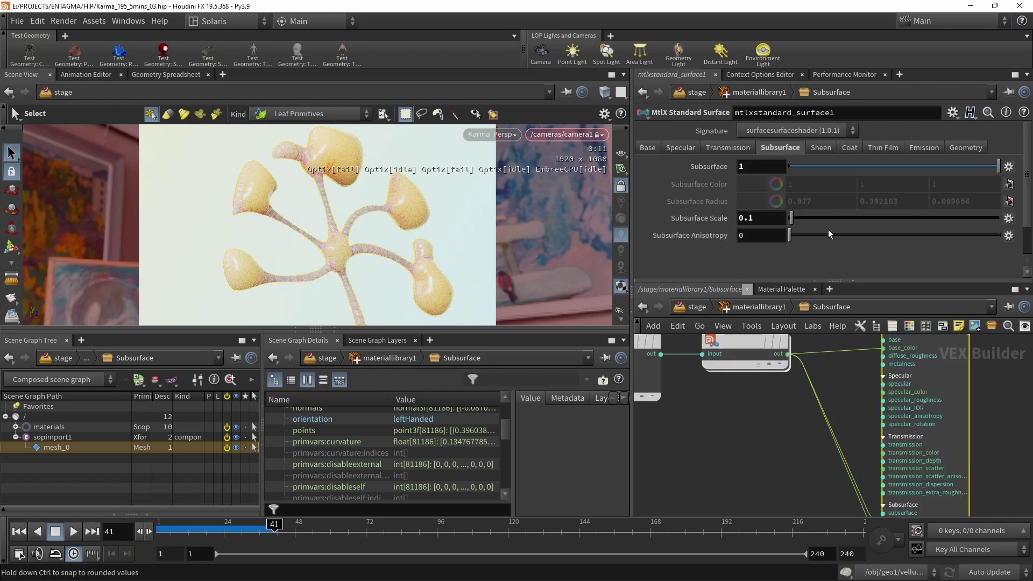
left_click(767, 218)
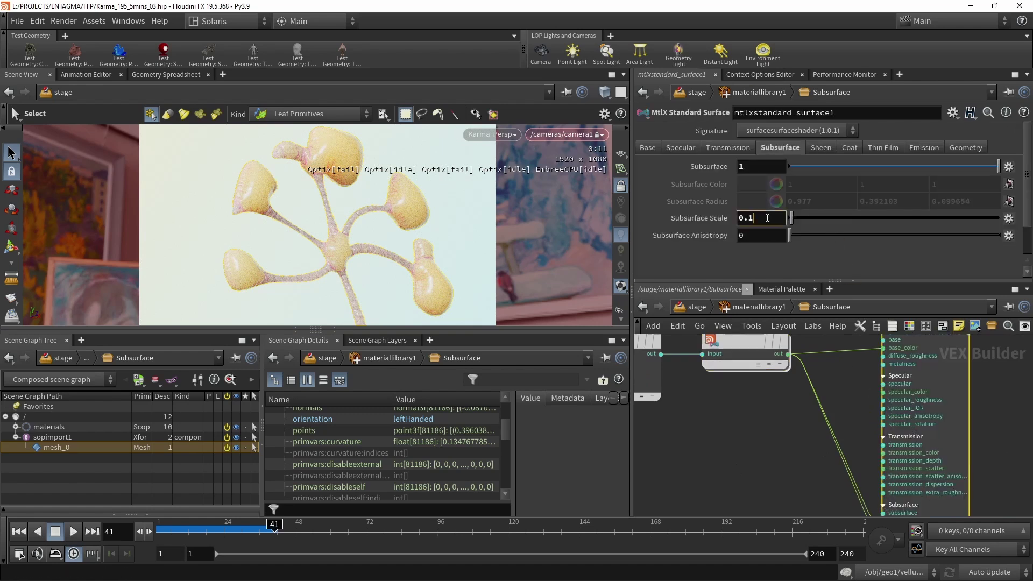
key("BackSpace")
type("025")
key("Return")
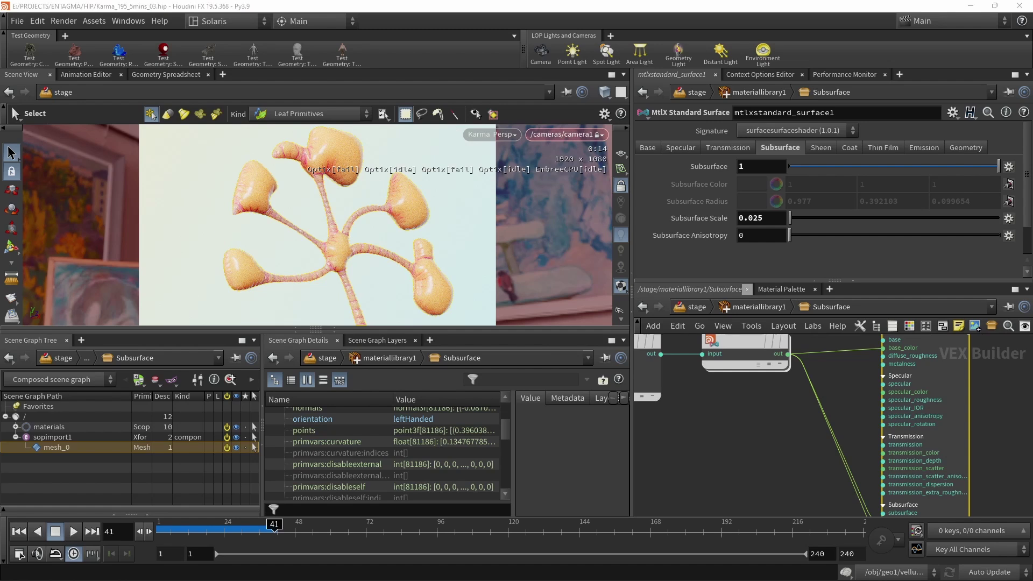
- Return to the stage network, select domelight1 and enlarge the area showing its transform parameters
left_click(694, 307)
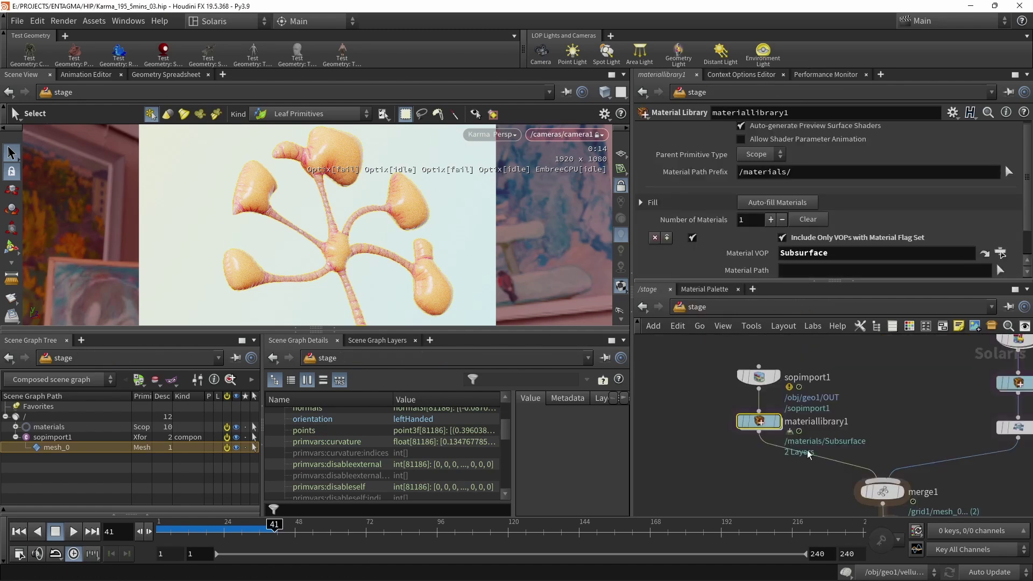
left_click(880, 417)
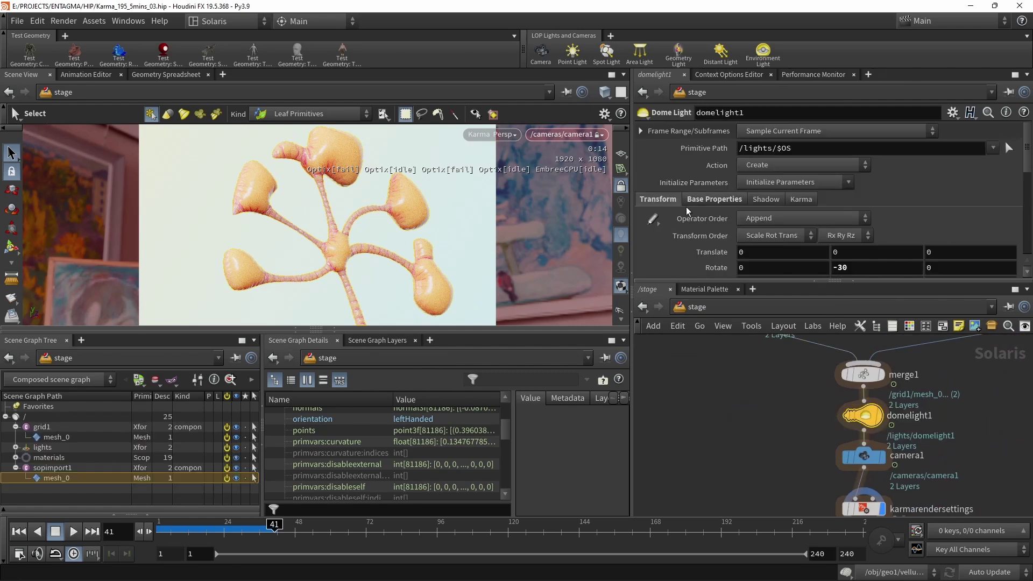
left_click(836, 281)
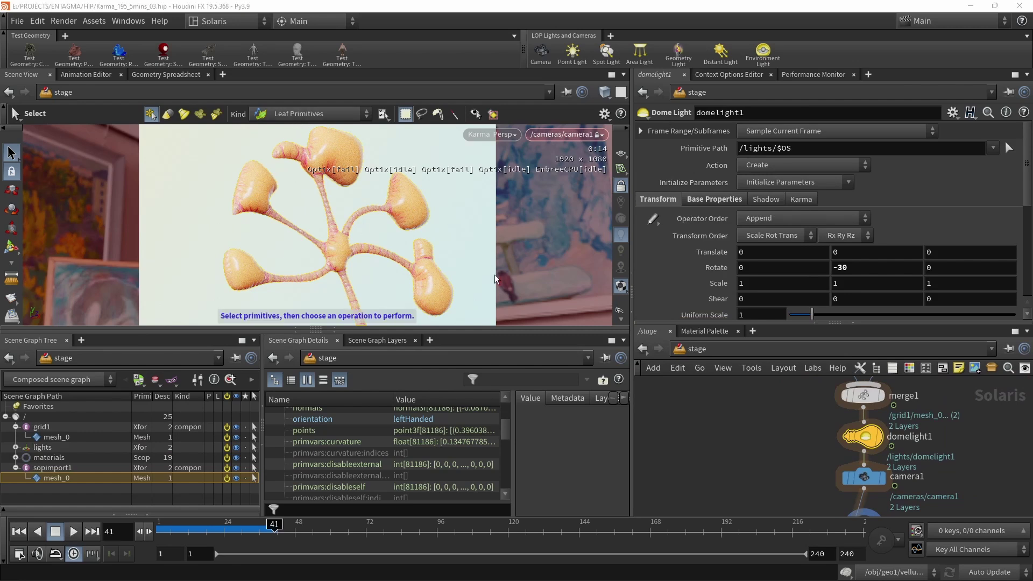
- Try Y rotations of 30, 60 and 90 on domelight1
double_click(861, 267)
type("30")
key("Return")
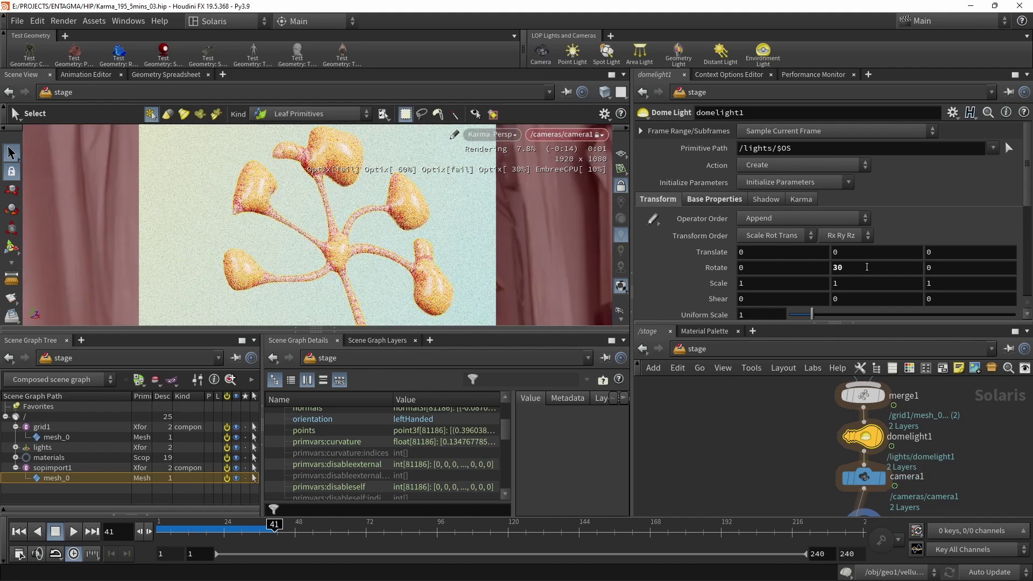
double_click(866, 262)
type("60")
key("Return")
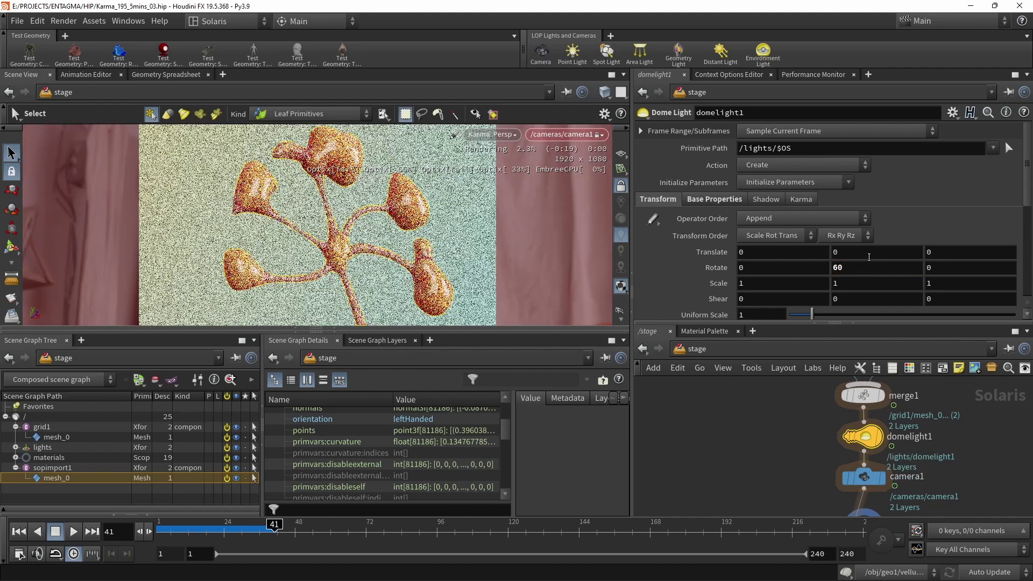
type("90")
key("Return")
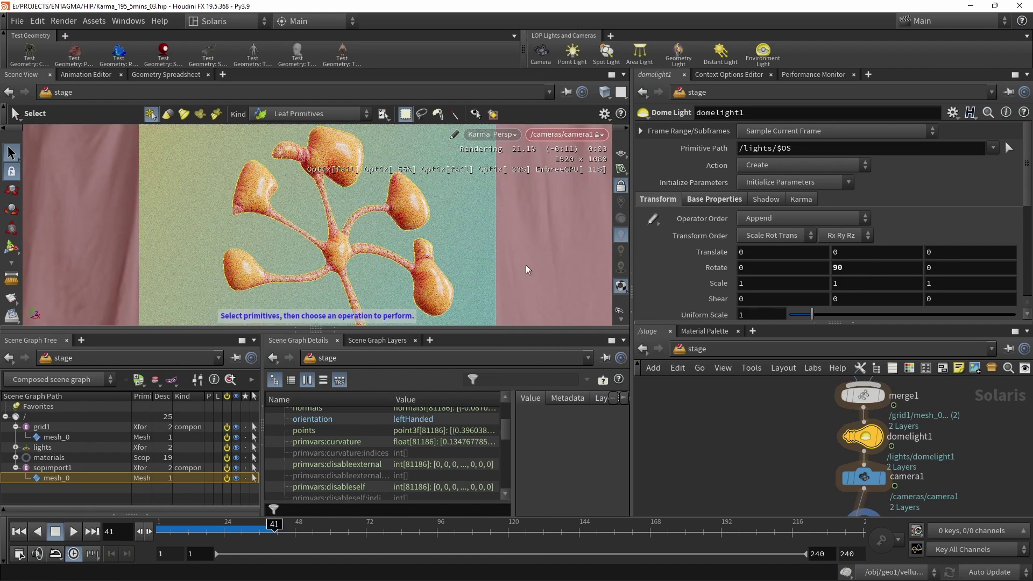
- Clear the primitive selection in the viewport and try Y rotations of 120 and 150 on domelight1
left_click(559, 246)
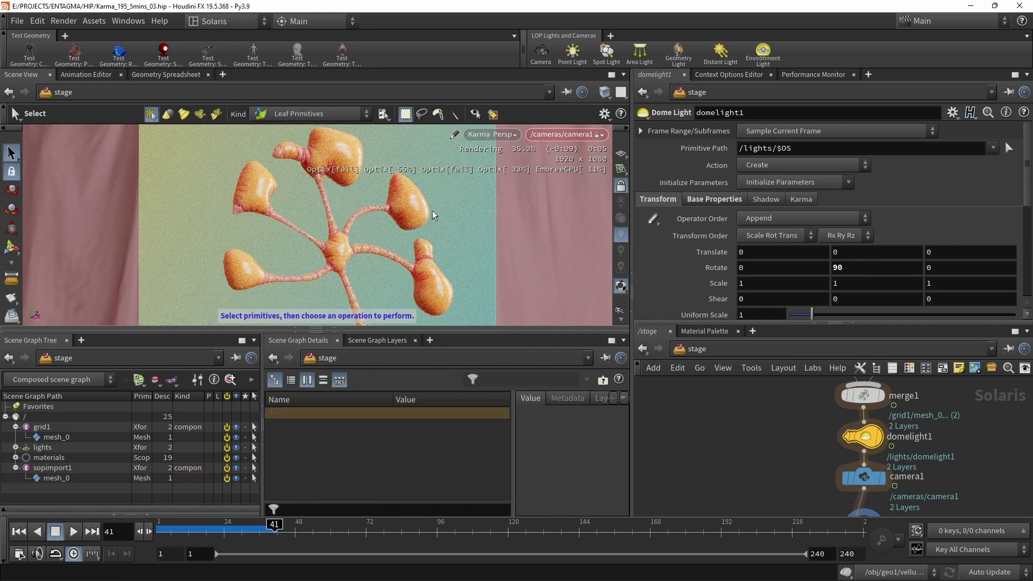
left_click(871, 267)
key("BackSpace")
key("BackSpace")
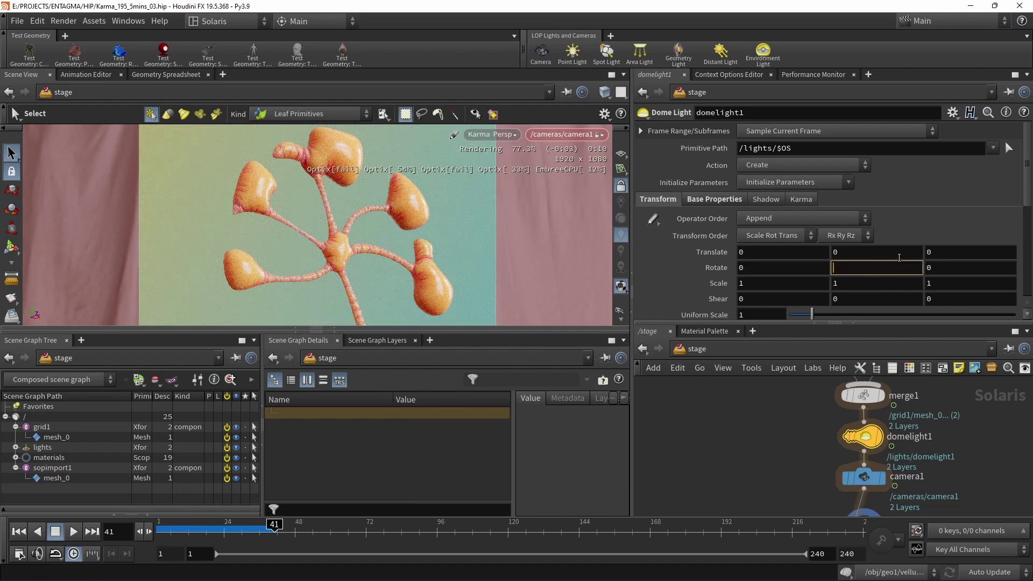
type("120")
key("Return")
type("150")
key("Return")
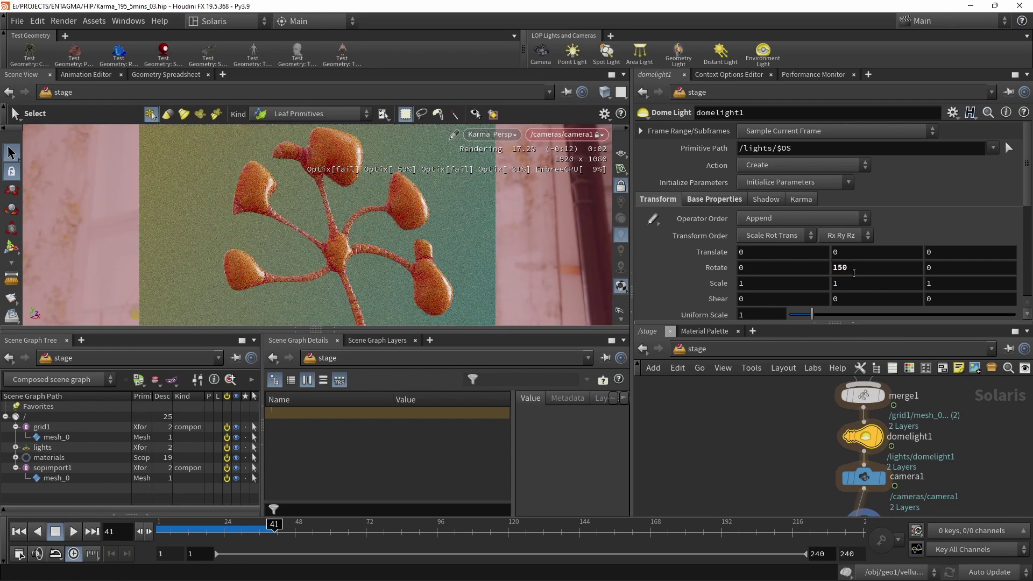
- Set domelight1's Y rotation to 180
double_click(854, 270)
type("180")
key("Return")
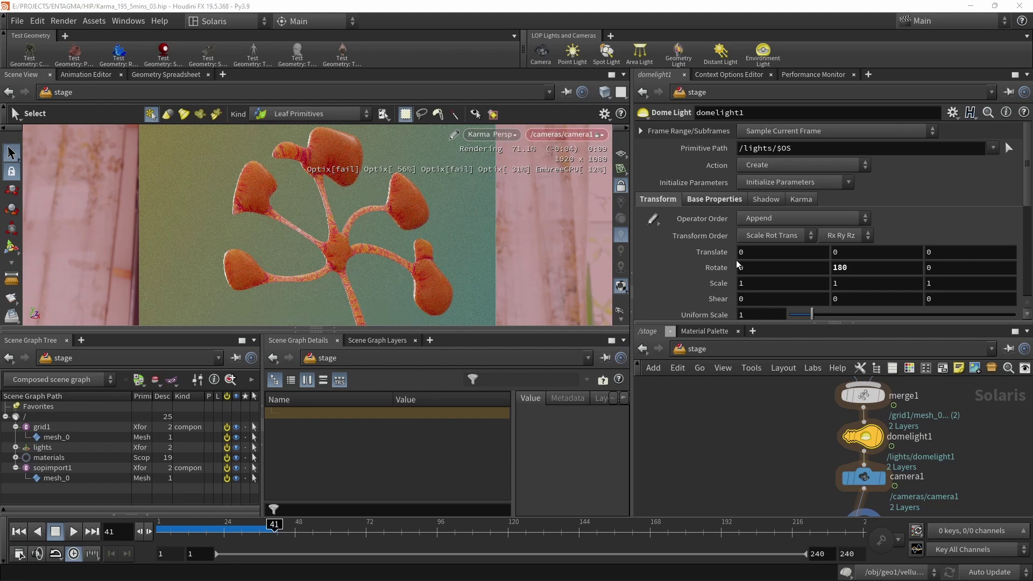
- Set domelight1's Intensity to 7
left_click(729, 199)
left_click(759, 222)
type("7")
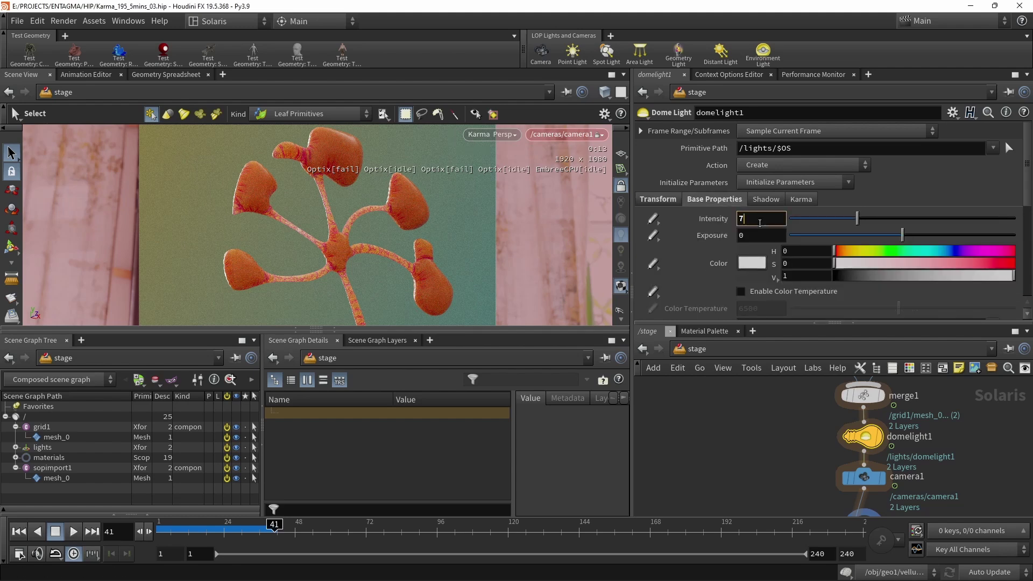
key("Return")
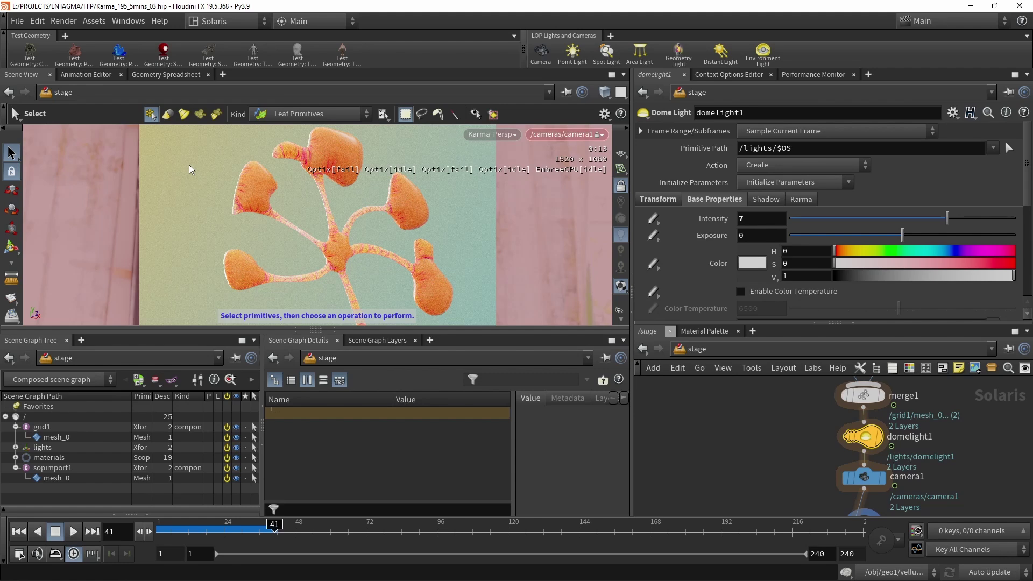
- Open the BG material network inside materiallibrary2 and show the parameters of its color ramp
middle_click_drag(933, 379, 828, 441)
left_click(861, 430)
double_click(863, 444)
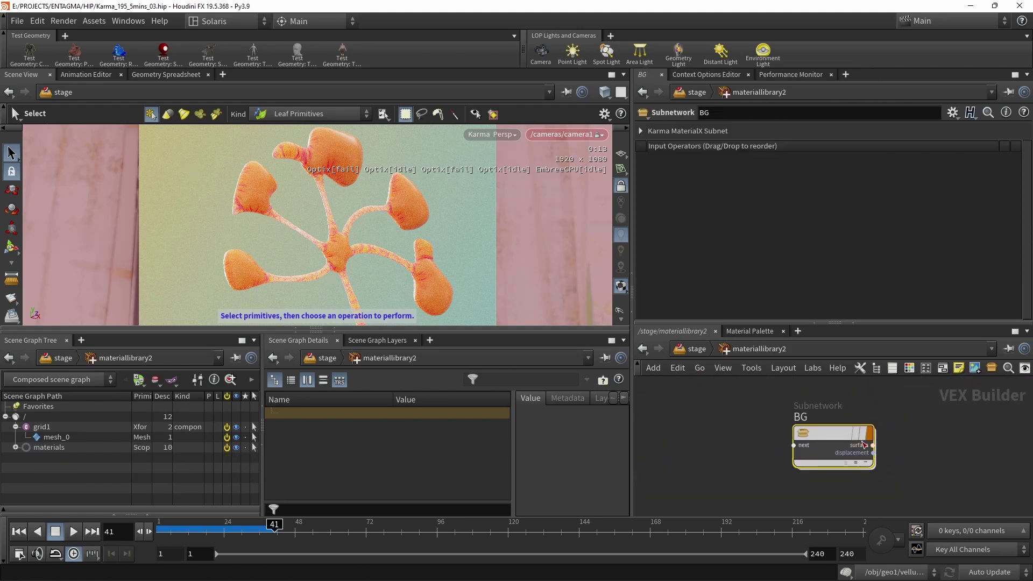
double_click(822, 436)
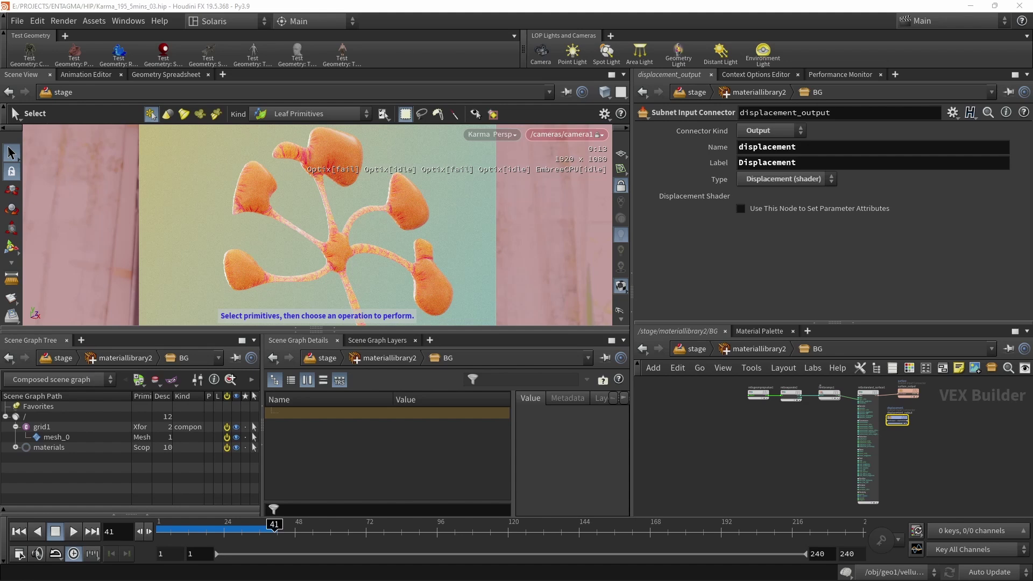
scroll(843, 418, "up", 5)
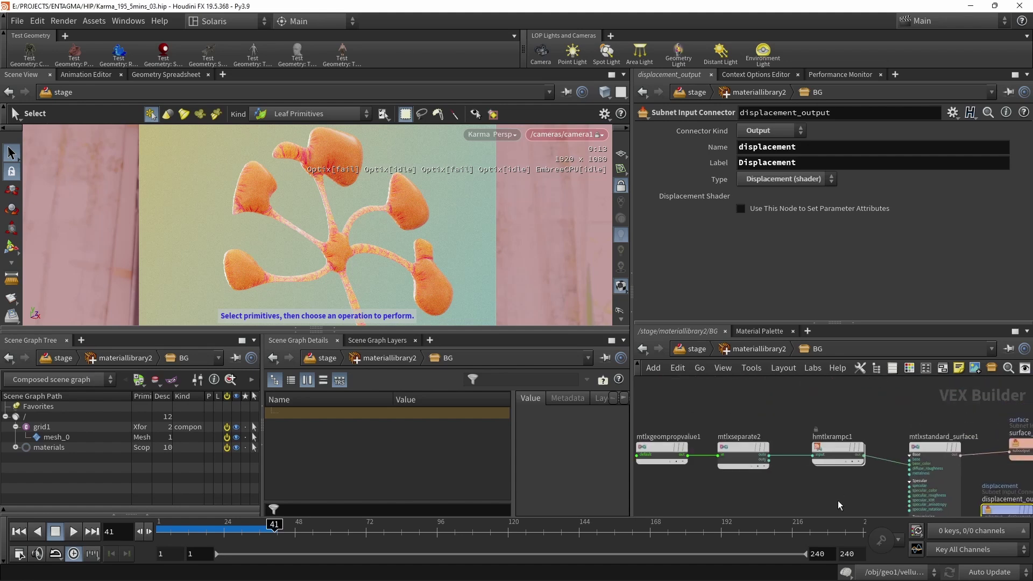
left_click(837, 453)
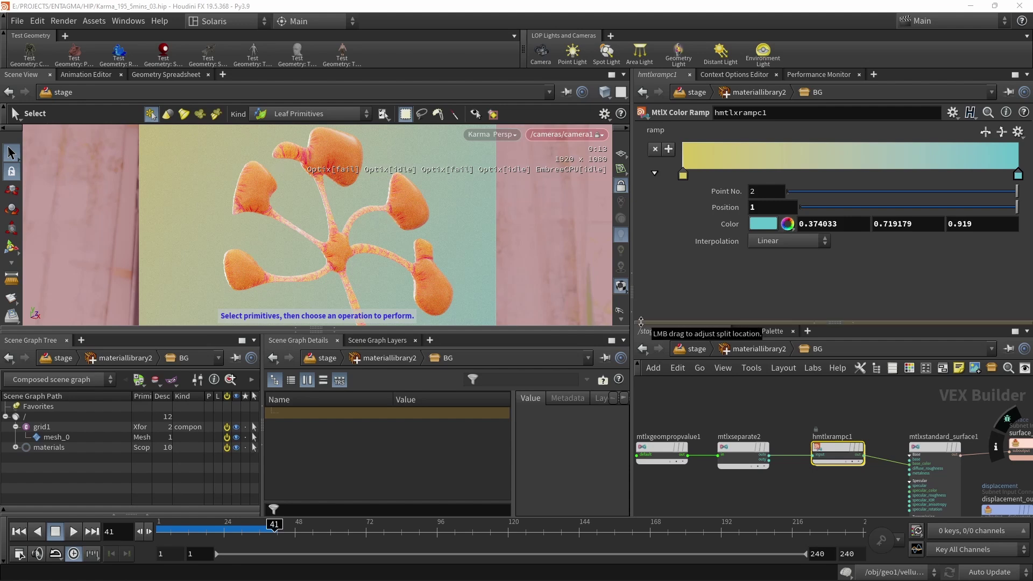
- Connect the output of hmtlxrampc1 to the emission_color input of mtlxstandard_surface1
left_click(948, 489)
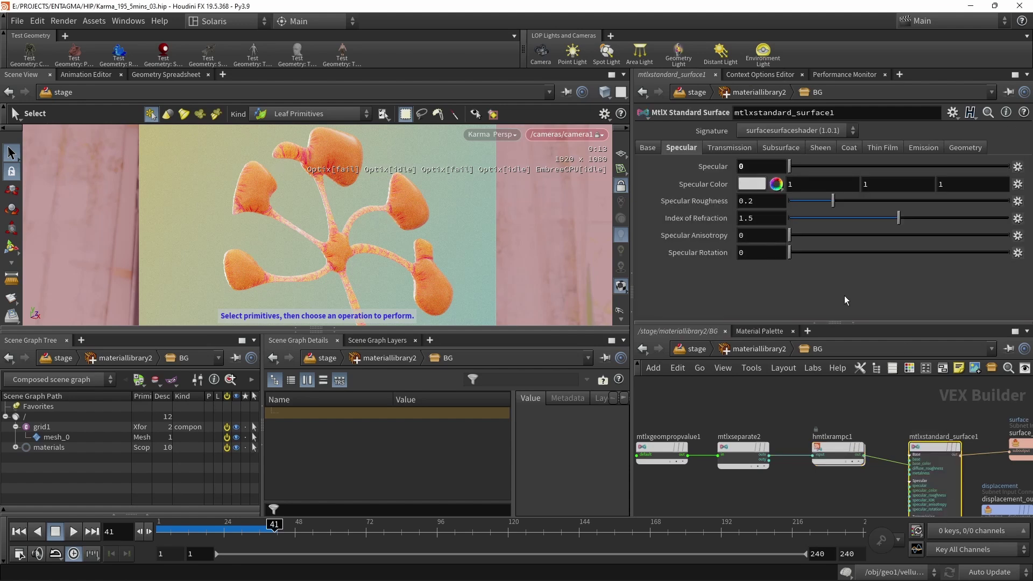
scroll(907, 482, "down", 5)
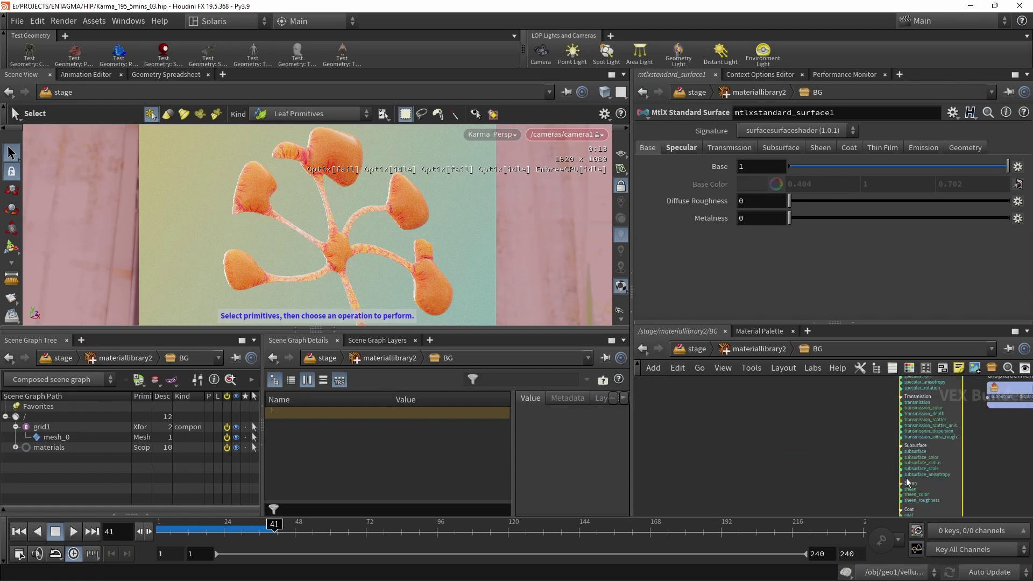
middle_click_drag(853, 480, 871, 445)
scroll(904, 479, "down", 2)
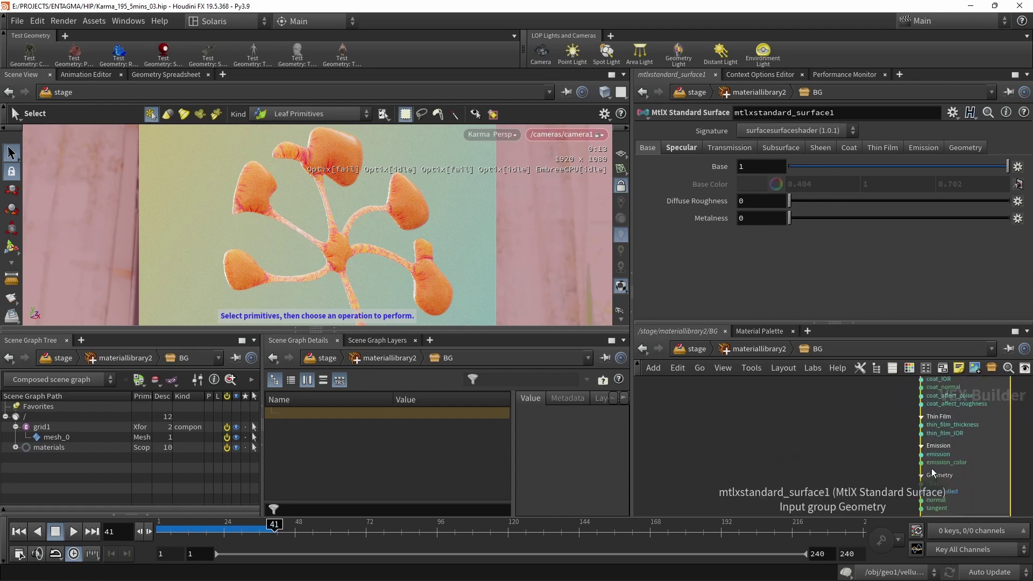
left_click(893, 492)
scroll(883, 462, "up", 2)
scroll(879, 457, "down", 3)
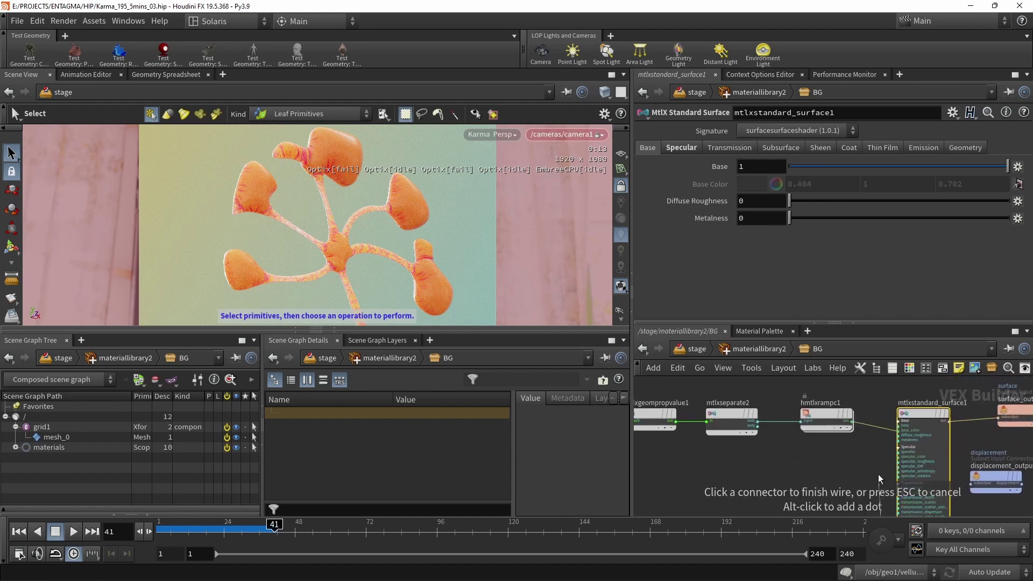
scroll(878, 474, "up", 2)
left_click(849, 416)
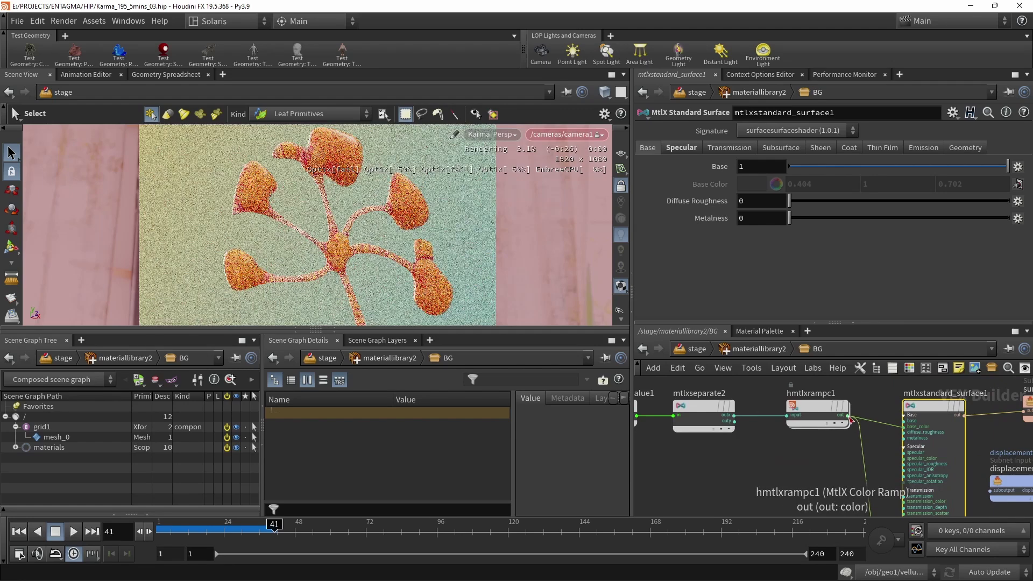
- Cut the wire from hmtlxrampc1 to base_color and set the surface's Base Color to black
key("y")
left_click_drag(877, 430, 915, 423)
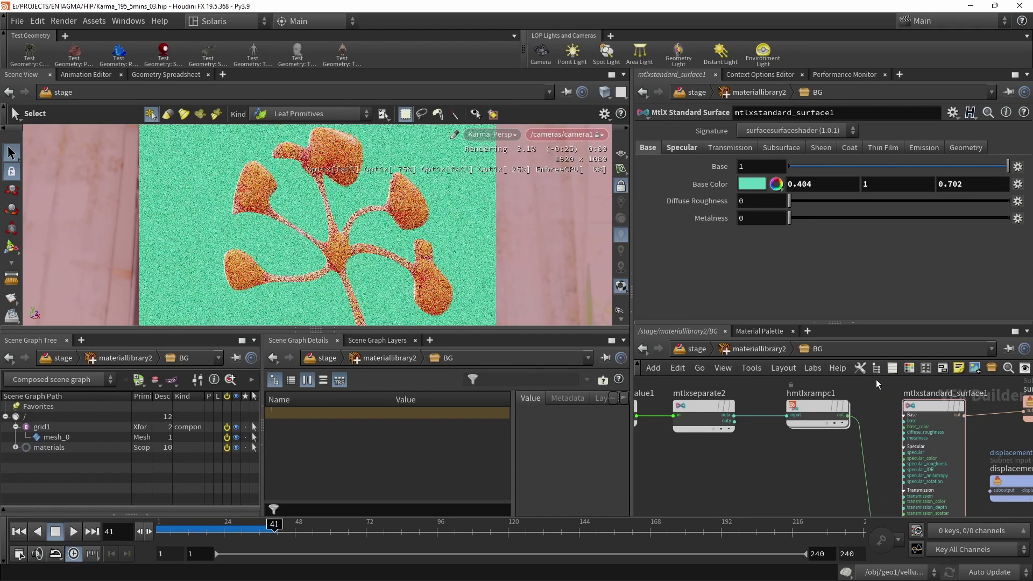
left_click(752, 183)
left_click(716, 194)
left_click(950, 85)
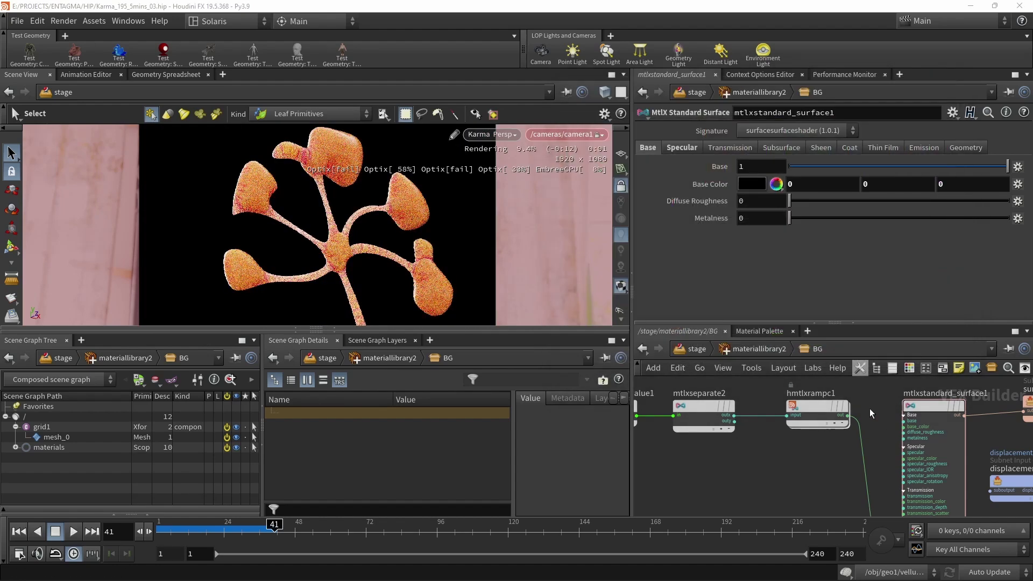
- Set the Emission of mtlxstandard_surface1 to 1.2 after trying values of 1 and 2
left_click(933, 151)
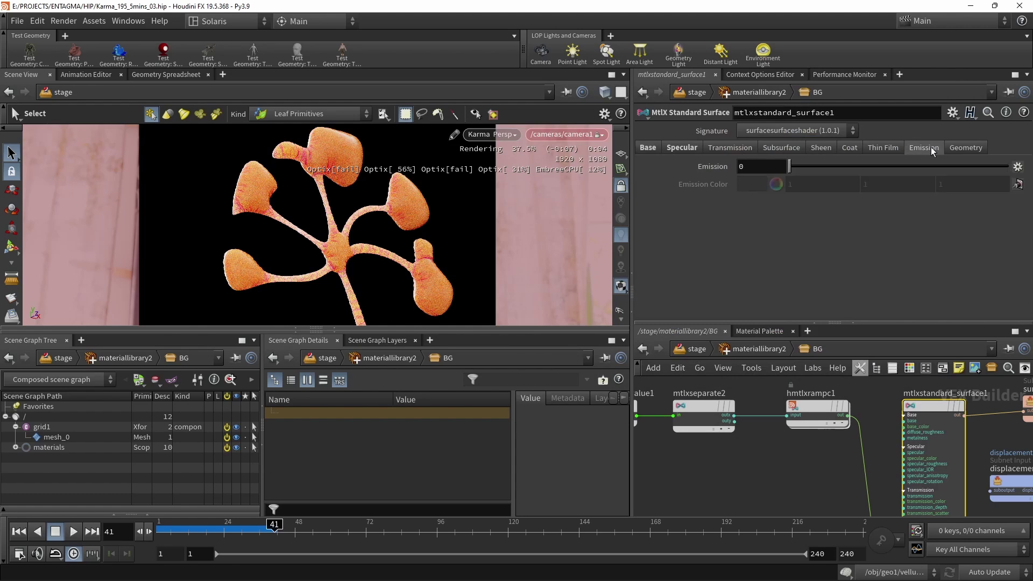
left_click(775, 167)
type("1")
key("Return")
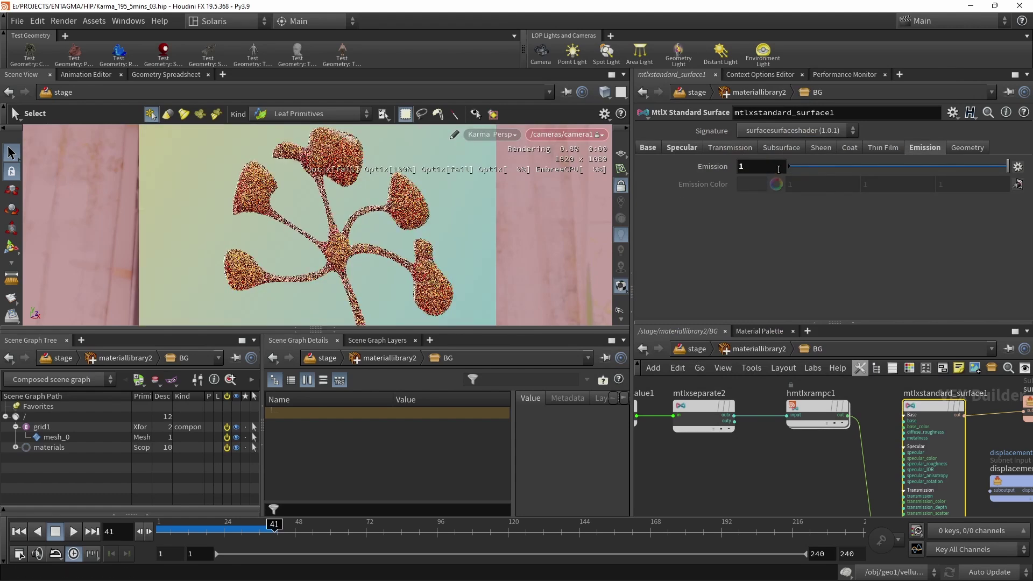
type("2")
key("Return")
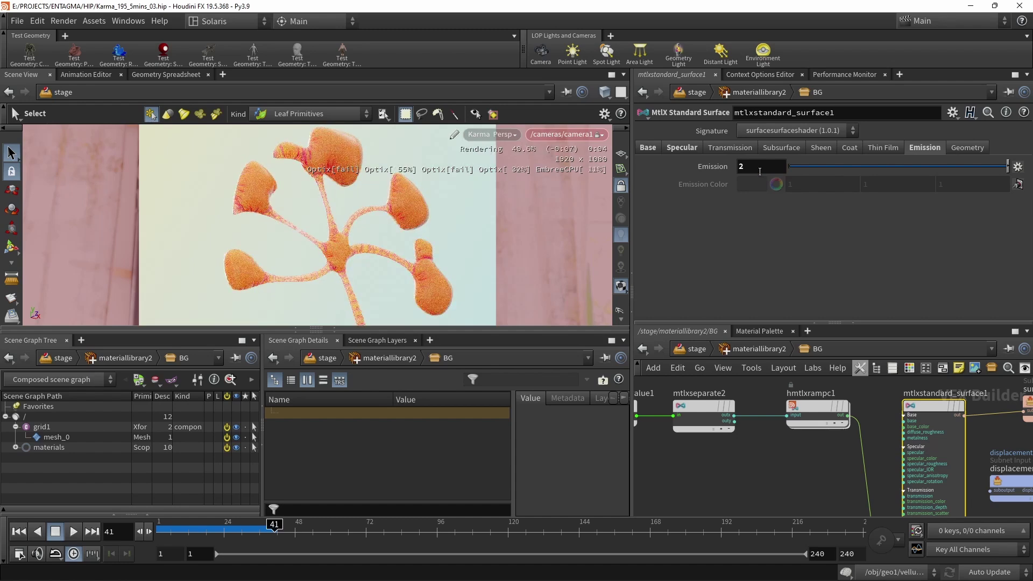
type("1.2")
key("Return")
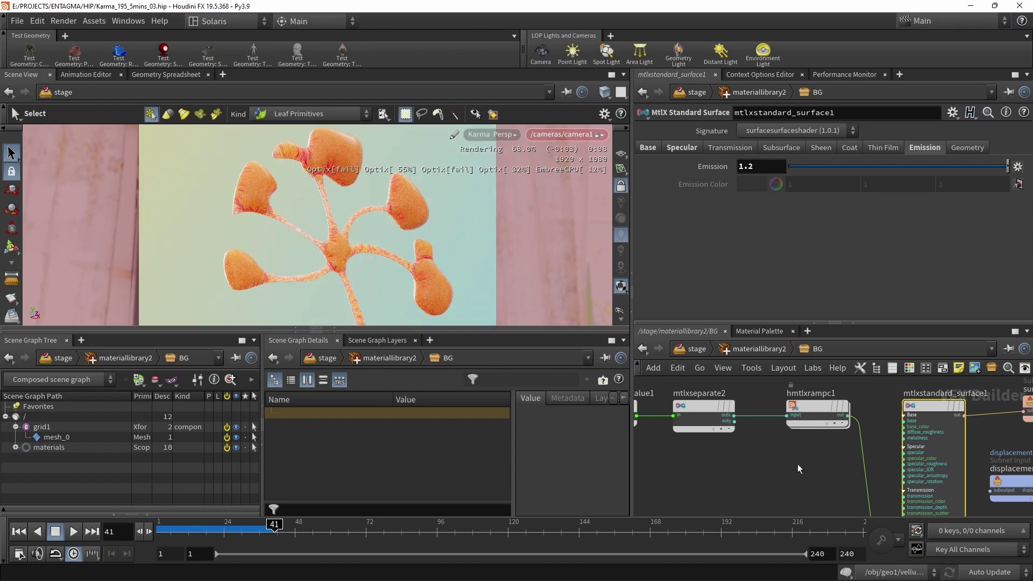
- Move the yellow point of hmtlxrampc1 to a position of about 0.116 and raise its color's saturation to about 0.878
left_click(823, 408)
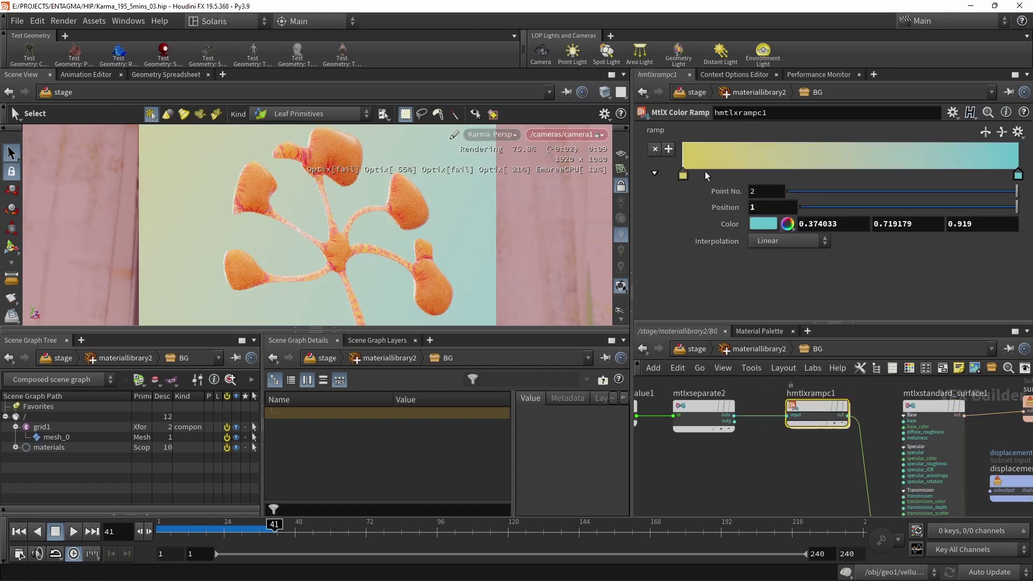
left_click_drag(682, 176, 725, 176)
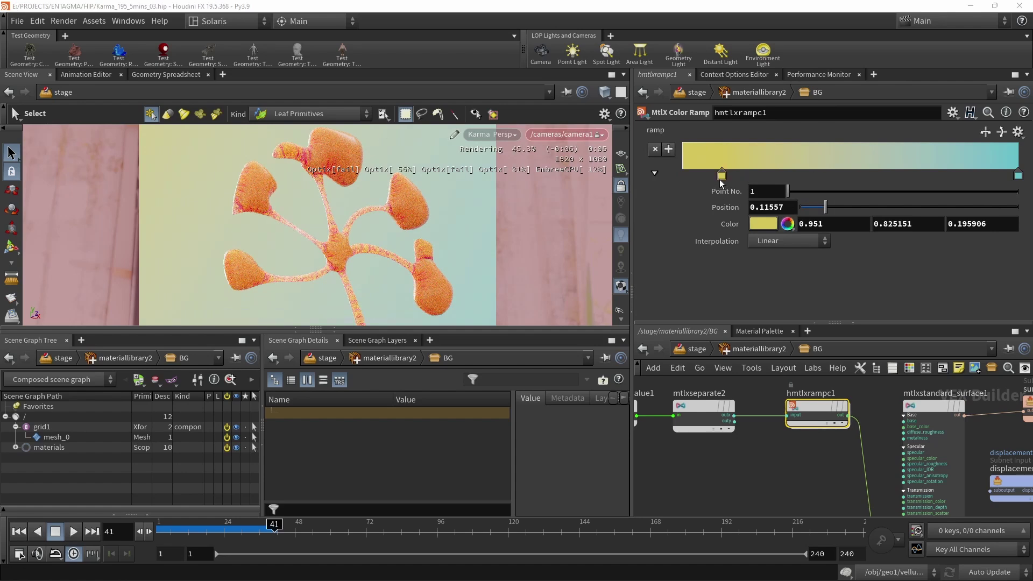
left_click(762, 224)
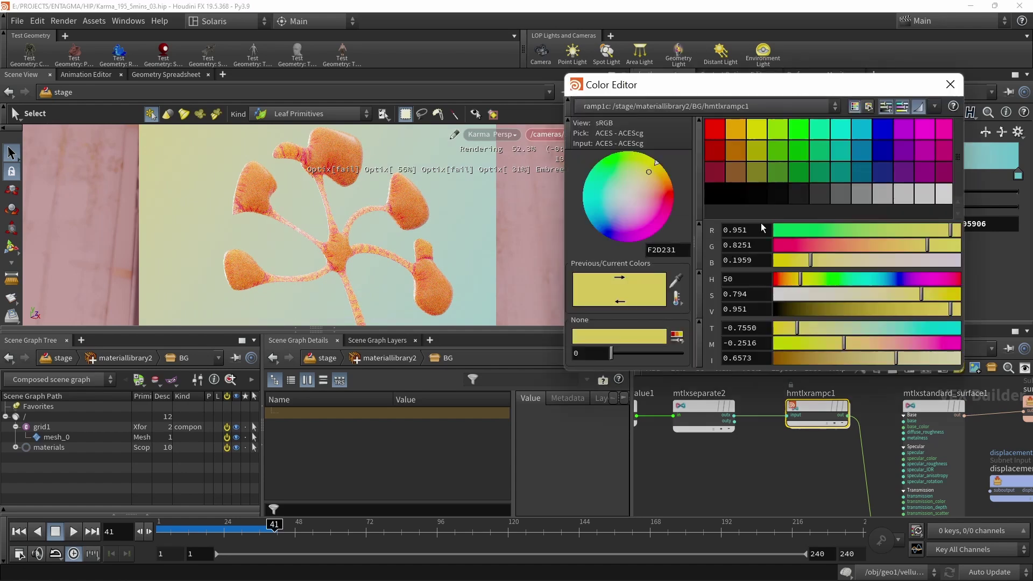
left_click(938, 296)
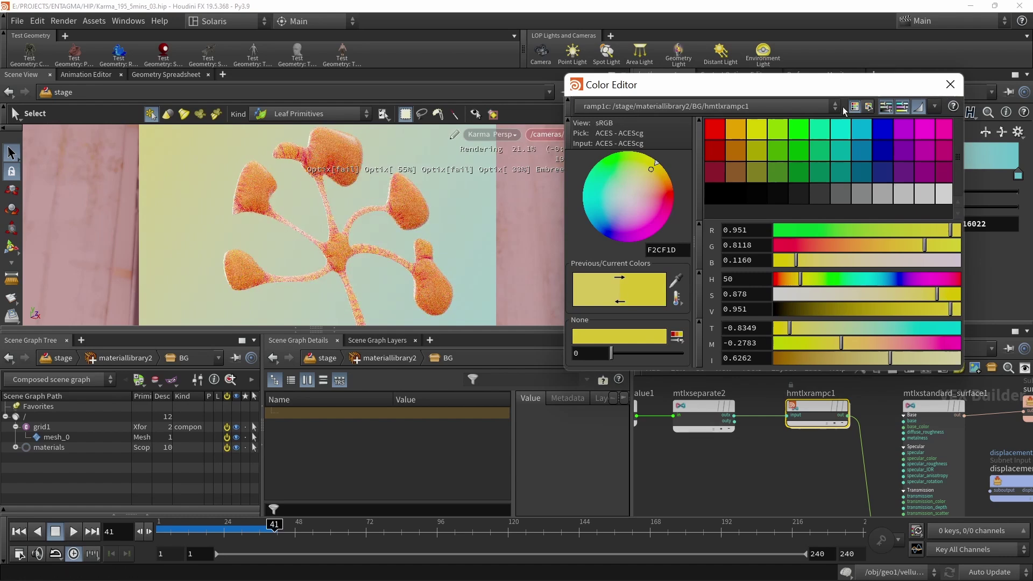
left_click(950, 85)
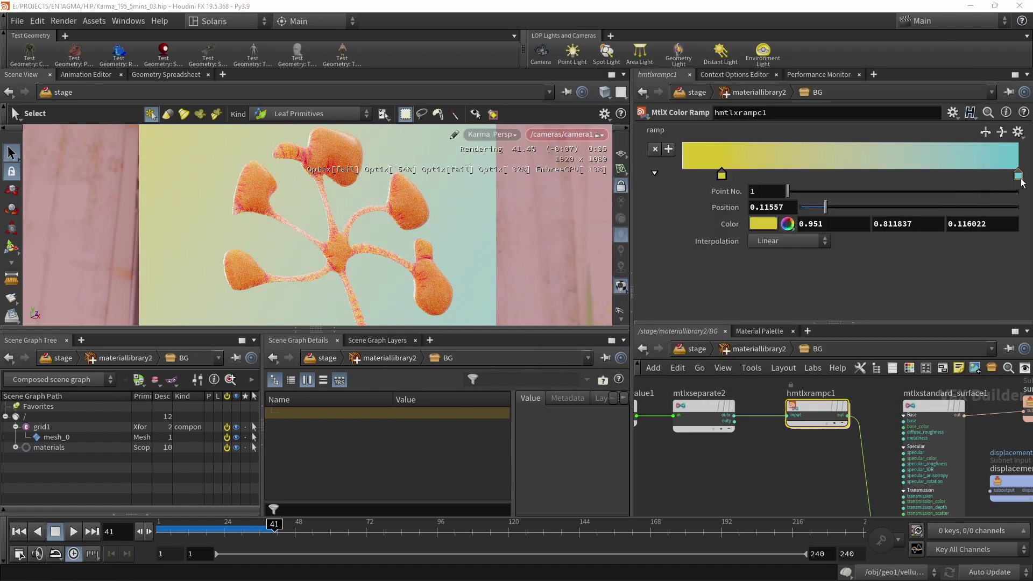
- Increase the color saturation of the cyan end point of hmtlxrampc1
left_click(1018, 176)
left_click(762, 226)
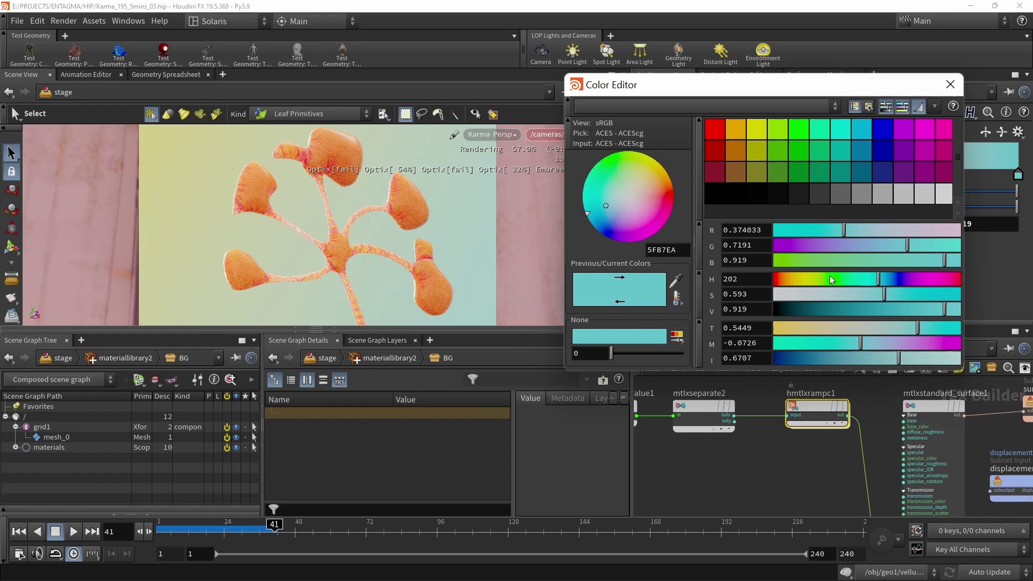
left_click(905, 294)
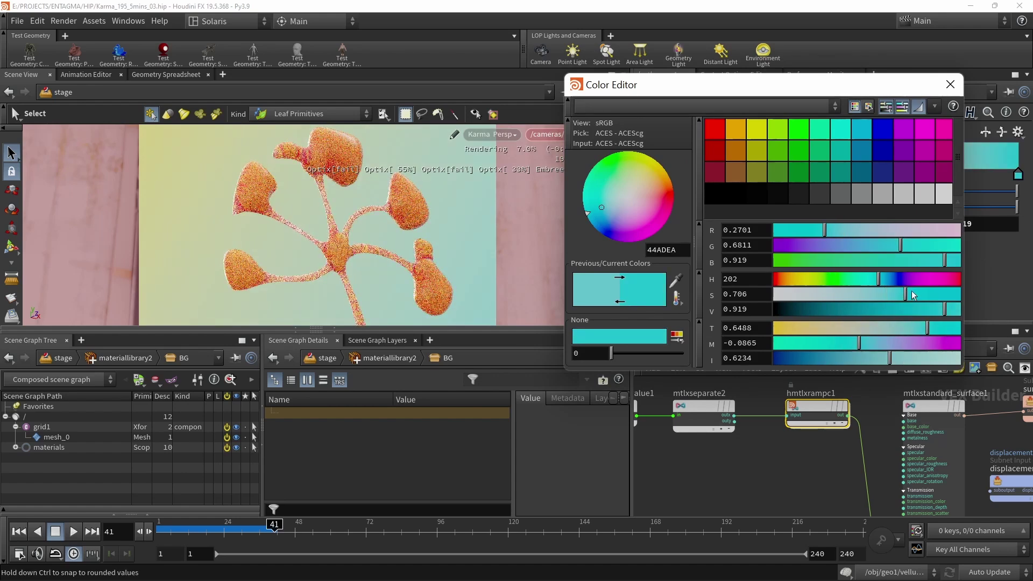
left_click(913, 295)
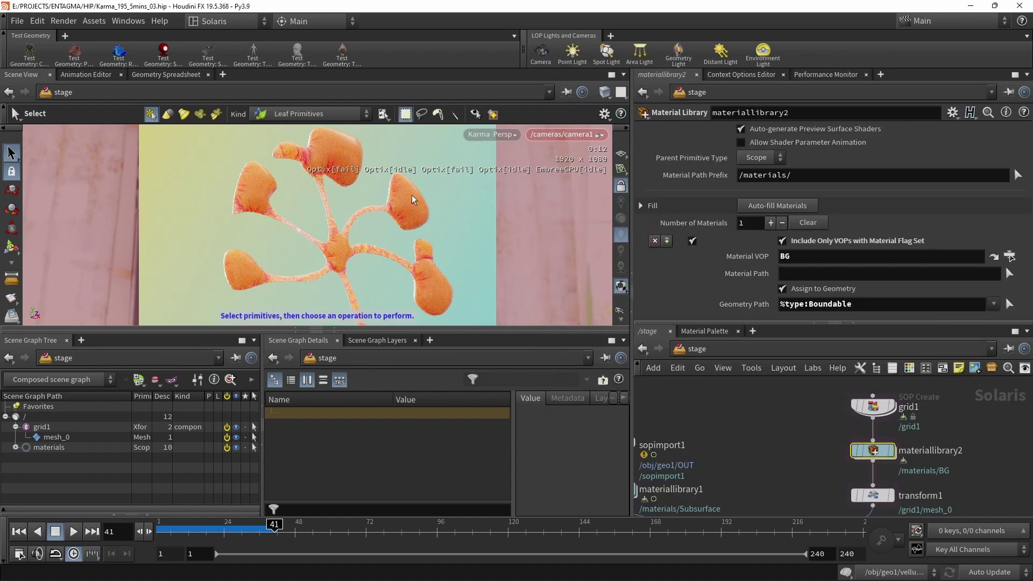
- Set Path Traced Samples to 1024 on the stage's karmarendersettings node
middle_click_drag(839, 511, 726, 371)
left_click(776, 405)
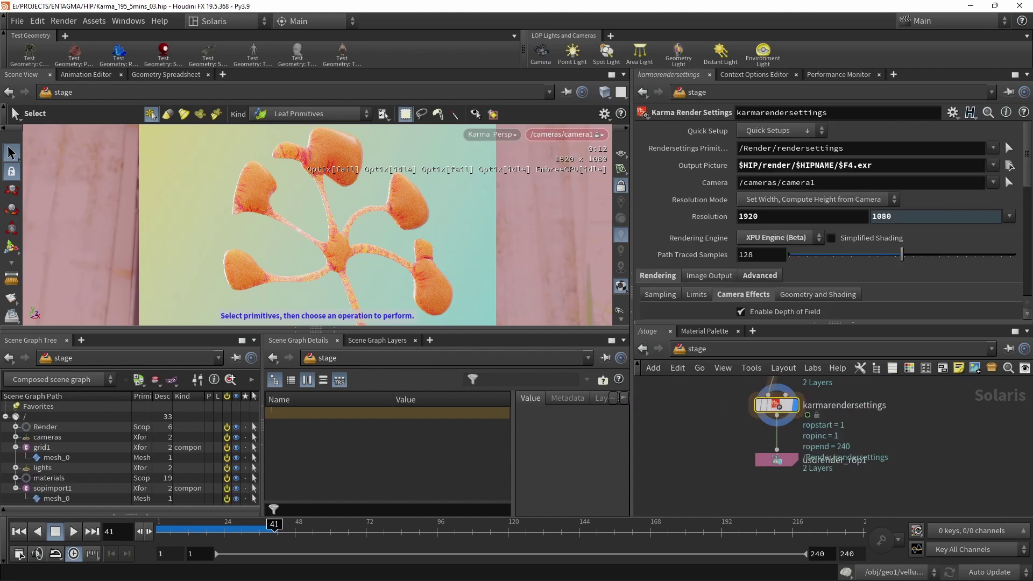
left_click(1010, 165)
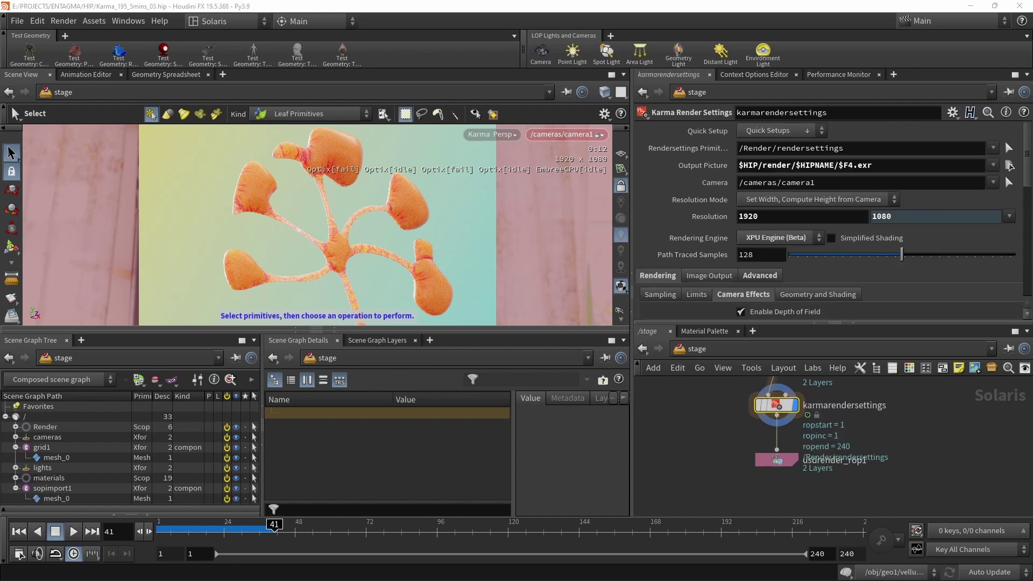
left_click(759, 257)
key("BackSpace")
key("BackSpace")
key("BackSpace")
type("1024")
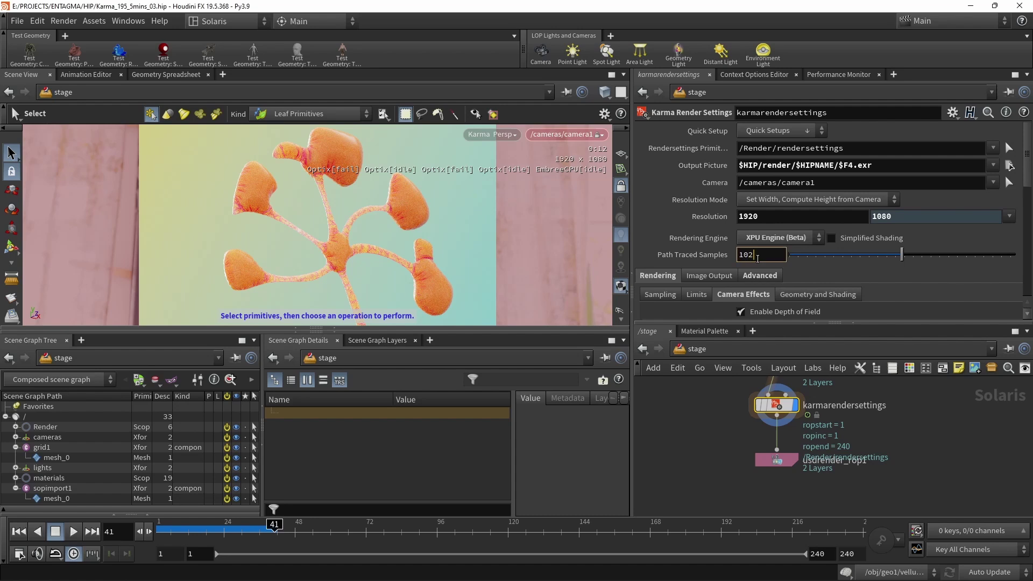
key("Return")
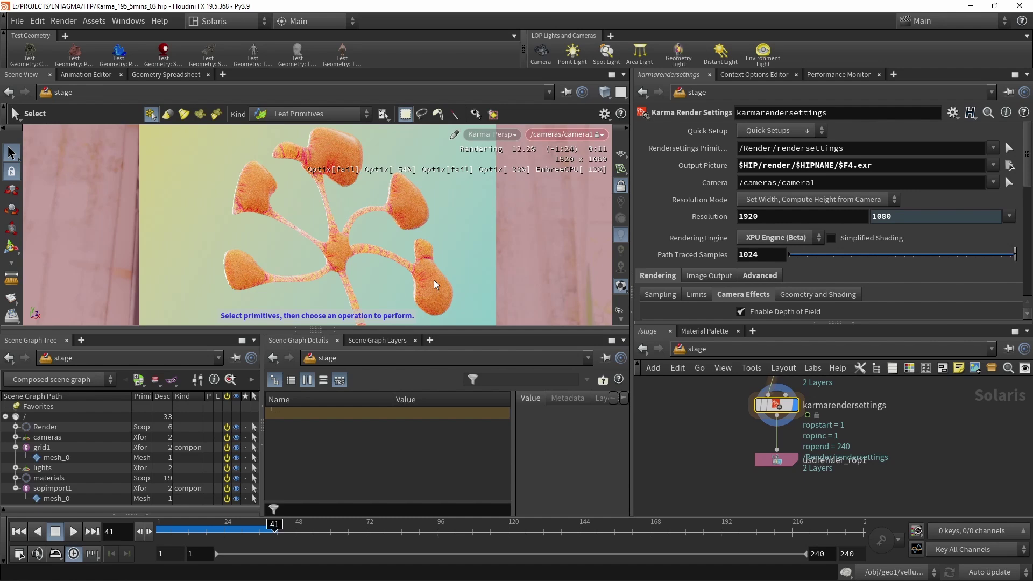
- Set the SSS Limit in the rendering limits of karmarendersettings to 2
left_click(698, 297)
scroll(699, 298, "down", 3)
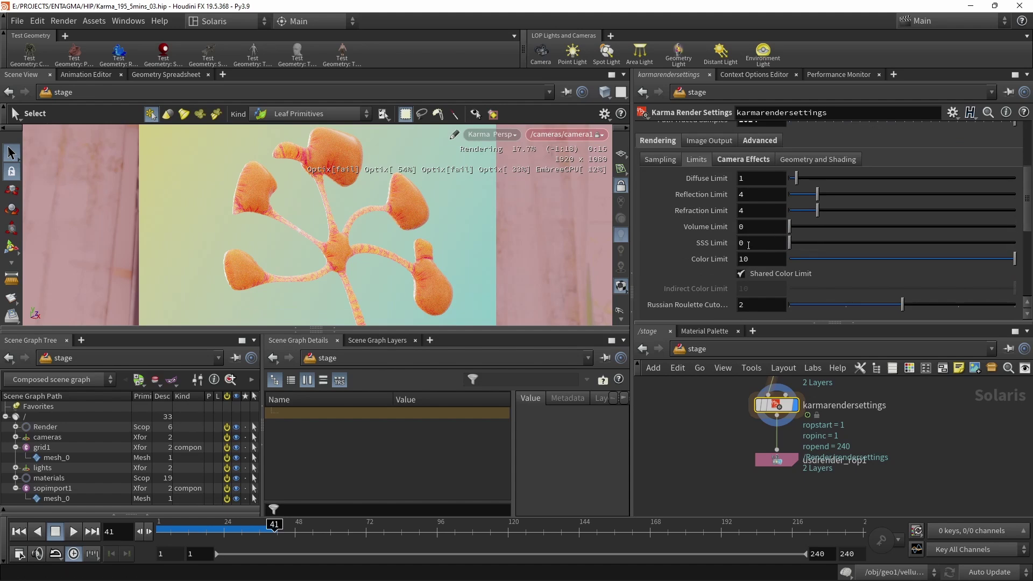
left_click(749, 246)
type("2")
key("Return")
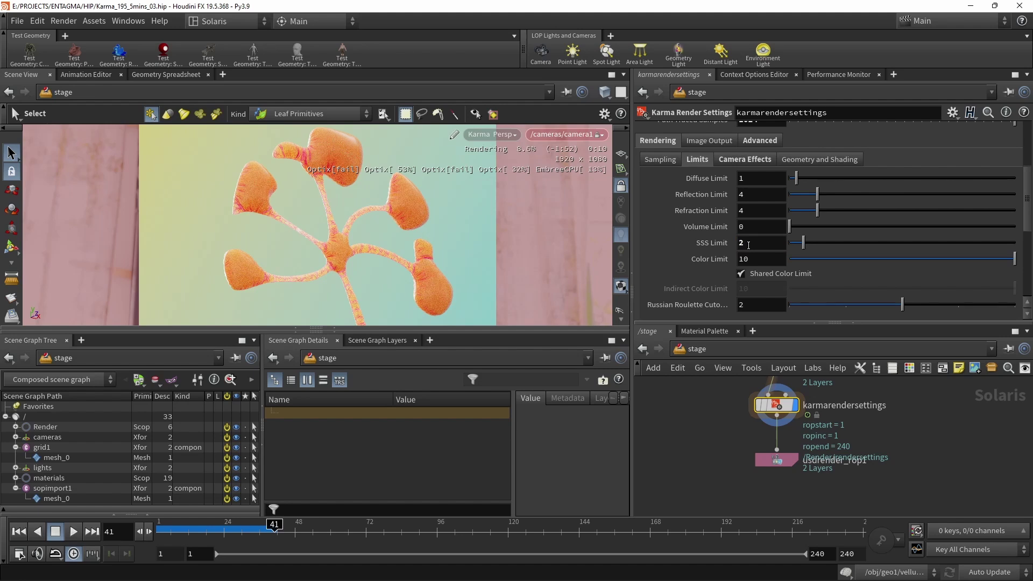